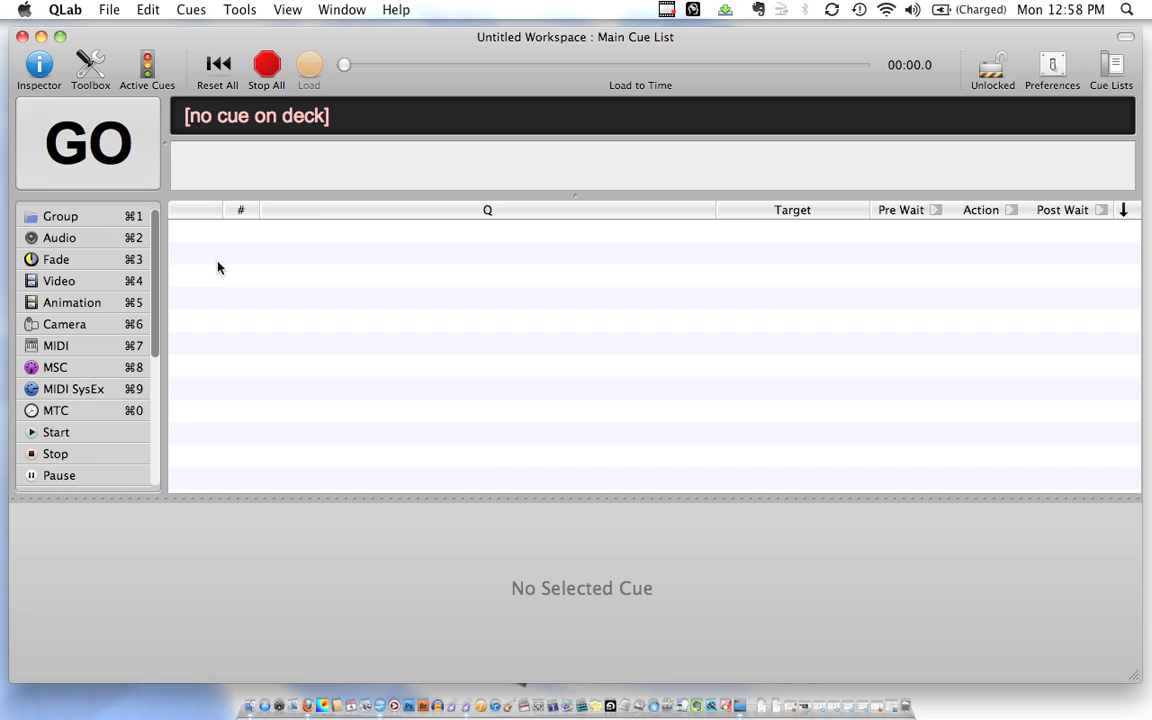
Step: Assign Patch 1 to the Soundflower (2ch) device in the audio preferences
click(99, 128)
click(1050, 66)
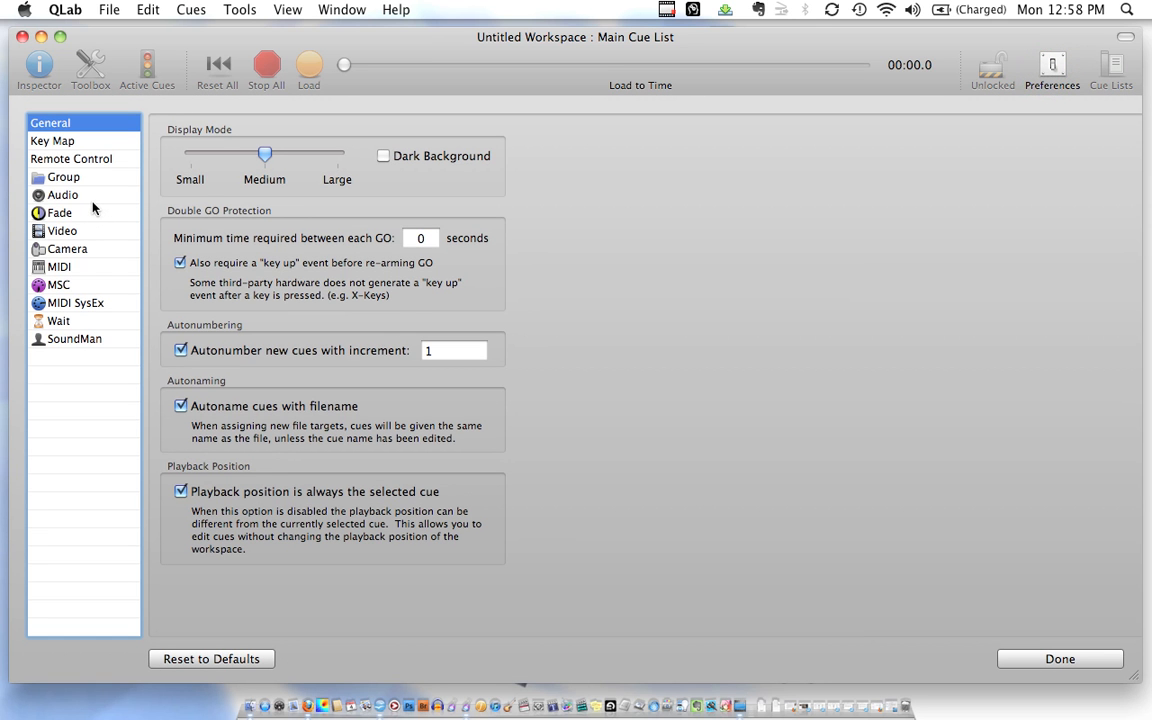
click(82, 196)
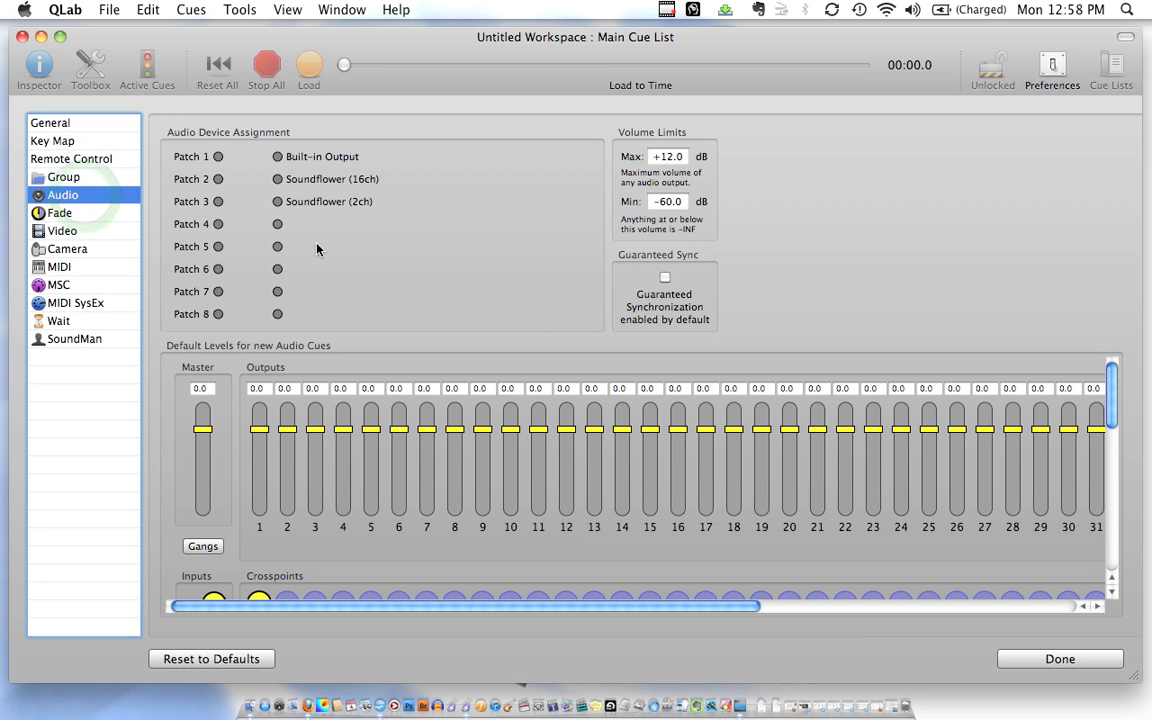
drag(221, 161, 272, 204)
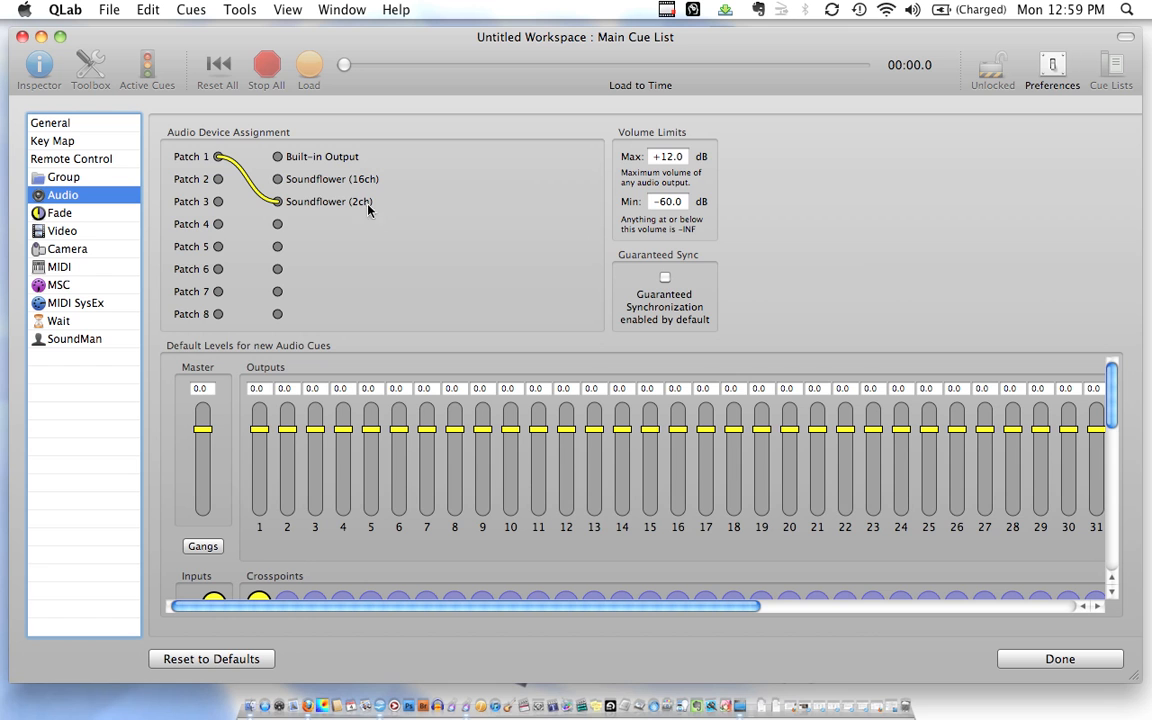
drag(218, 156, 278, 157)
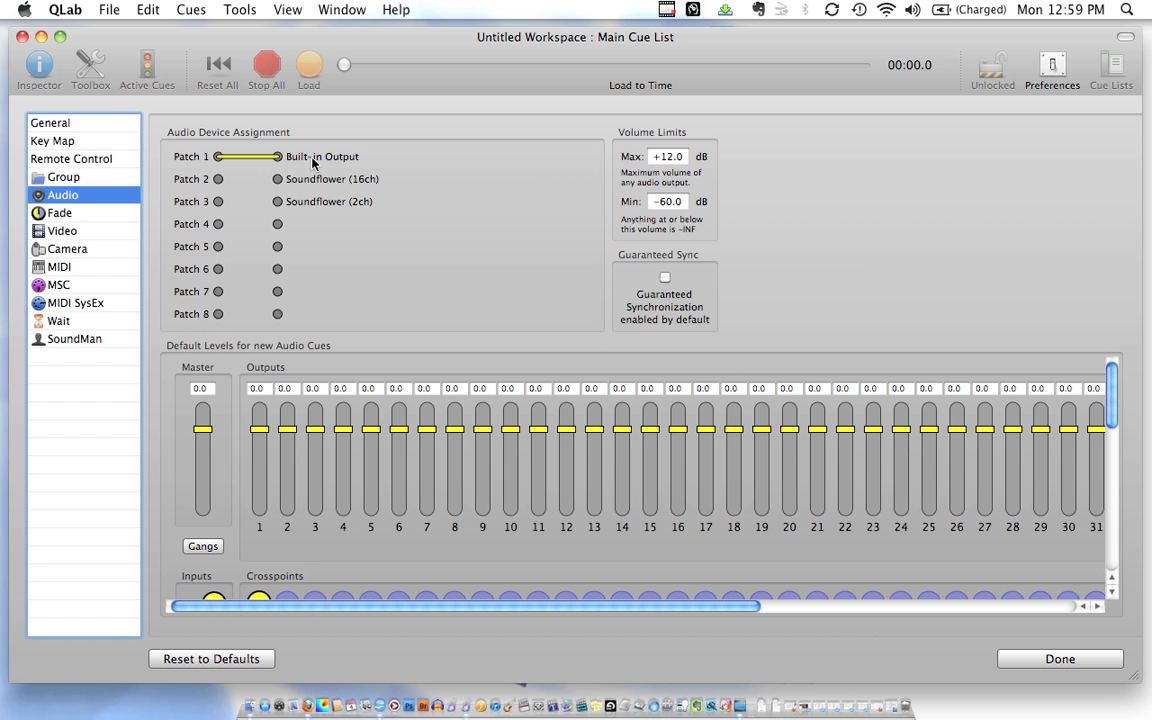
drag(222, 160, 278, 201)
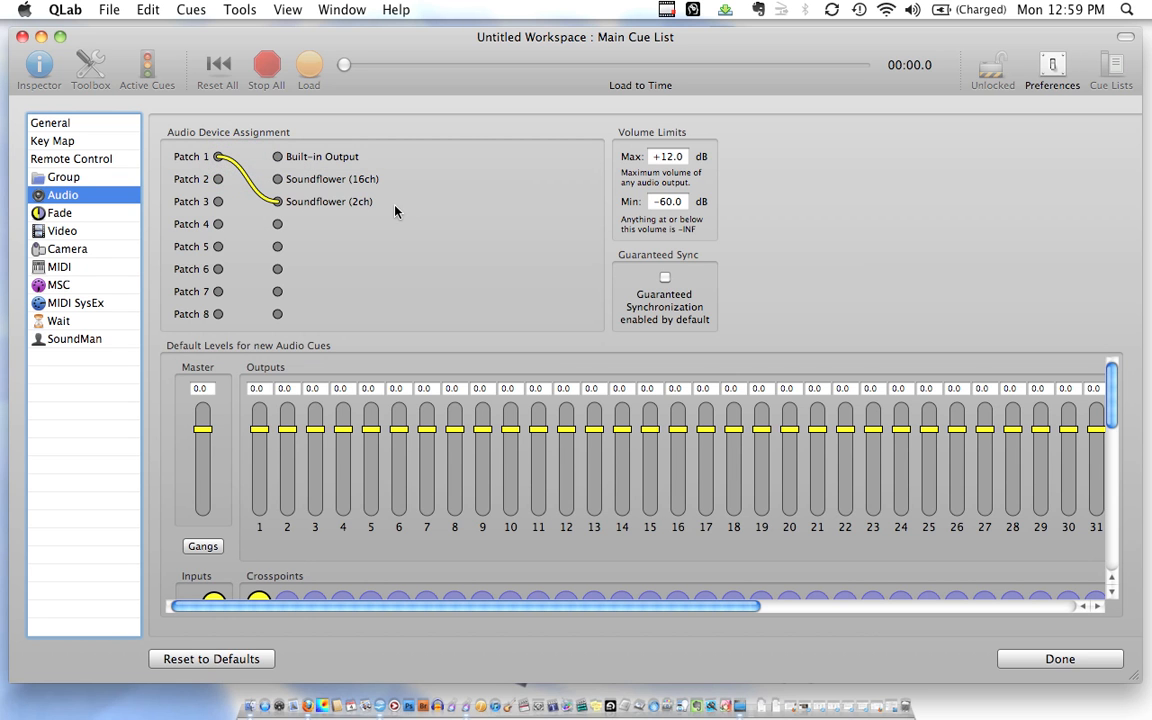
click(354, 219)
Step: Try a default master level of -6 dB for new audio cues, and set it back to 0
click(205, 389)
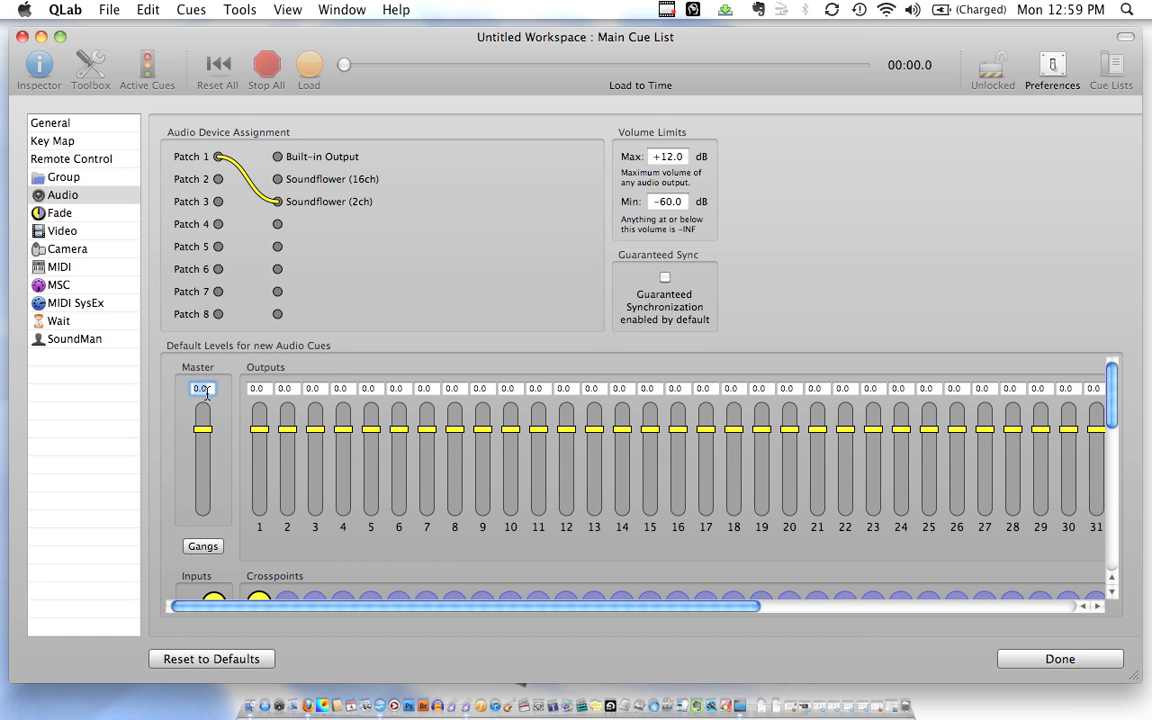
text(-6)
key(Return)
text(0)
key(Return)
scroll(220, 414, down, 5)
scroll(252, 475, up, 5)
Step: Reconnect Patch 1 to Soundflower (2ch) and return to the main cue list
click(218, 159)
drag(218, 161, 277, 202)
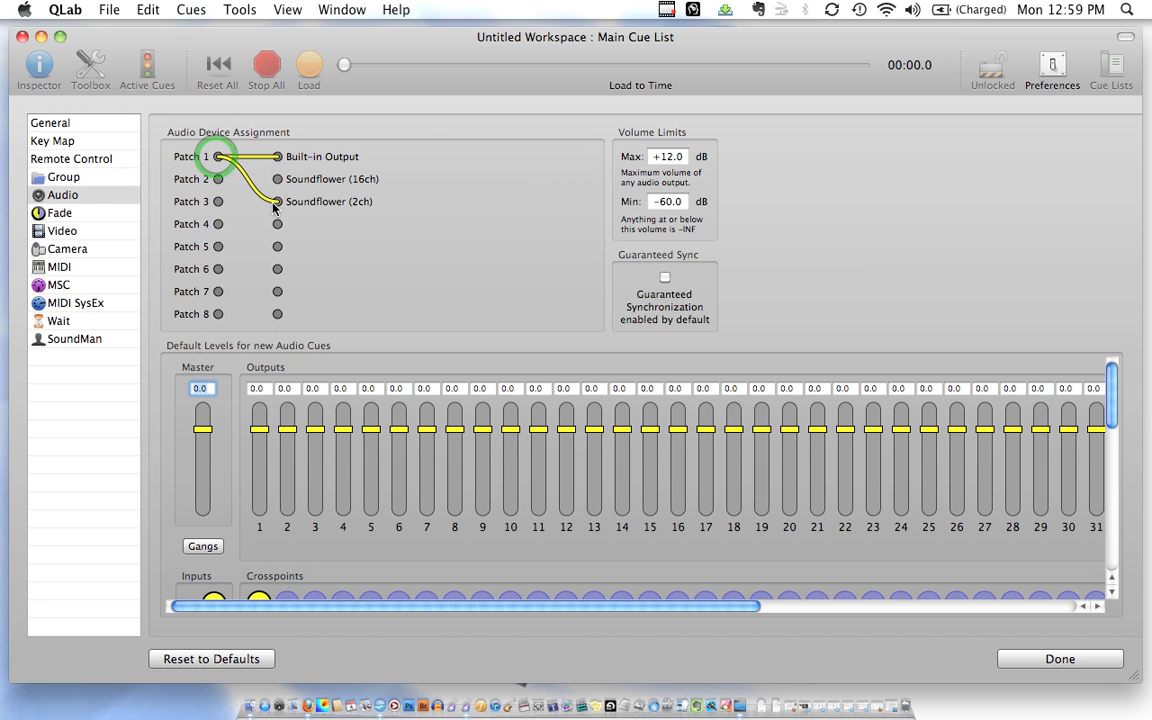
click(1050, 65)
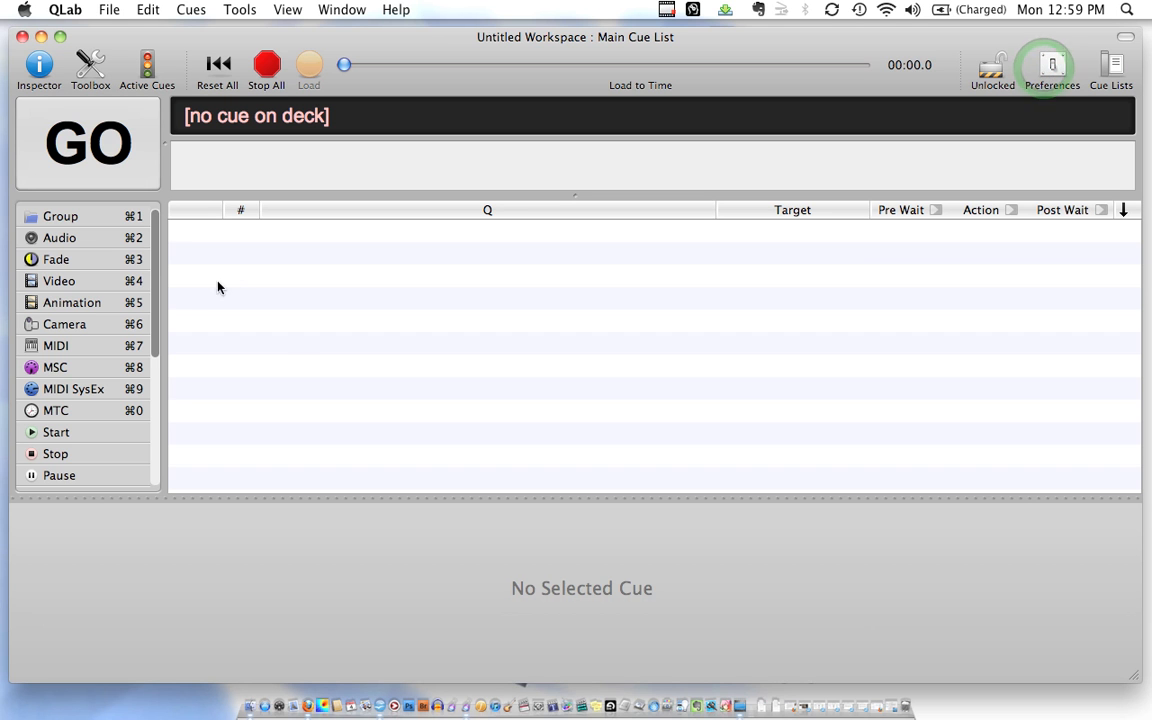
Step: Add an empty audio cue and bring up the WarCraft Orcs & Humans folder in Finder, positioned clear of the cue row
click(78, 238)
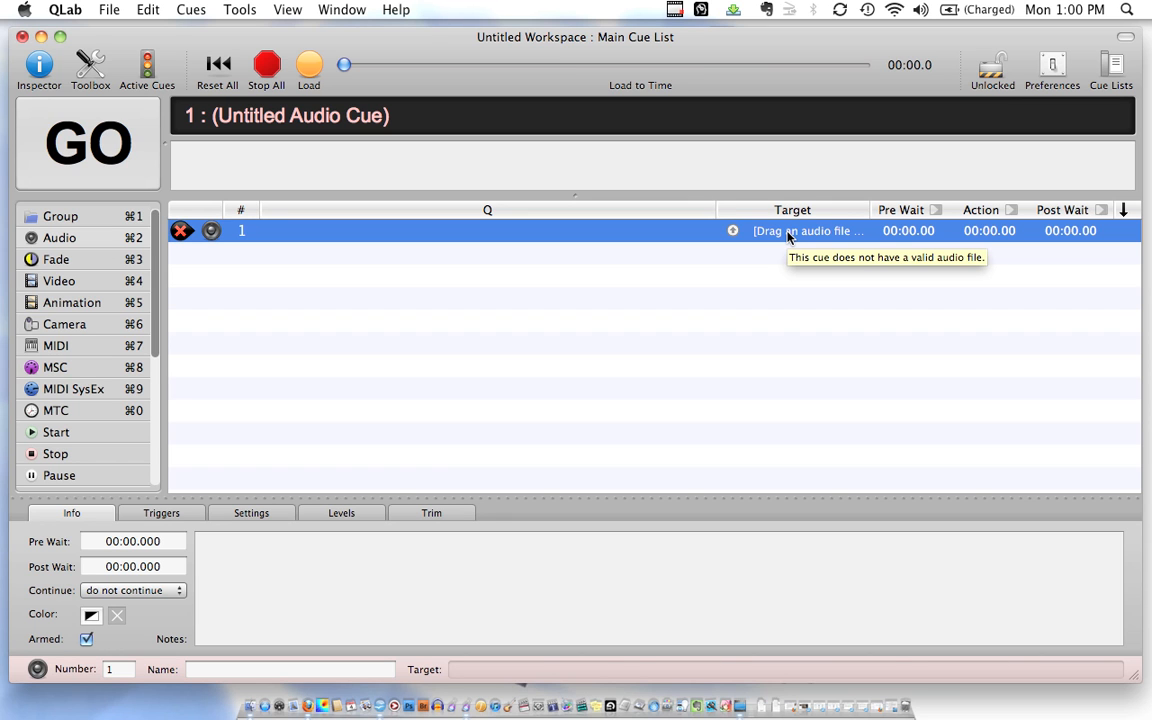
key(super+Tab)
key(super+Tab)
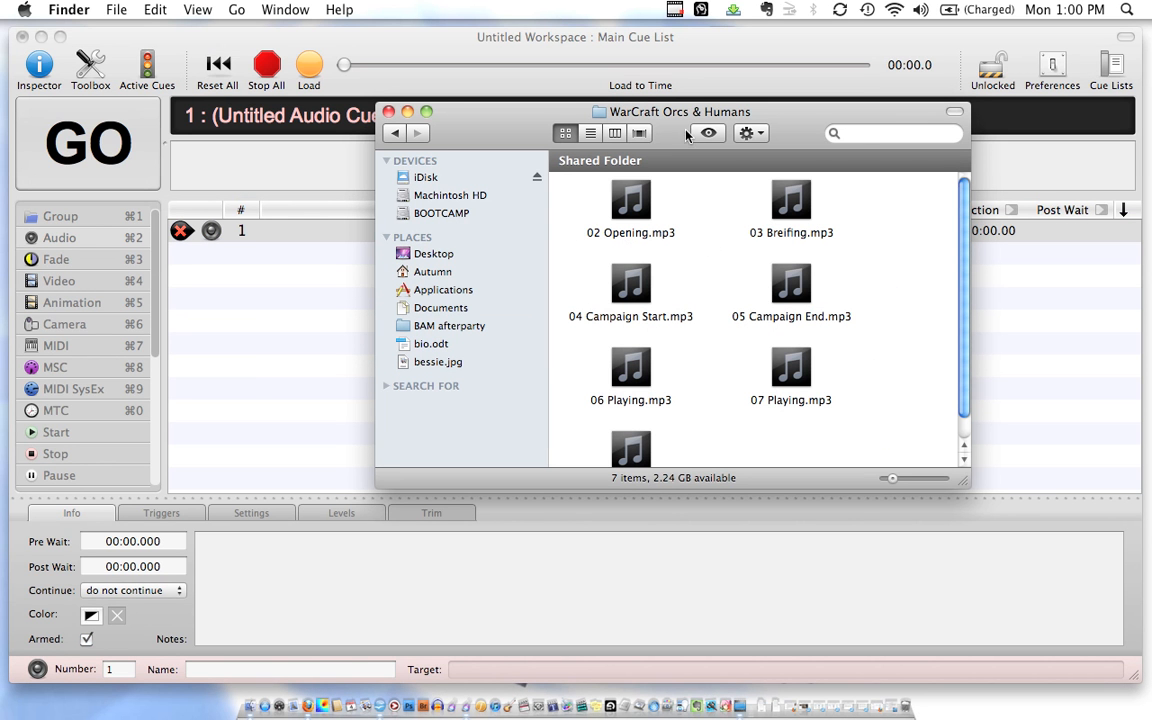
drag(590, 112, 832, 165)
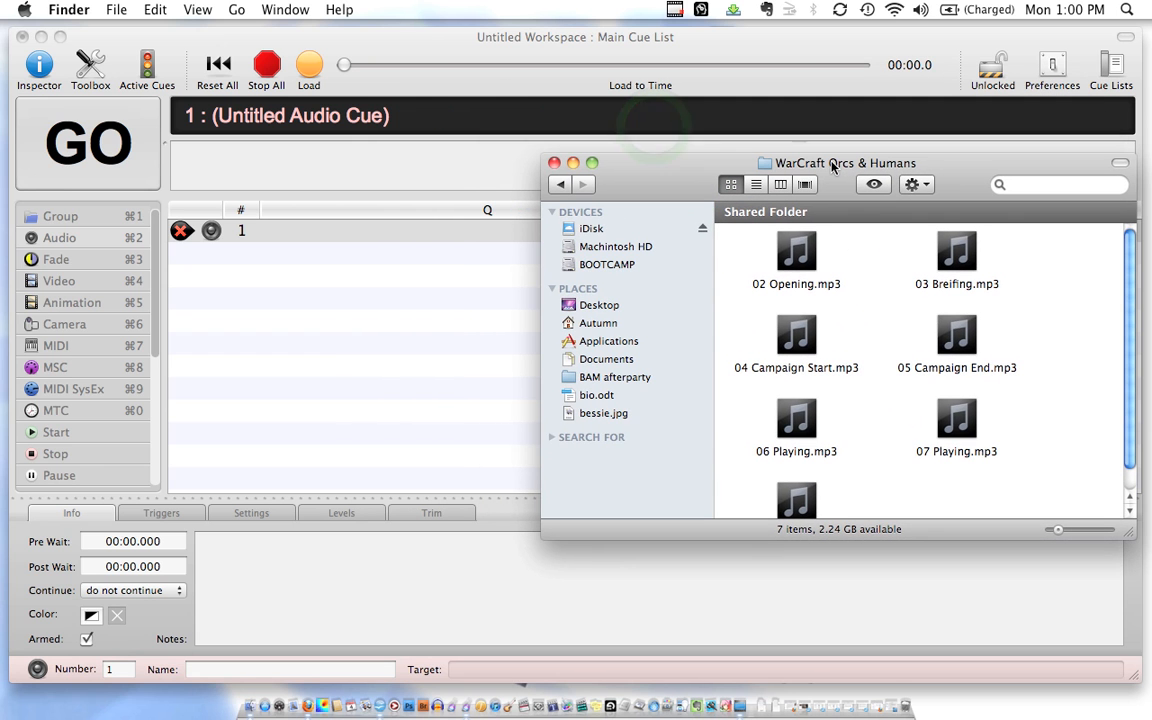
Step: Add 02 Opening.mp3 as a separate cue in the empty area of the cue list, and delete that cue
click(800, 256)
drag(806, 259, 349, 308)
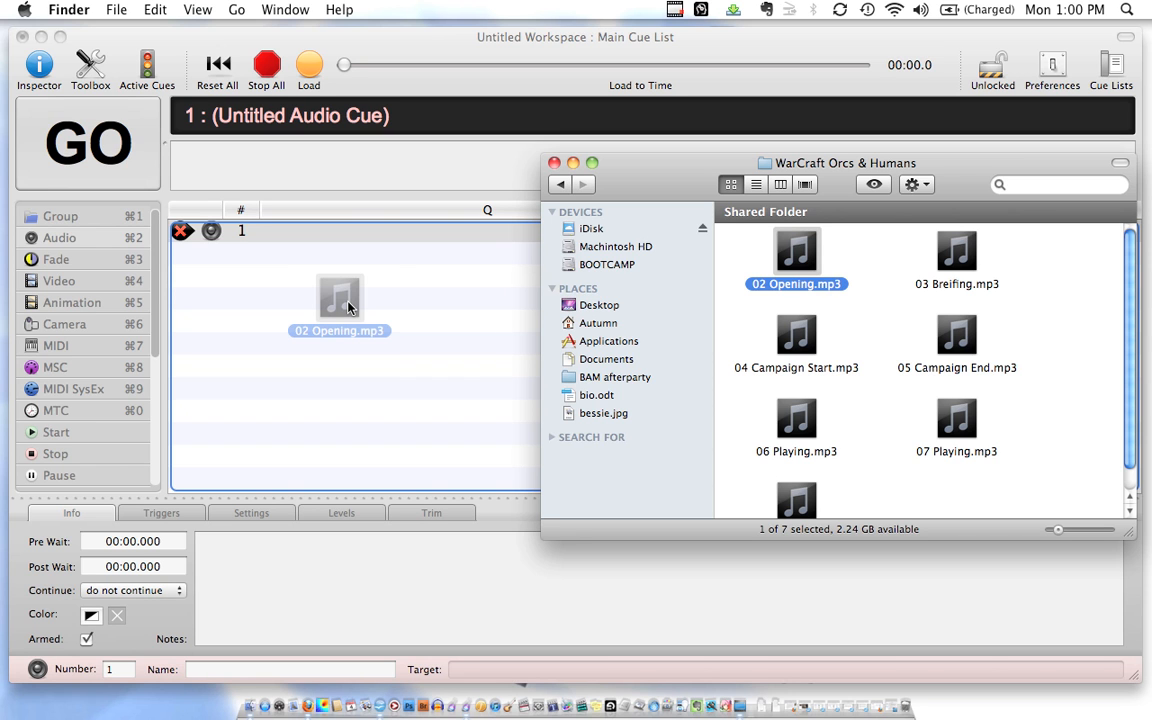
drag(349, 307, 273, 312)
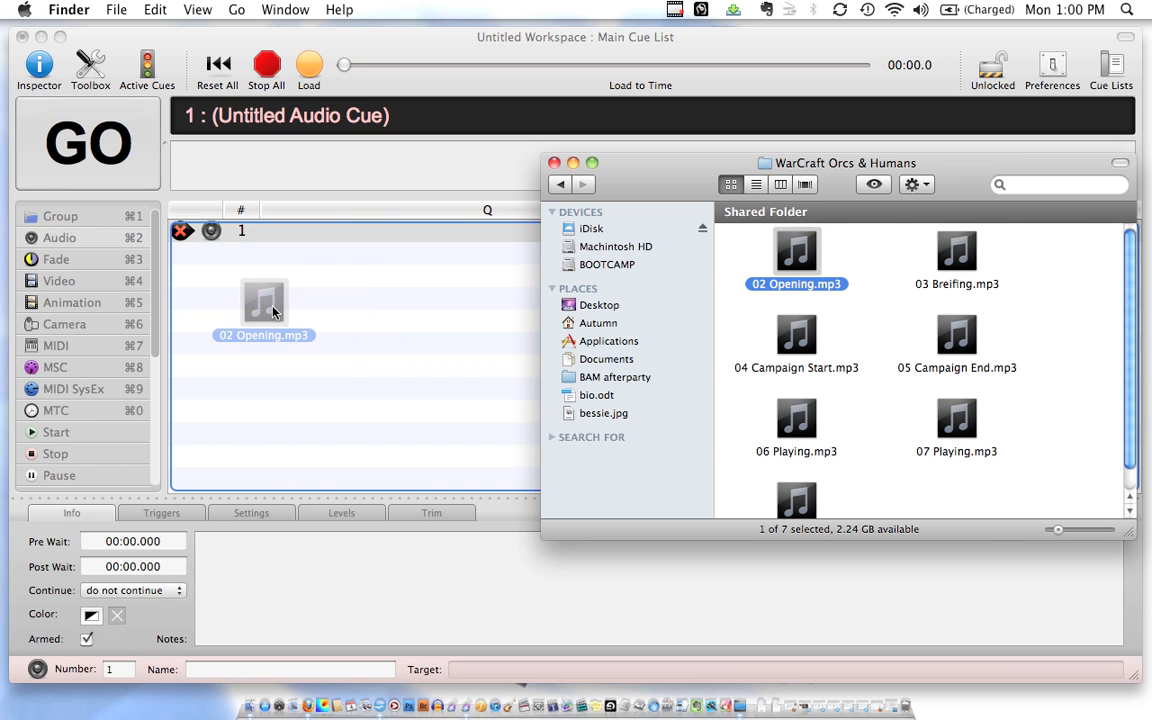
drag(273, 312, 316, 301)
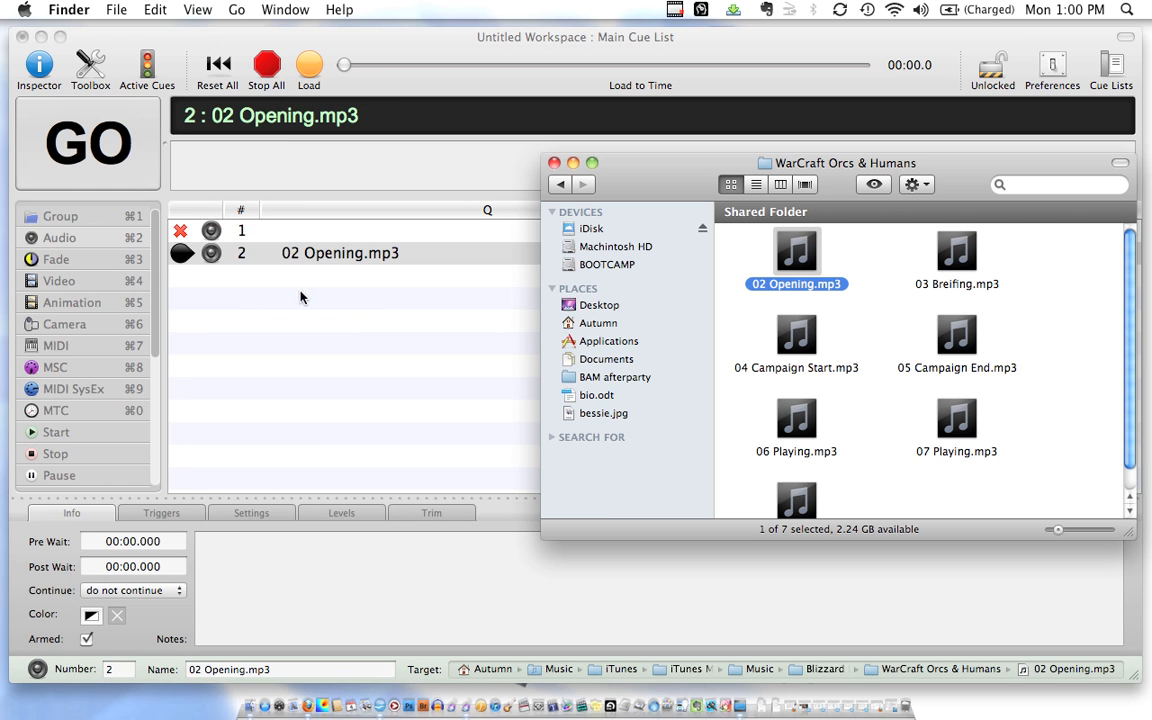
click(297, 291)
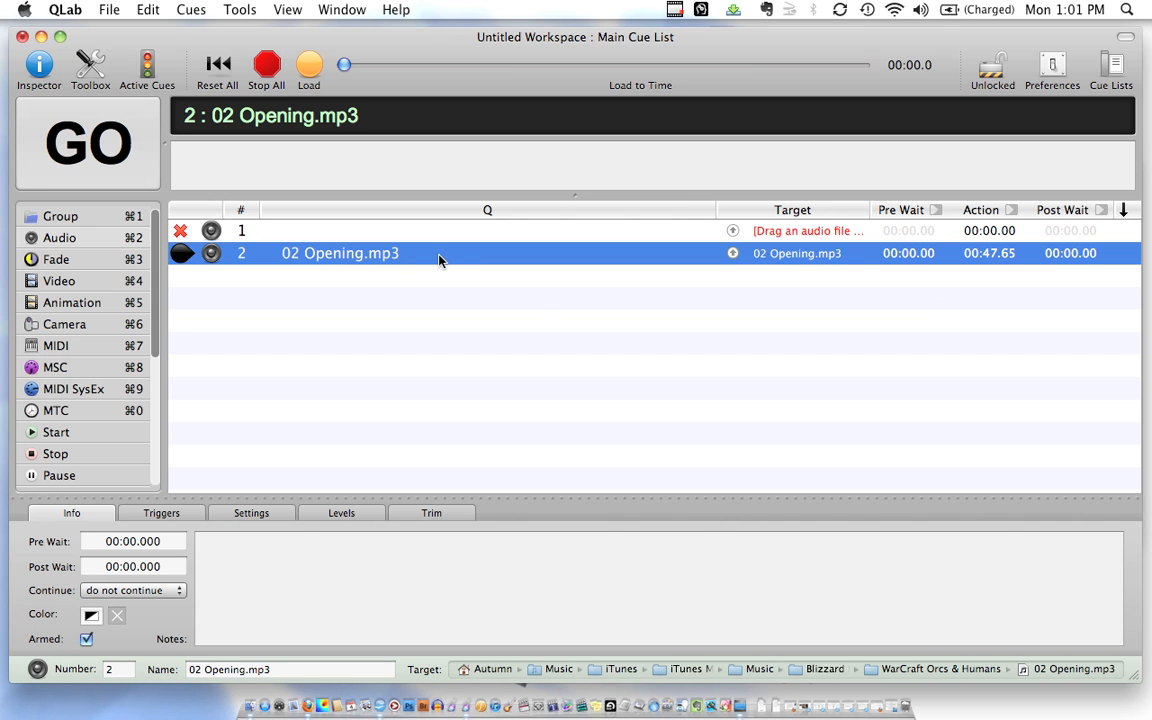
key(Delete)
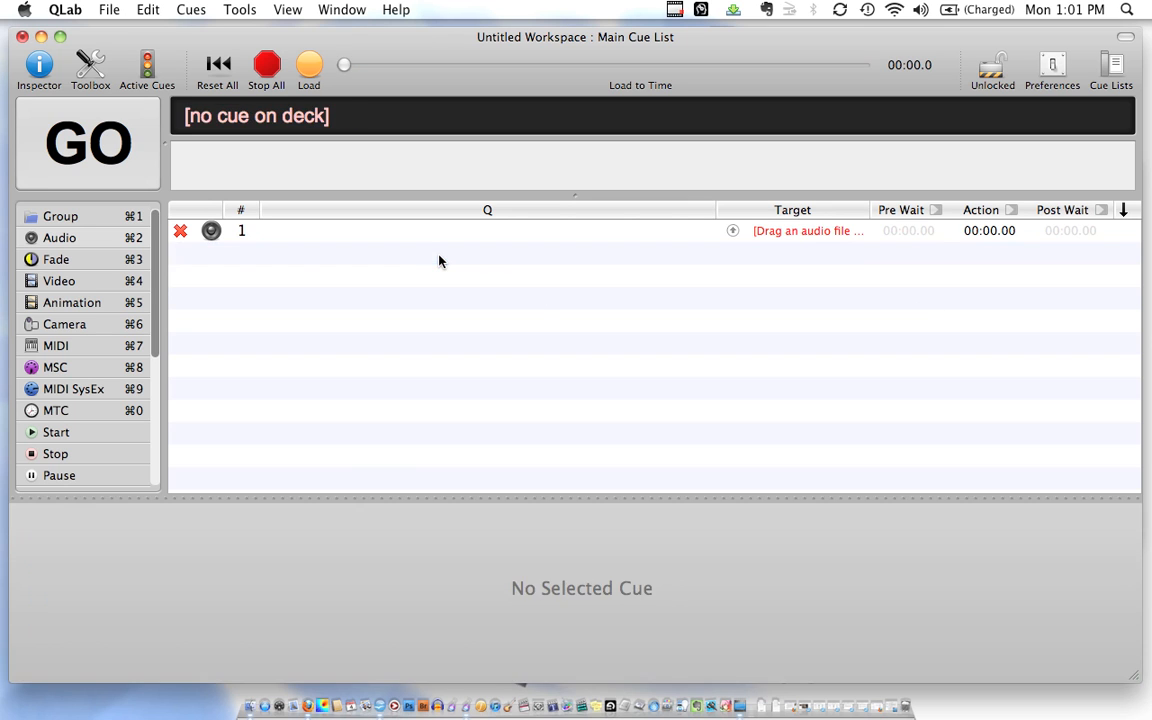
Step: Assign 02 Opening.mp3 from the Finder folder to the empty audio cue as its target file
click(443, 238)
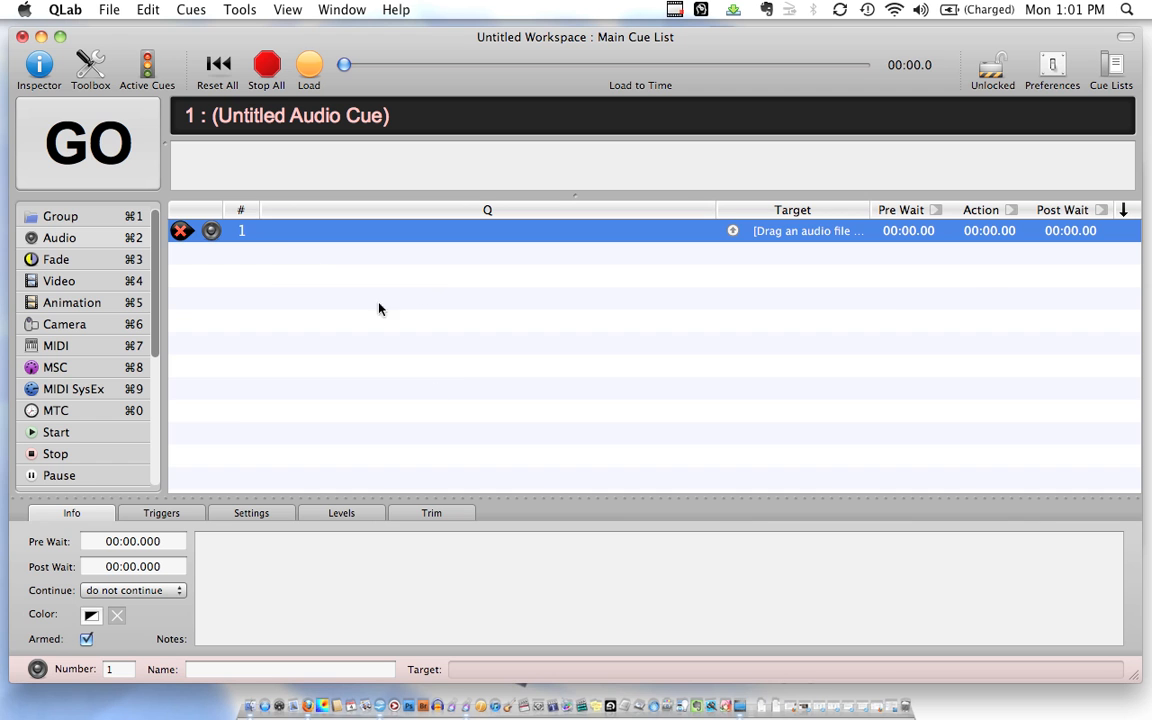
key(super+Tab)
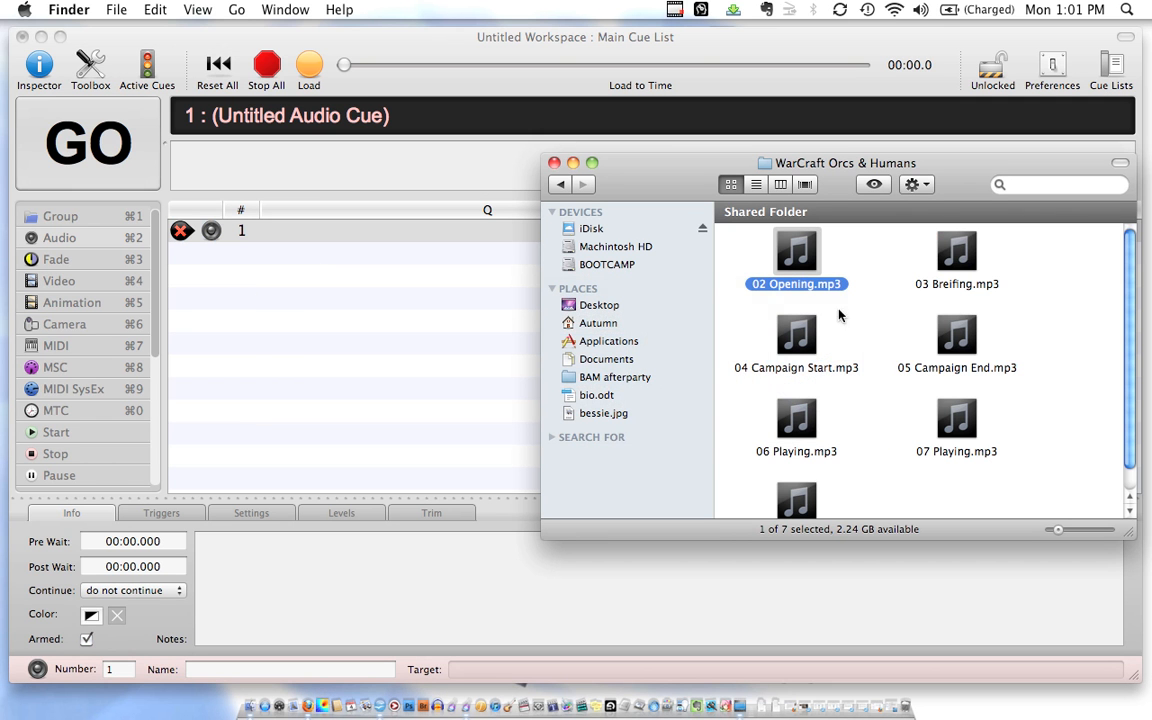
click(797, 262)
drag(352, 350, 338, 235)
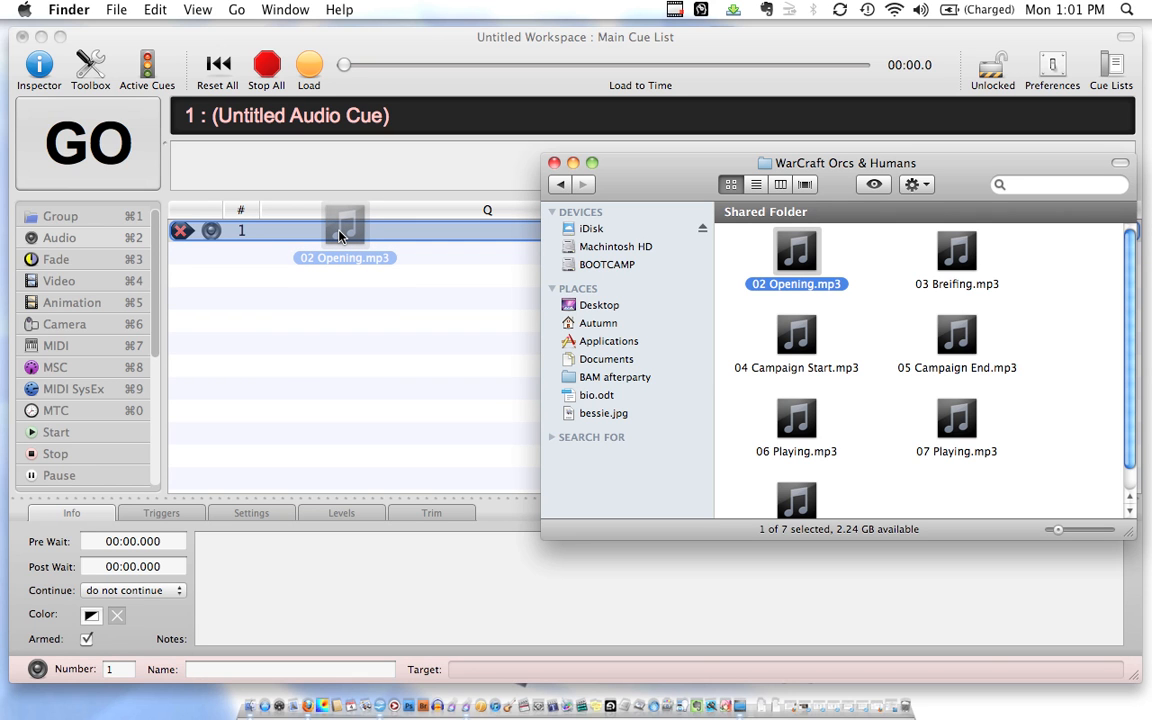
drag(338, 235, 340, 234)
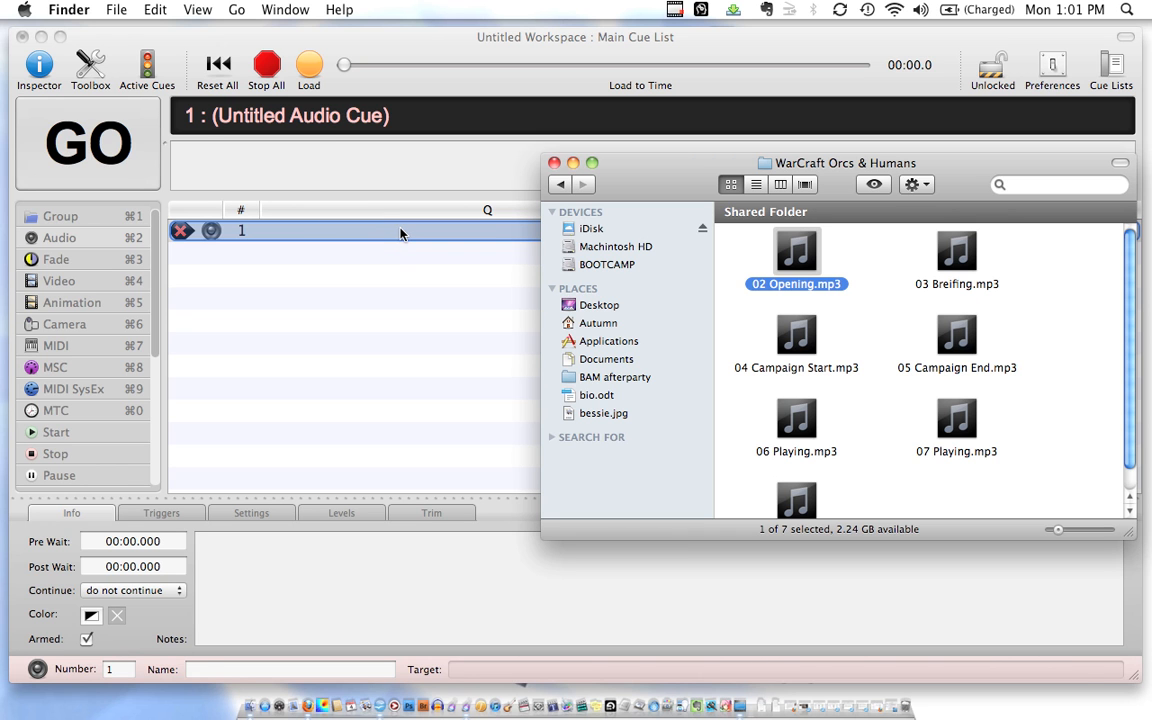
click(346, 230)
click(346, 230)
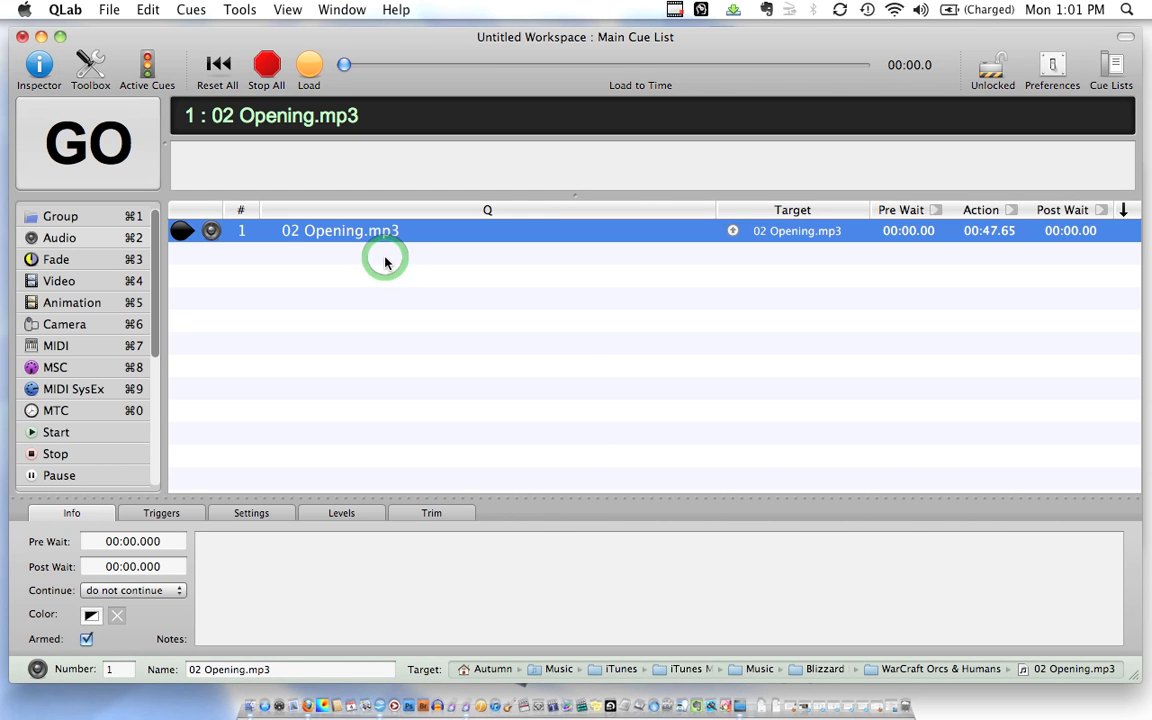
Step: Clear the cue number of the 02 Opening.mp3 cue
double_click(252, 233)
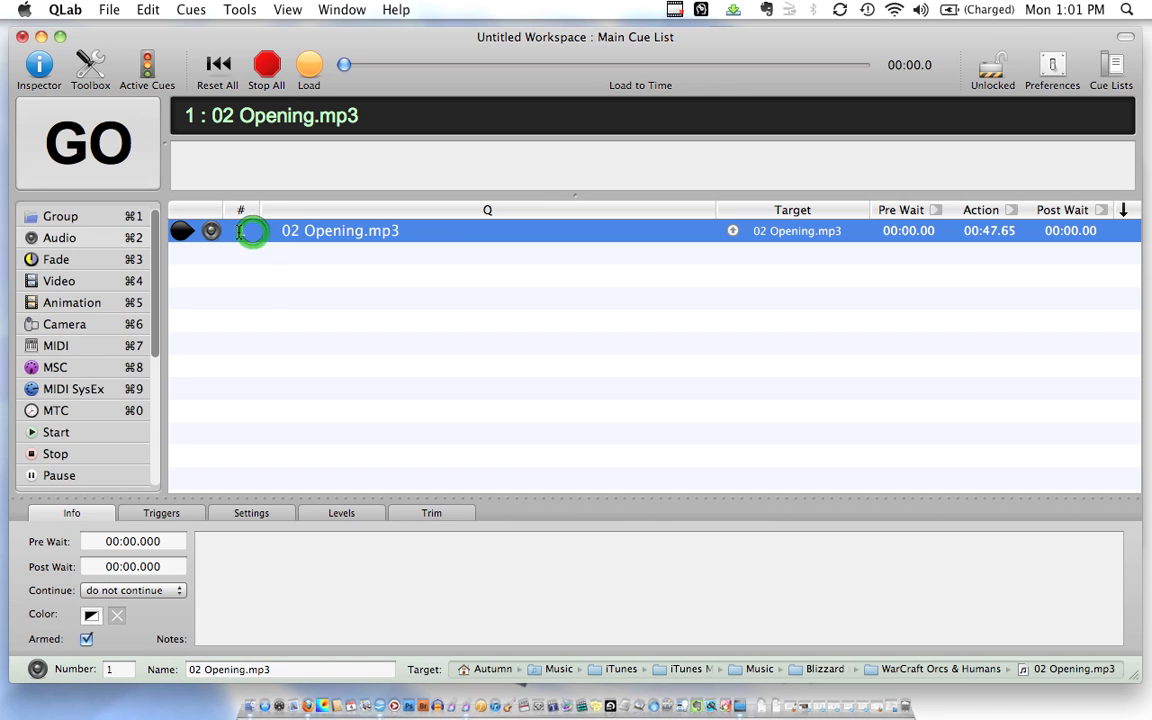
key(BackSpace)
key(Return)
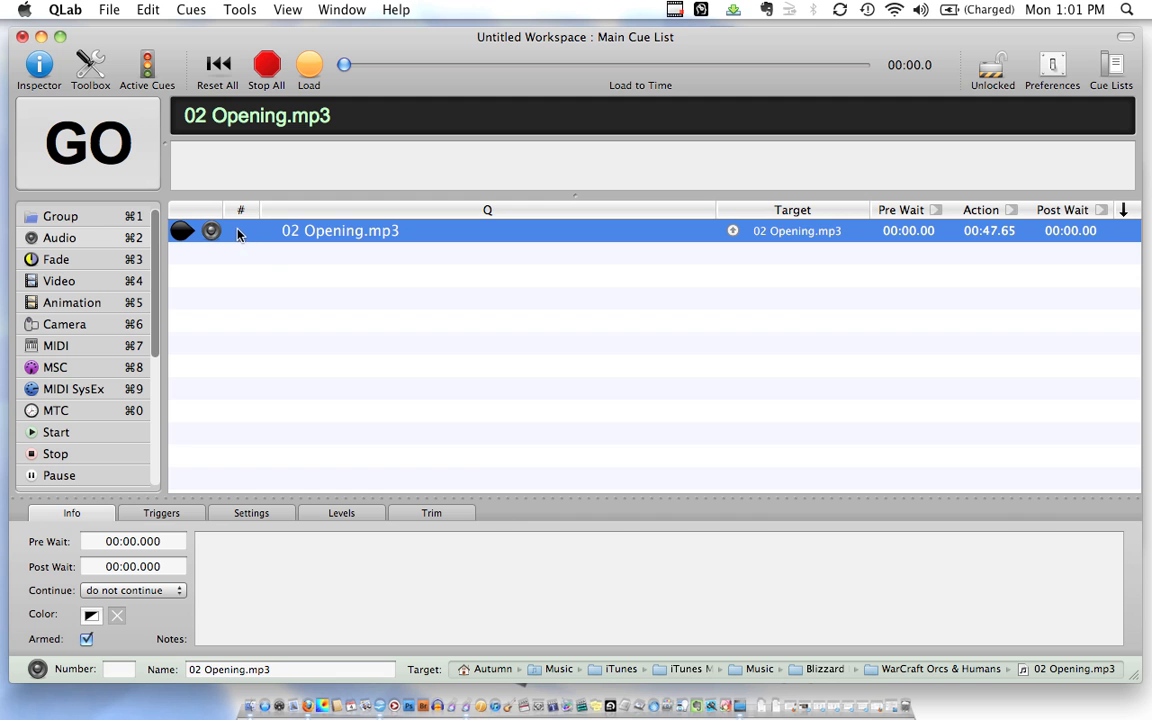
double_click(240, 231)
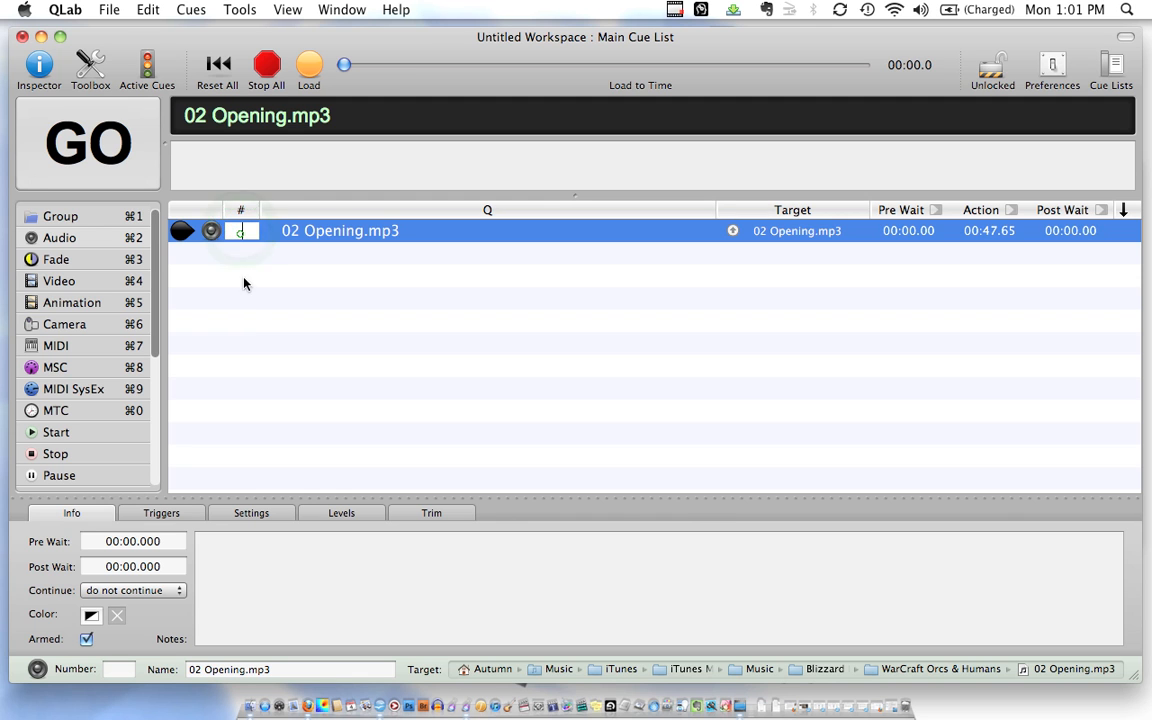
click(248, 310)
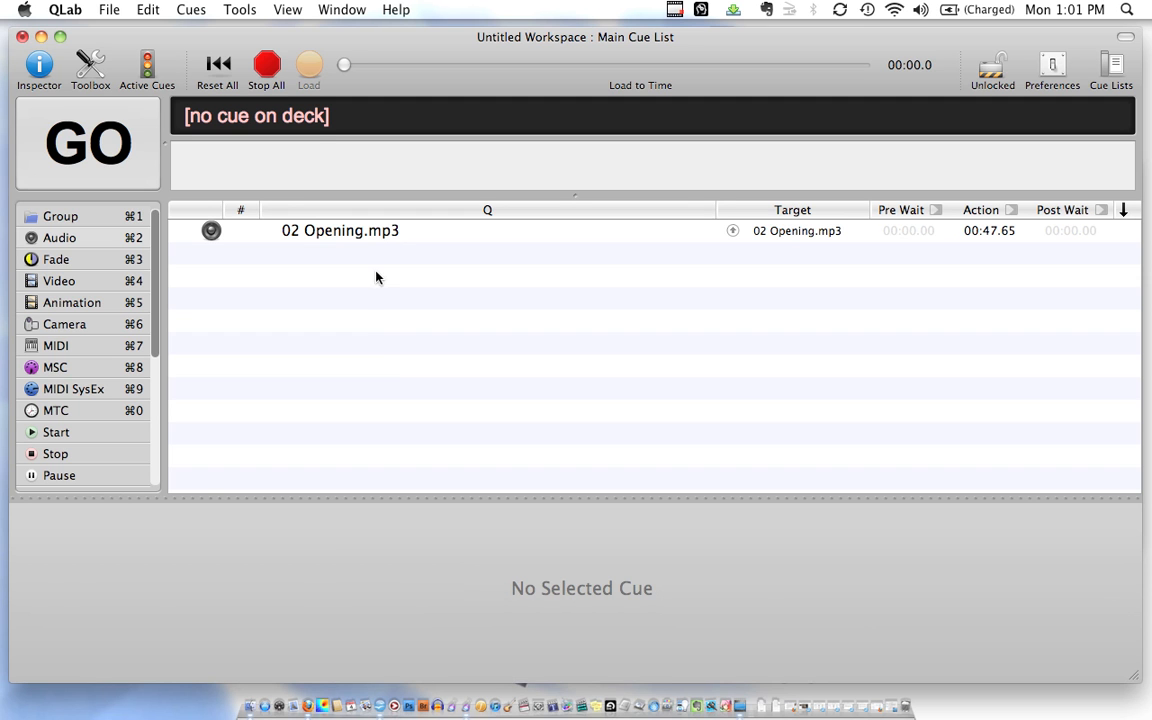
Step: Set the output patch of the 02 Opening.mp3 cue to 1 - Soundflower (2ch)
click(388, 240)
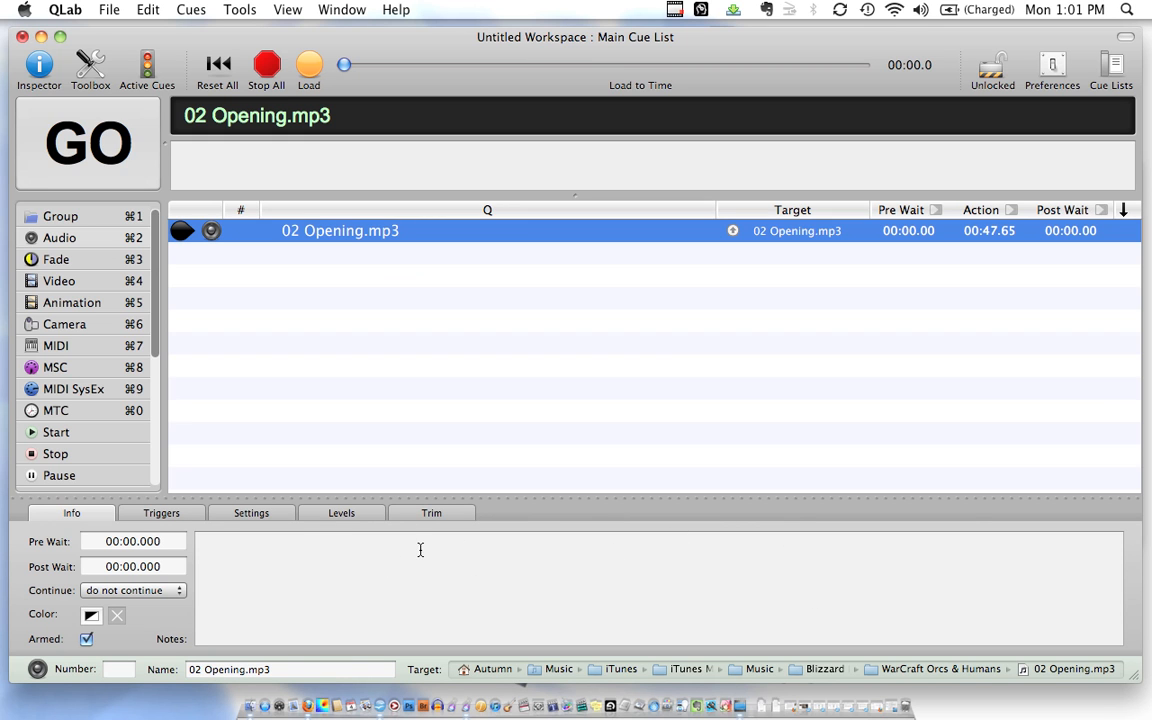
click(227, 518)
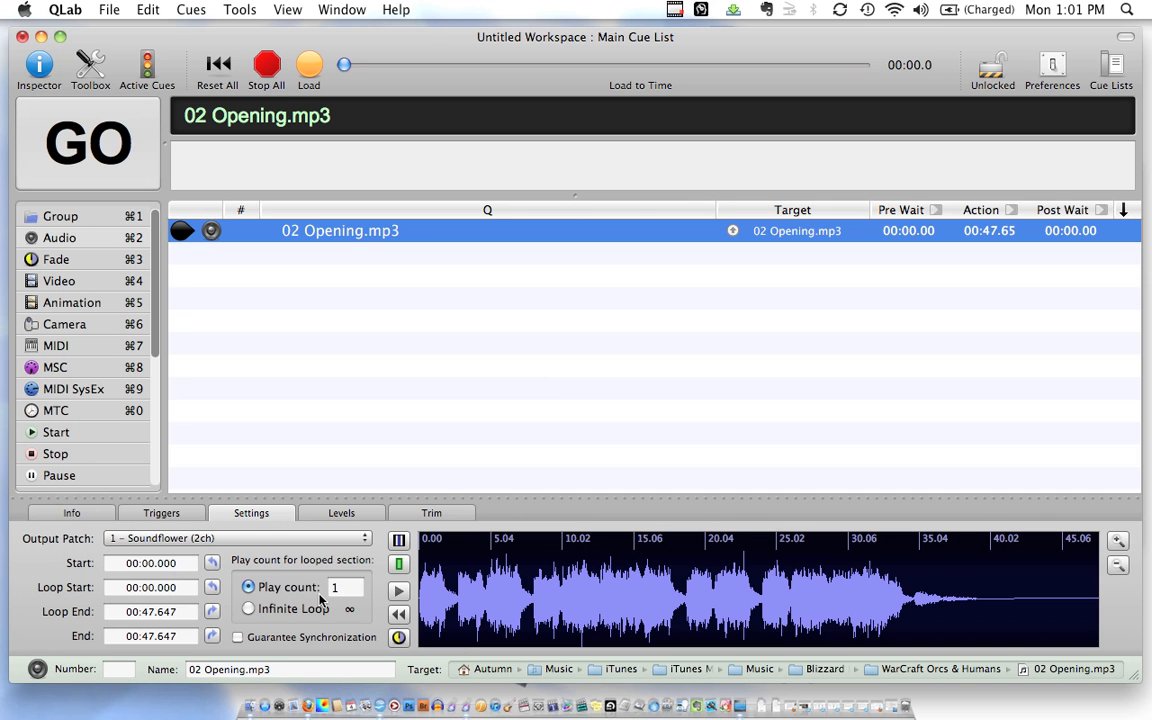
click(115, 540)
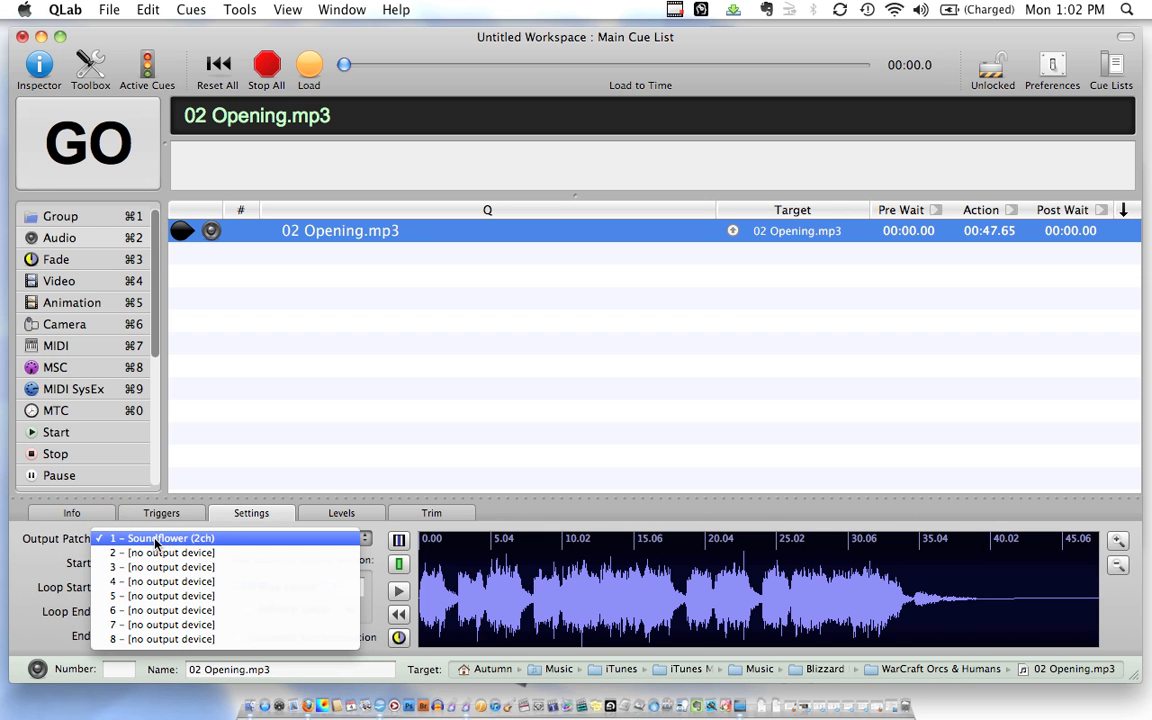
click(155, 539)
Step: Set the master level of the 02 Opening.mp3 cue to -2
click(318, 510)
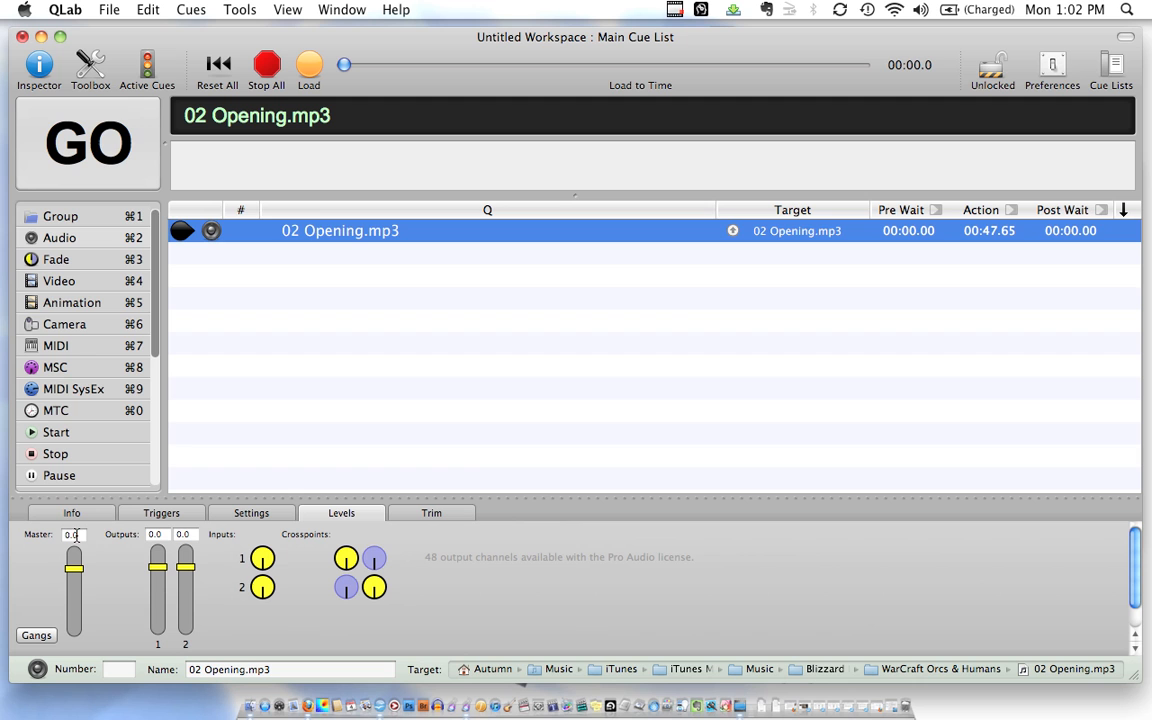
click(79, 535)
click(79, 535)
text(-2)
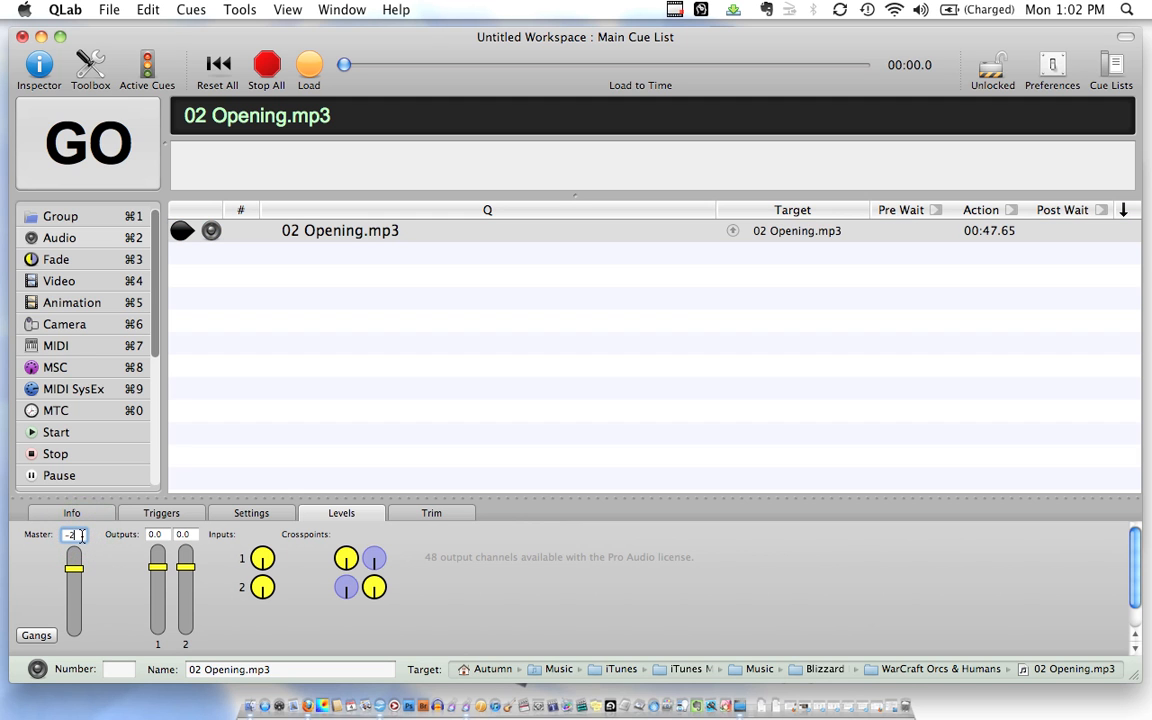
key(Return)
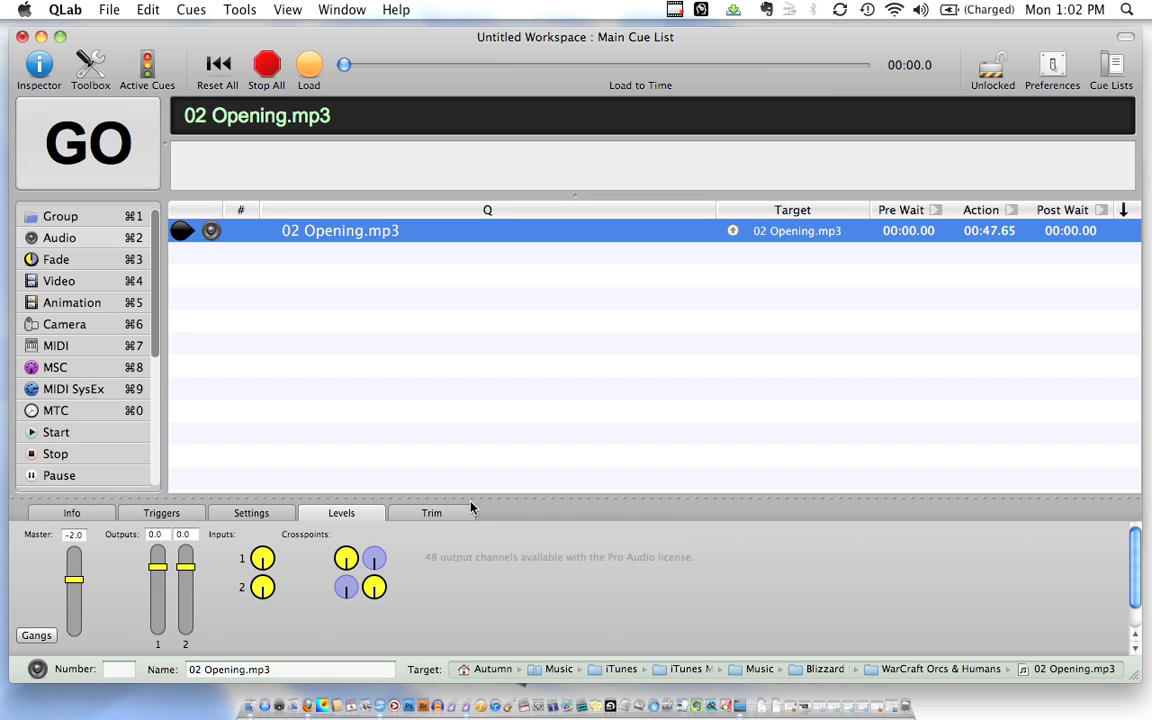
Step: Review the cue's trim and trigger settings, and set its continue mode to auto-follow
click(446, 514)
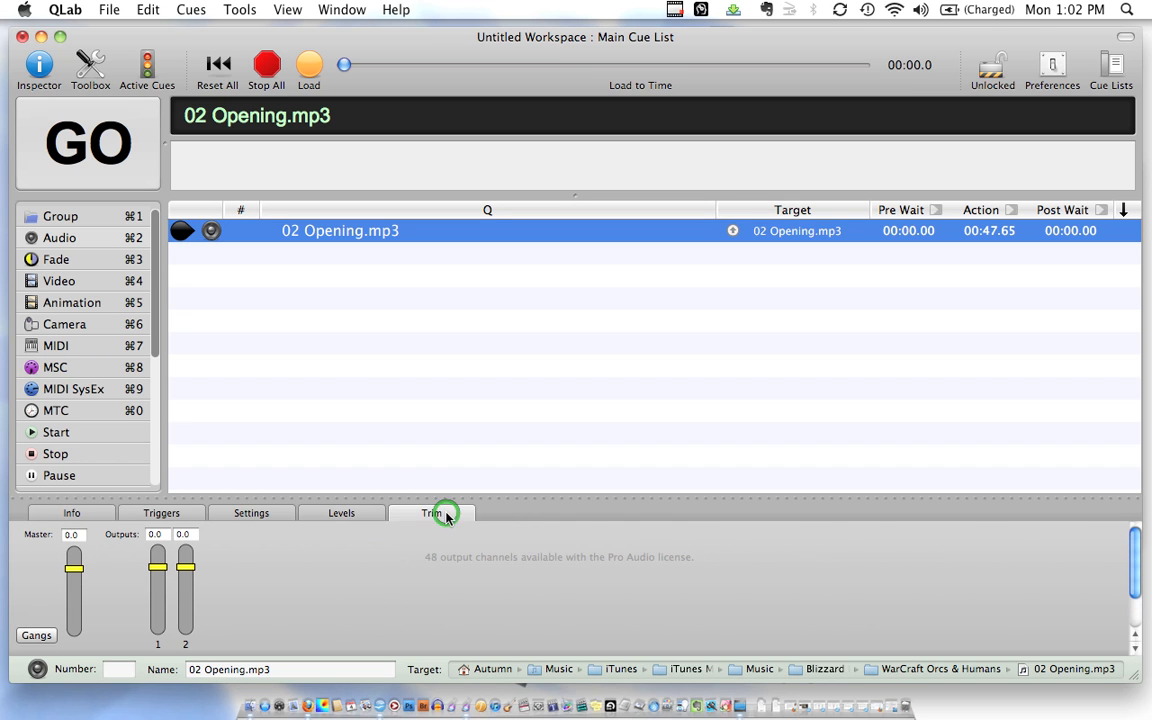
click(186, 518)
click(113, 517)
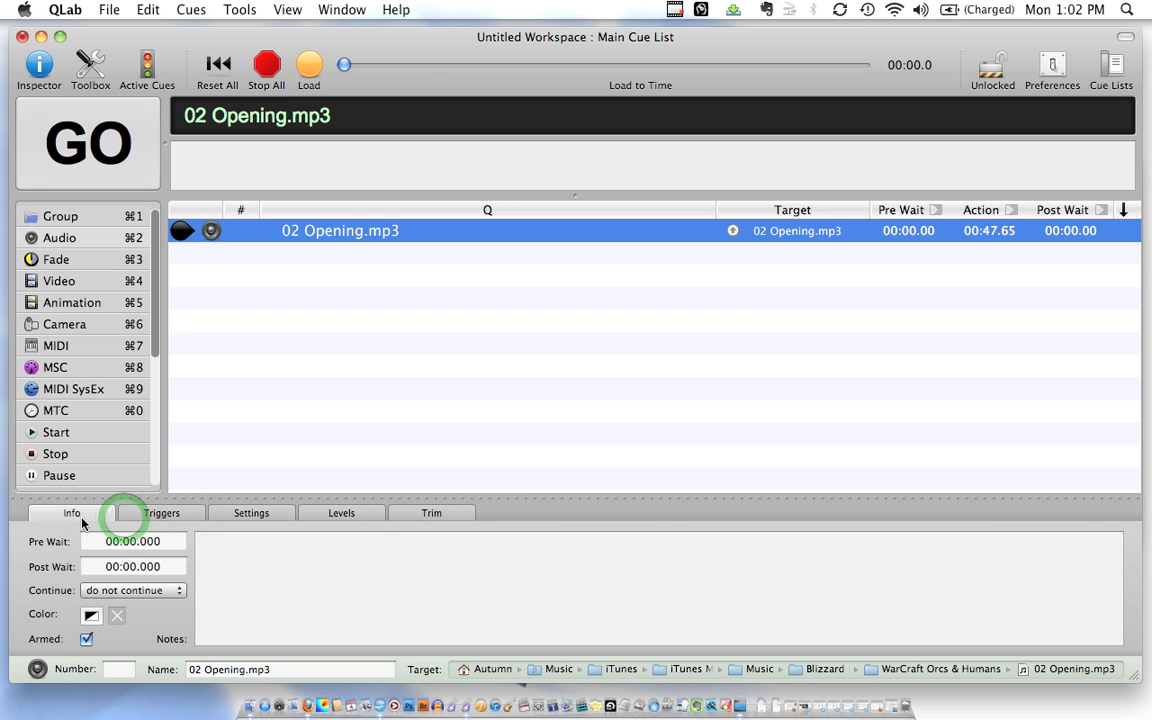
click(110, 591)
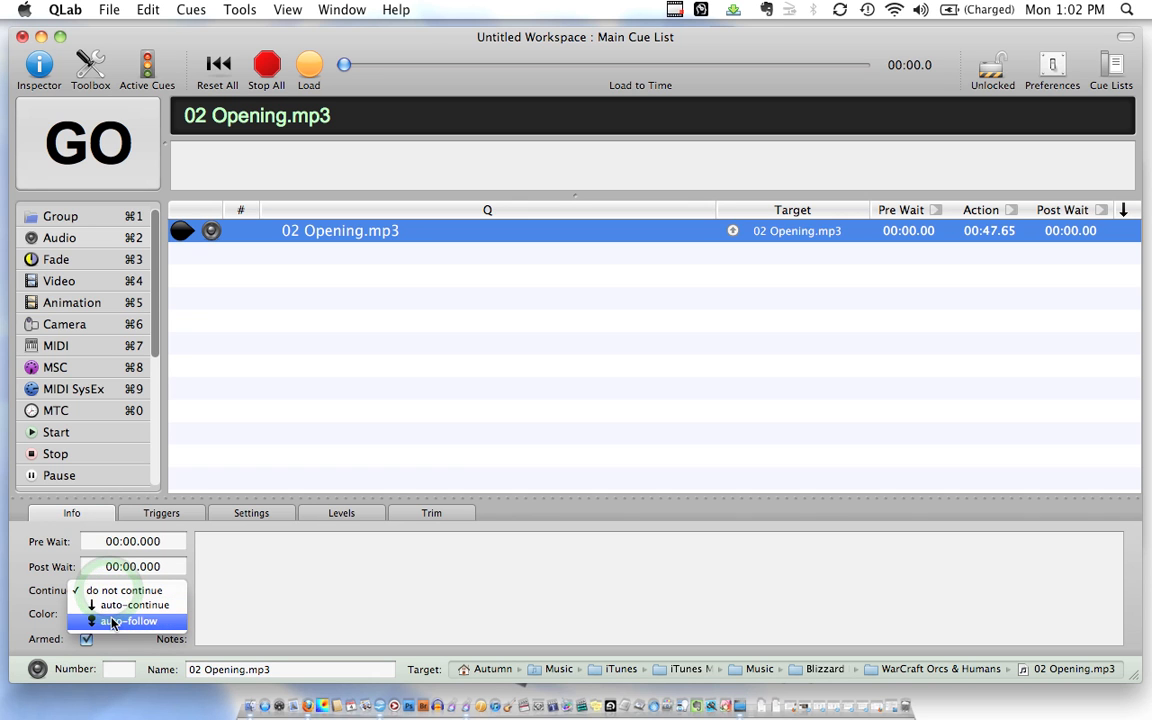
click(113, 621)
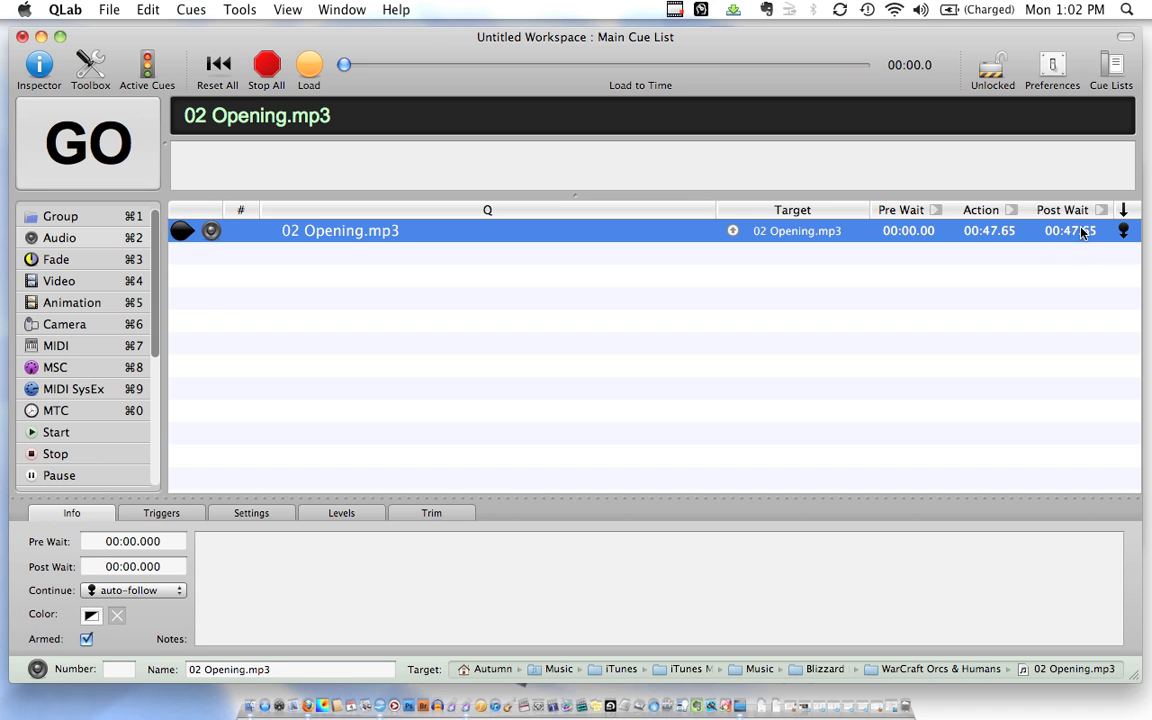
Step: Switch the 02 Opening.mp3 cue's continue mode to do not continue, and restore it to auto-follow
click(116, 590)
click(116, 558)
click(1125, 232)
click(1125, 232)
click(425, 259)
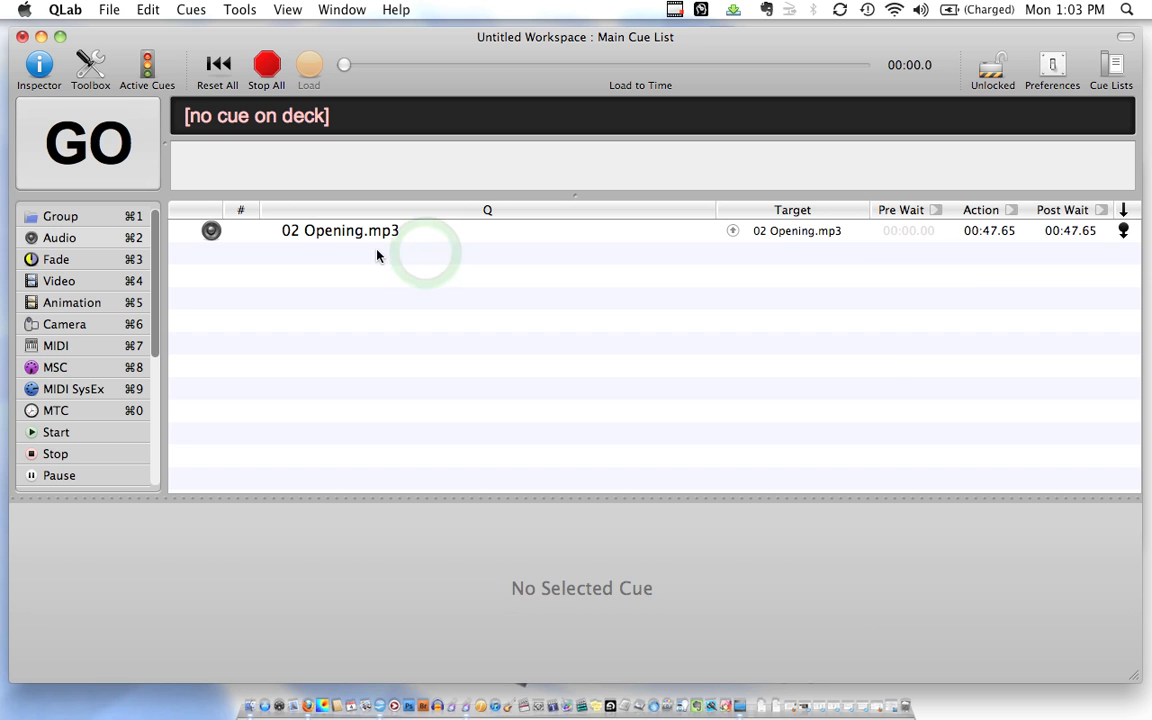
Step: Switch to Finder and add 03 Breifing.mp3 from the WarCraft Orcs & Humans folder to the QLab cue list below 02 Opening.mp3
key(super+Tab)
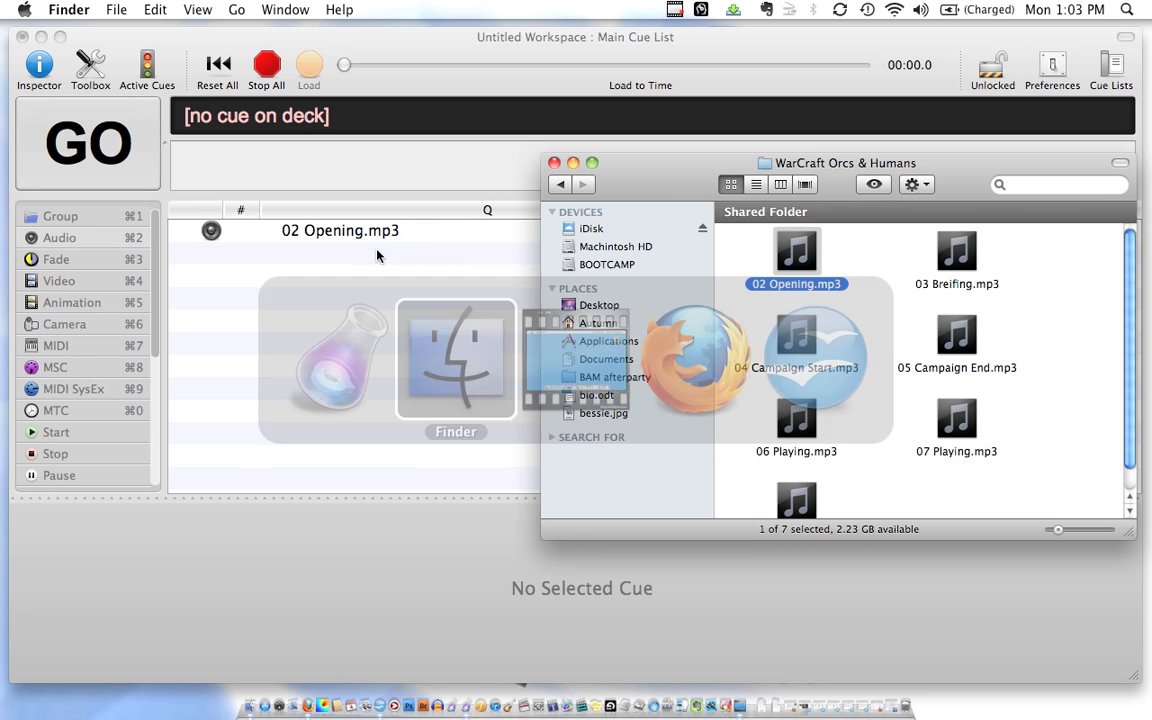
click(962, 280)
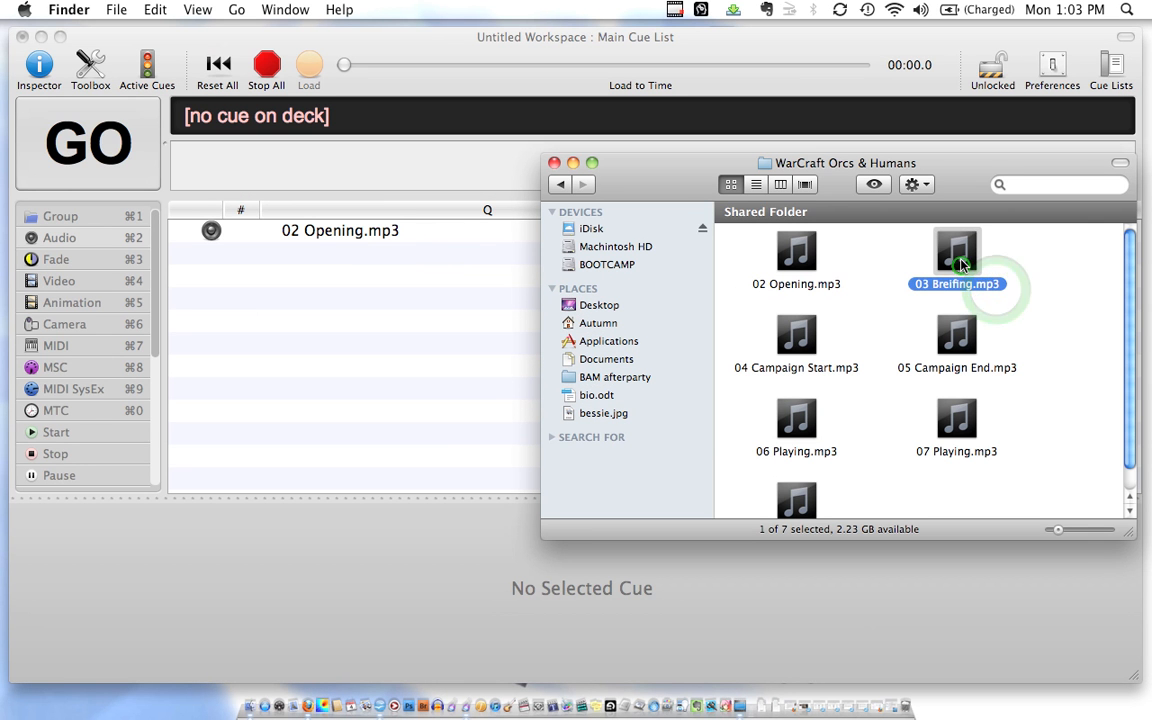
drag(960, 262, 264, 284)
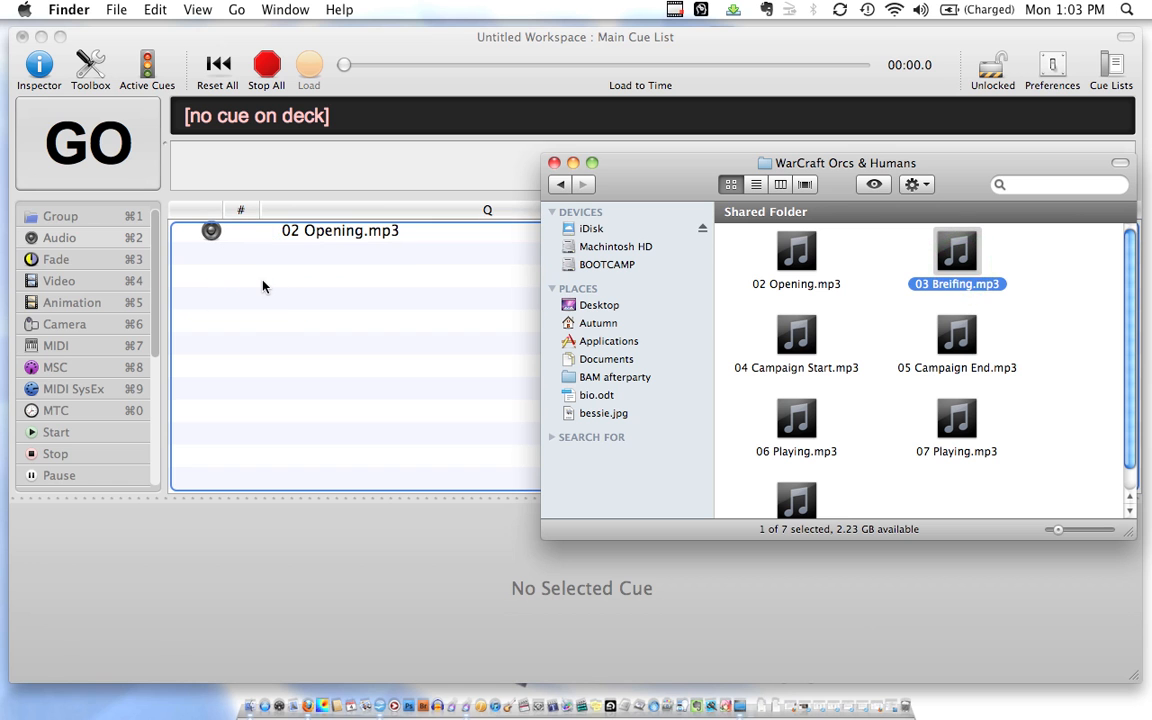
click(263, 286)
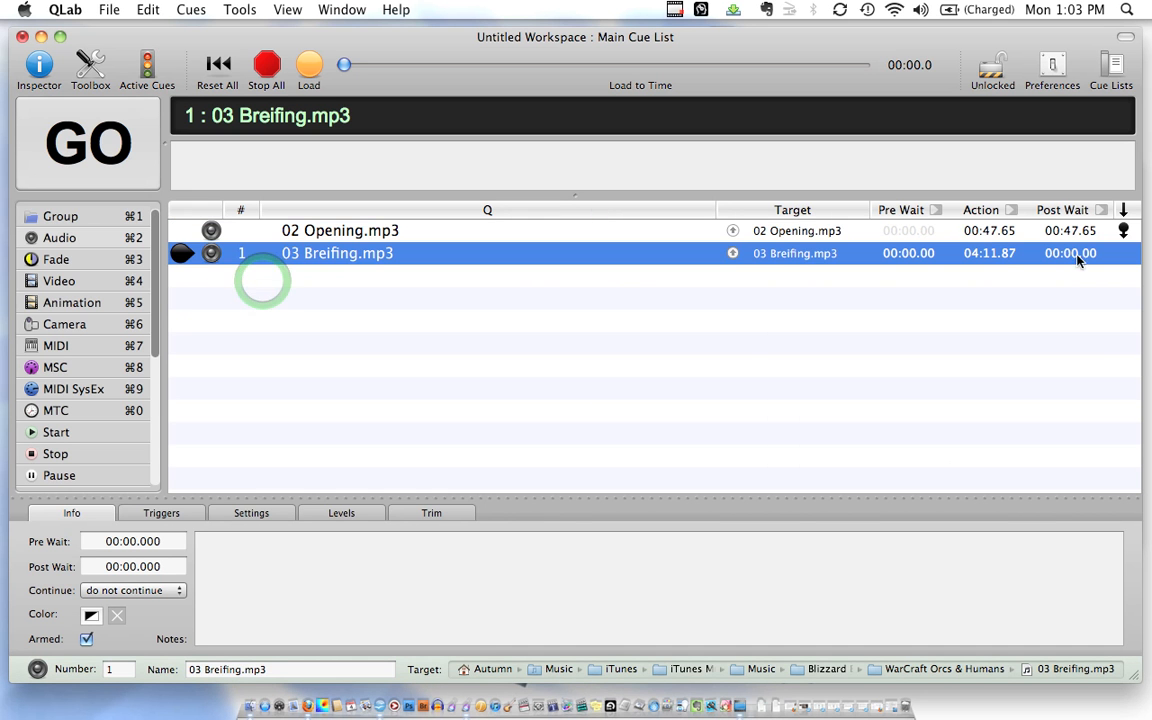
Step: Clear the cue number of the 03 Breifing.mp3 cue
click(452, 233)
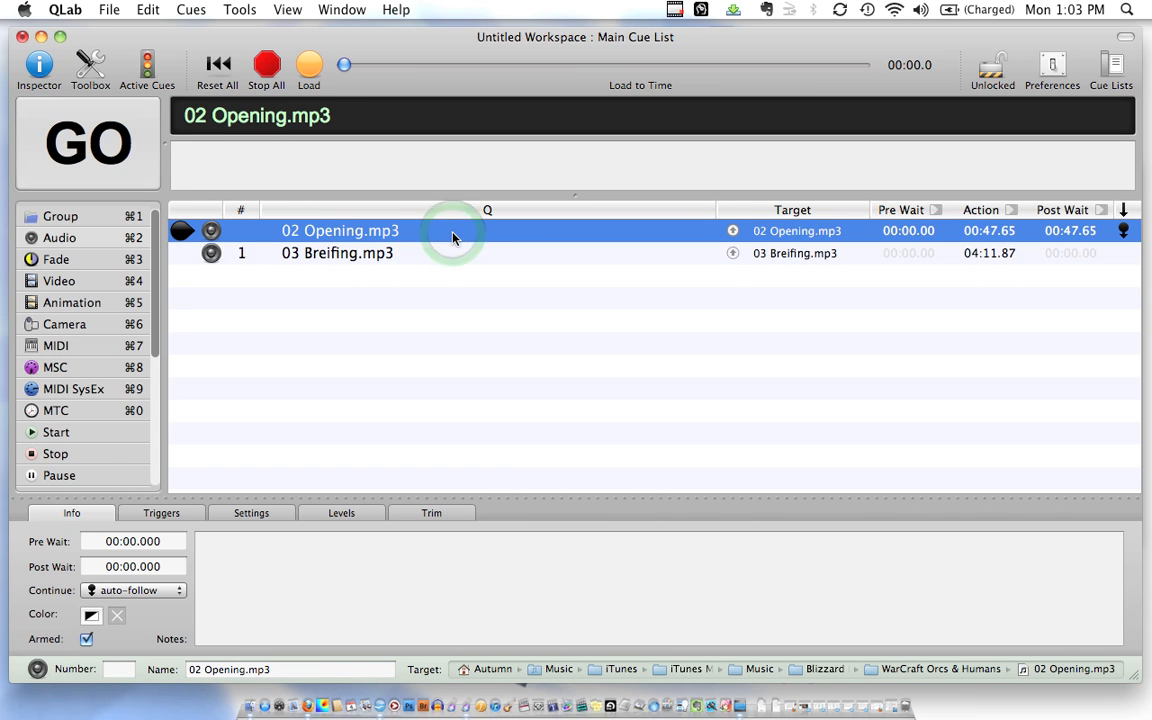
click(241, 254)
click(241, 254)
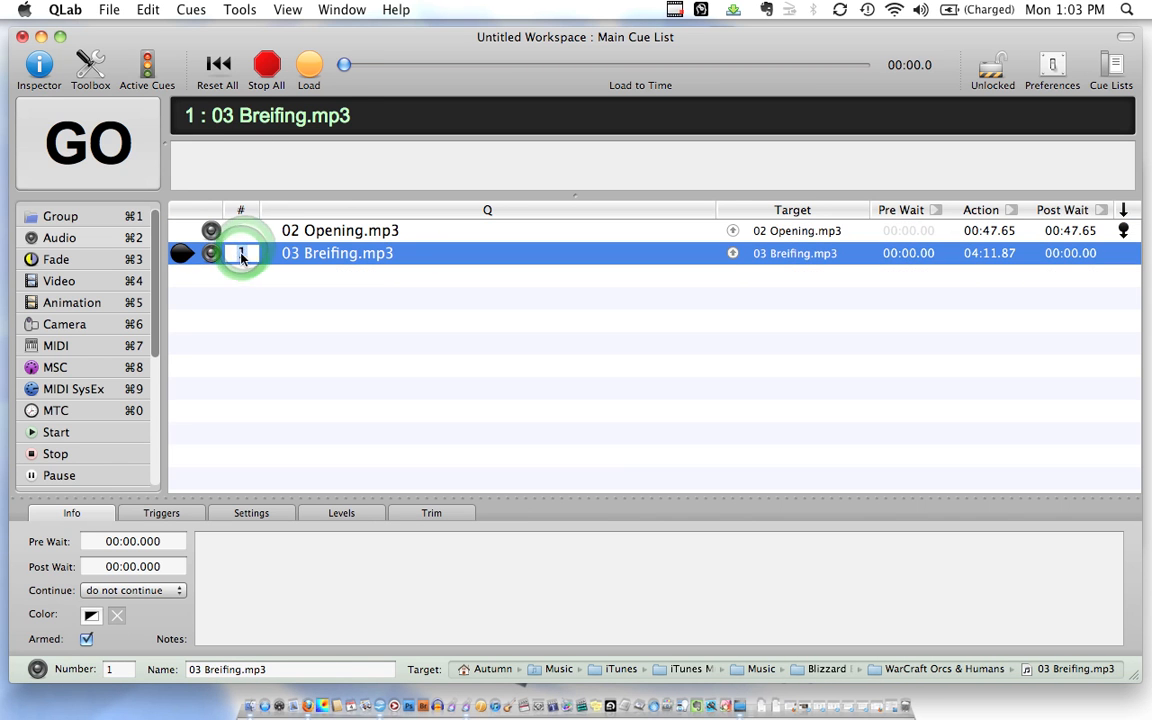
key(BackSpace)
key(Return)
Step: Compare the levels of the two audio cues, and test playback starting from 02 Opening.mp3 before stopping all cues
click(342, 231)
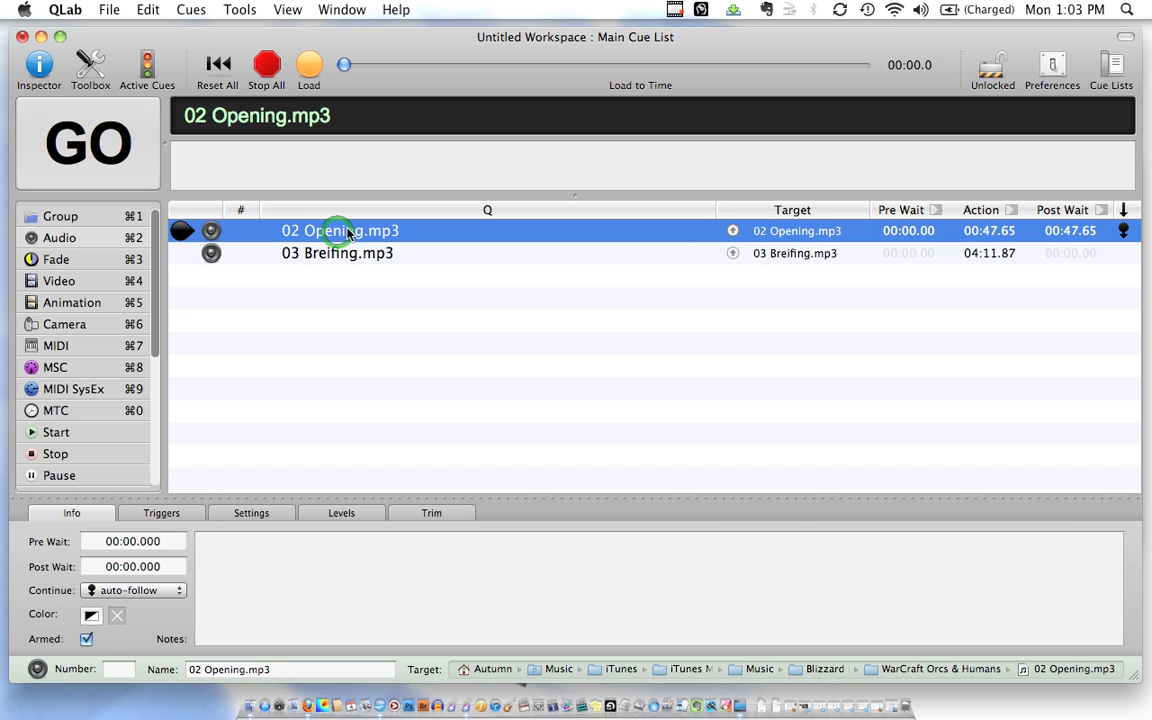
click(390, 256)
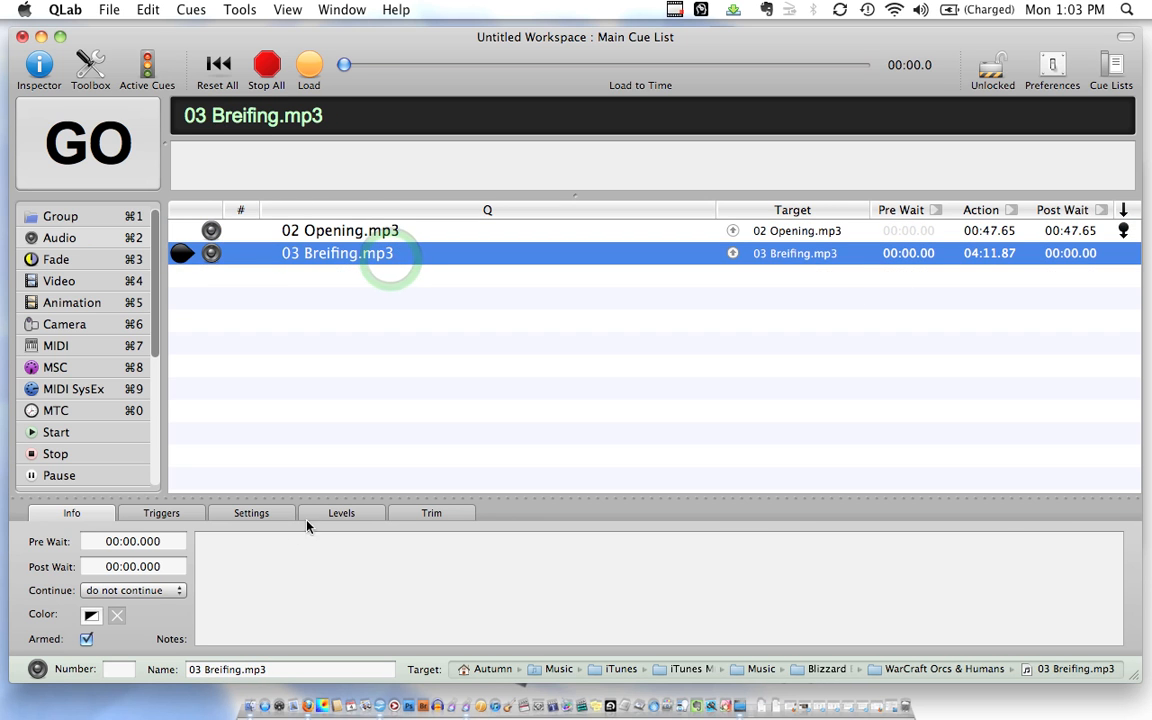
click(342, 513)
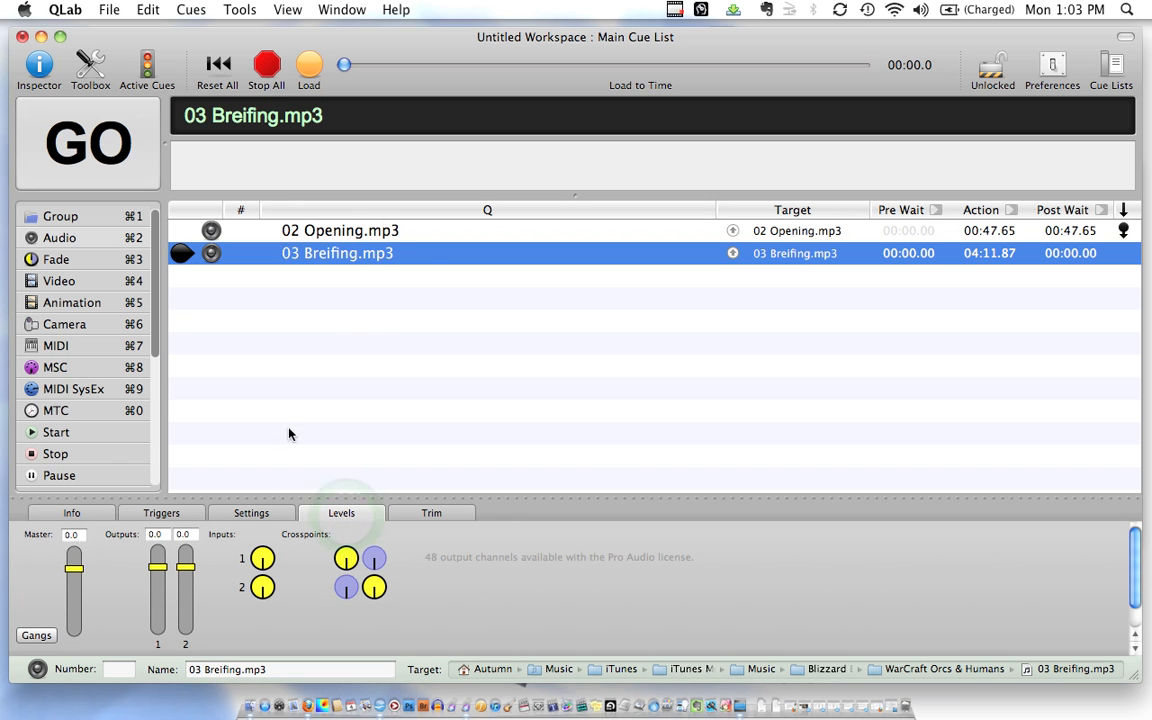
click(366, 233)
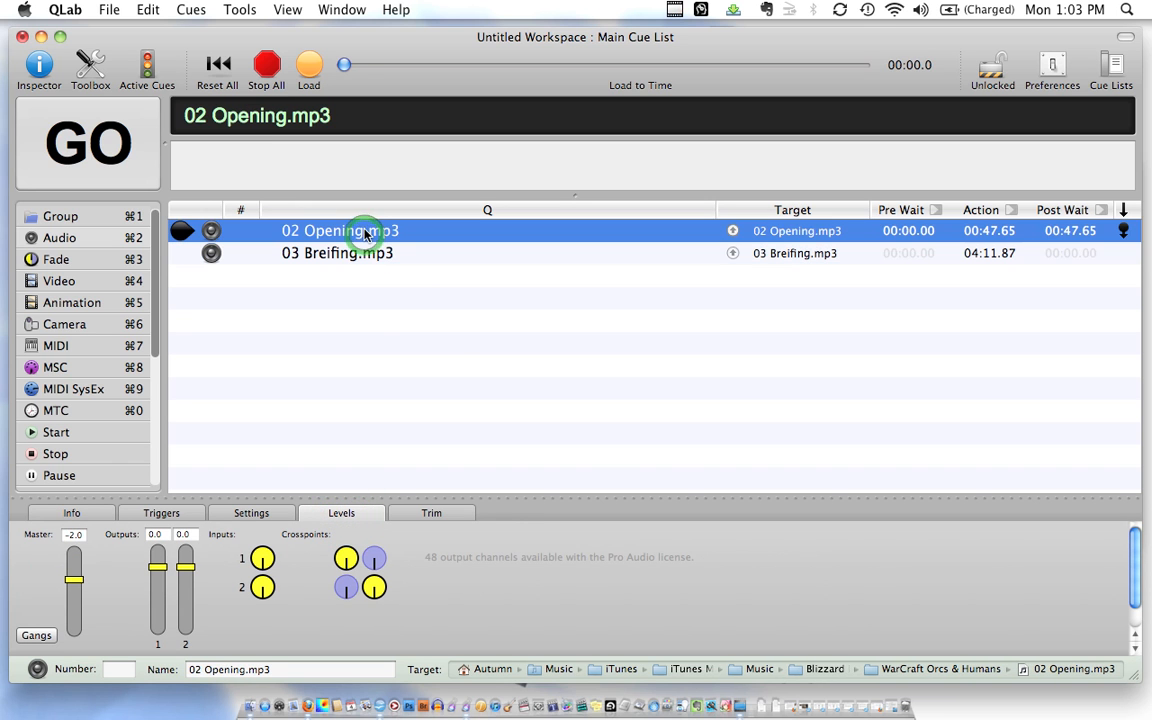
click(115, 150)
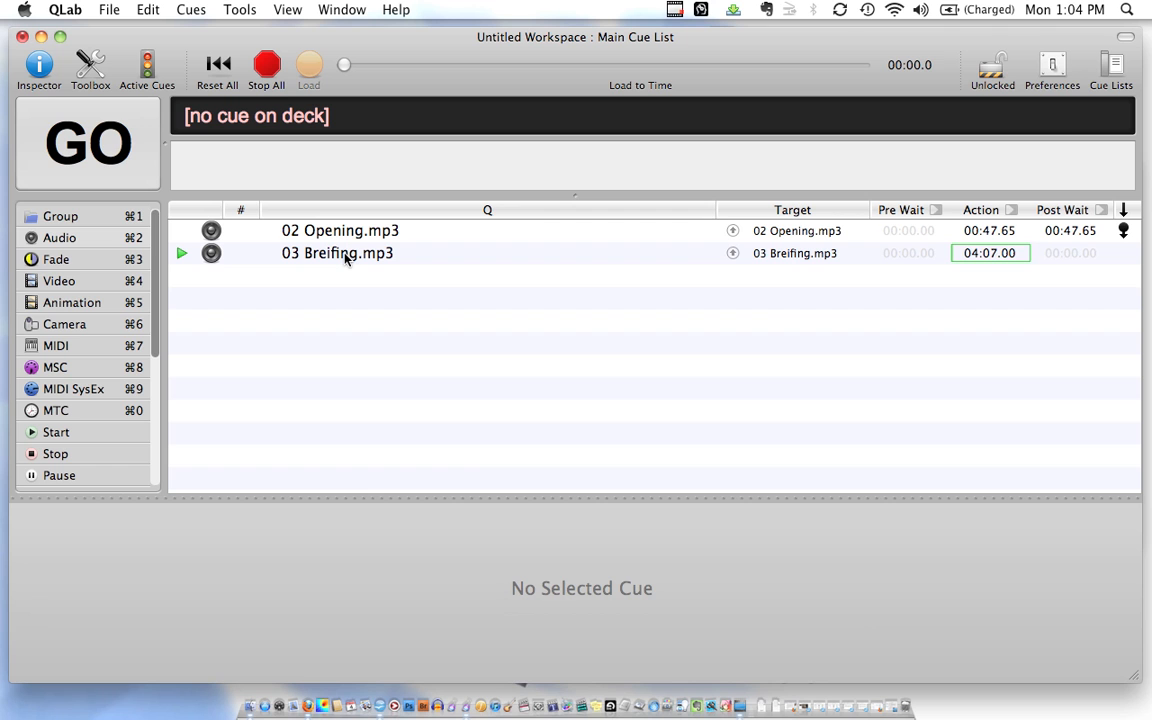
click(260, 60)
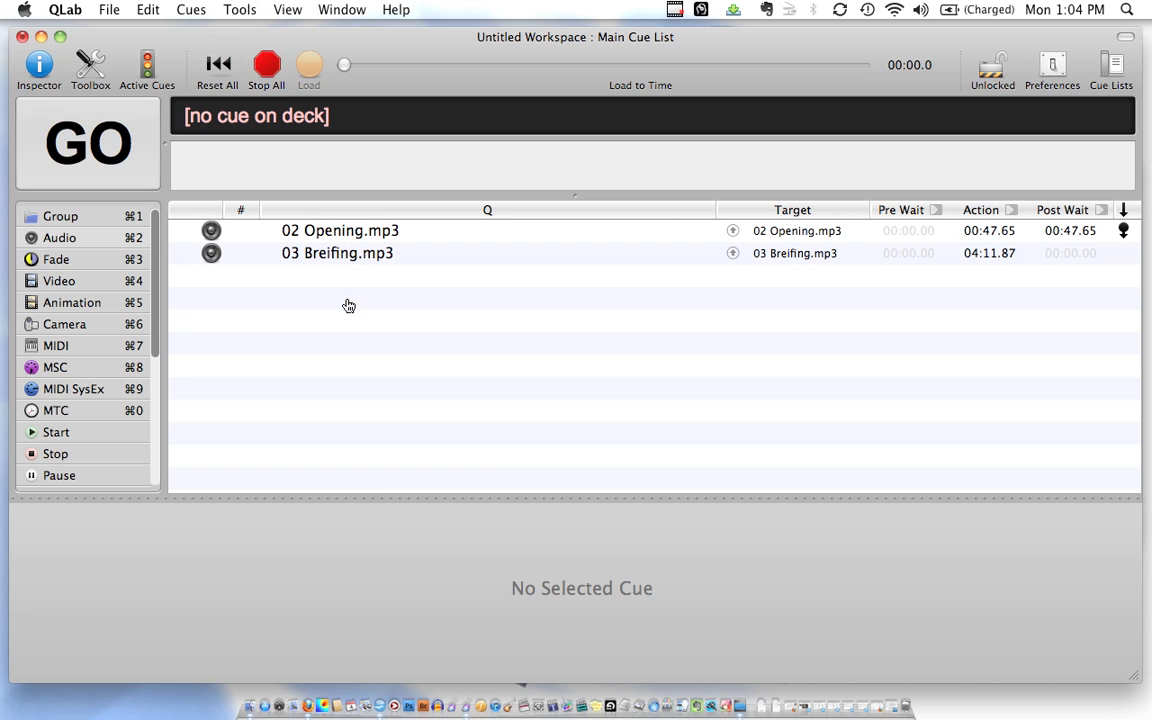
Step: Switch to Finder and add the five remaining tracks, 04 Campaign Start.mp3 through 08 Ending.mp3, to the QLab cue list
key(super+Tab)
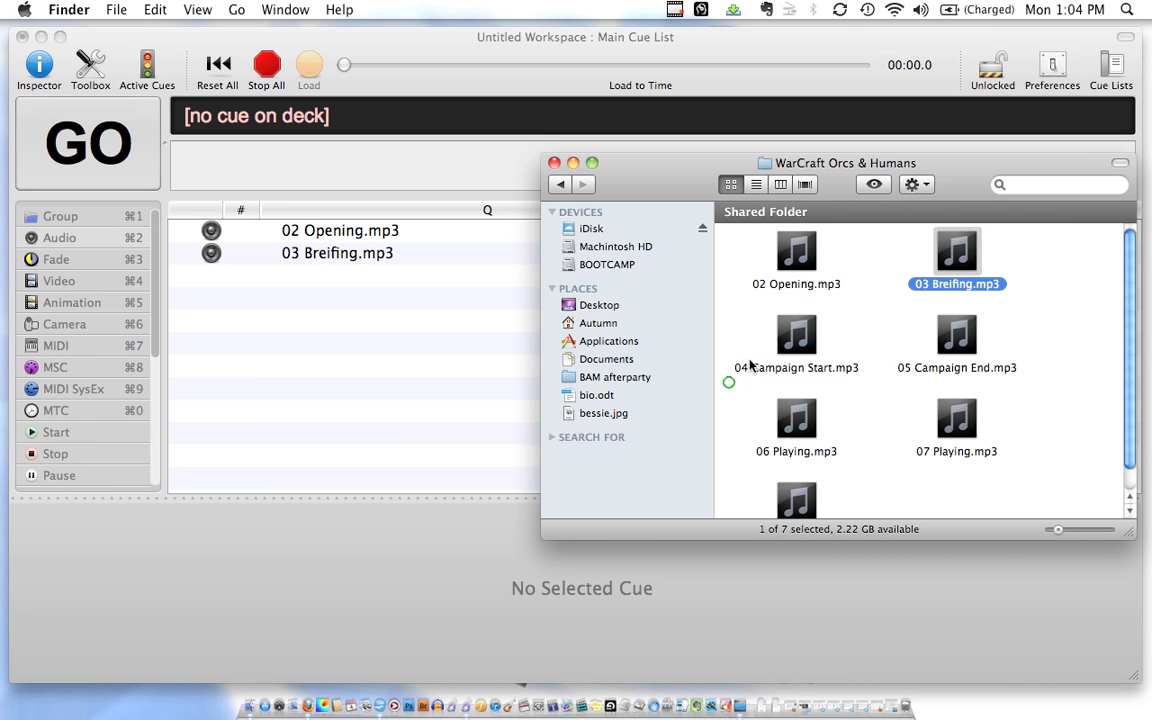
drag(753, 336, 999, 484)
drag(1010, 503, 1010, 501)
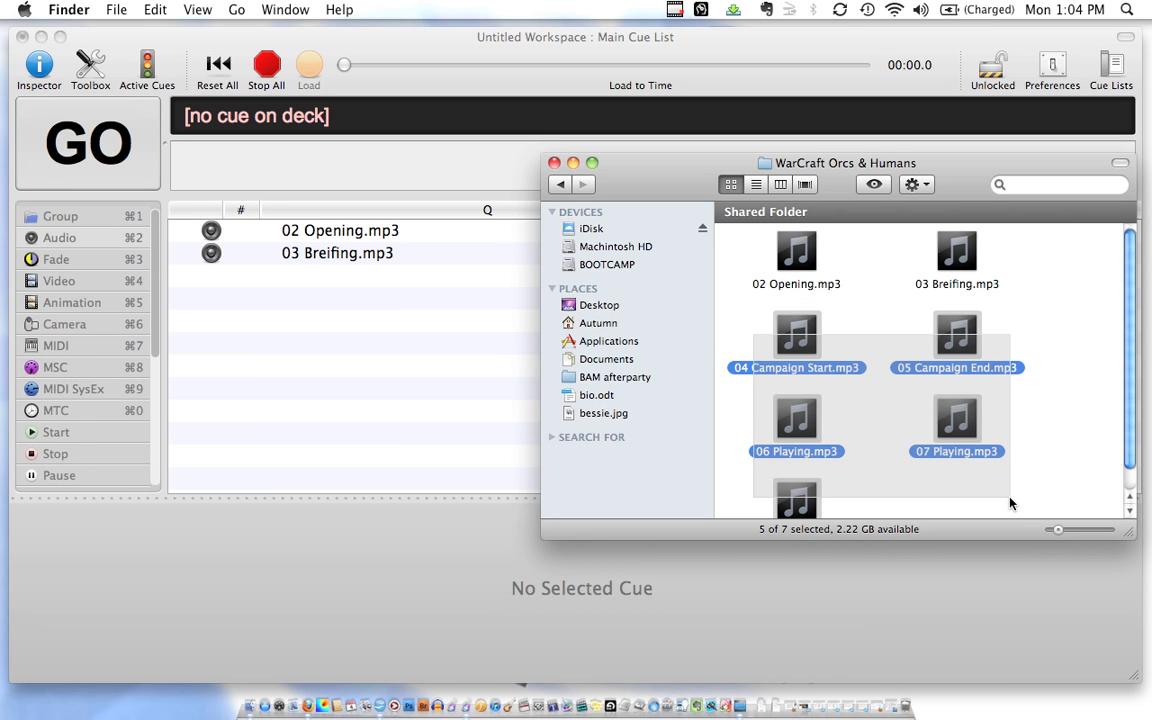
drag(895, 395, 334, 321)
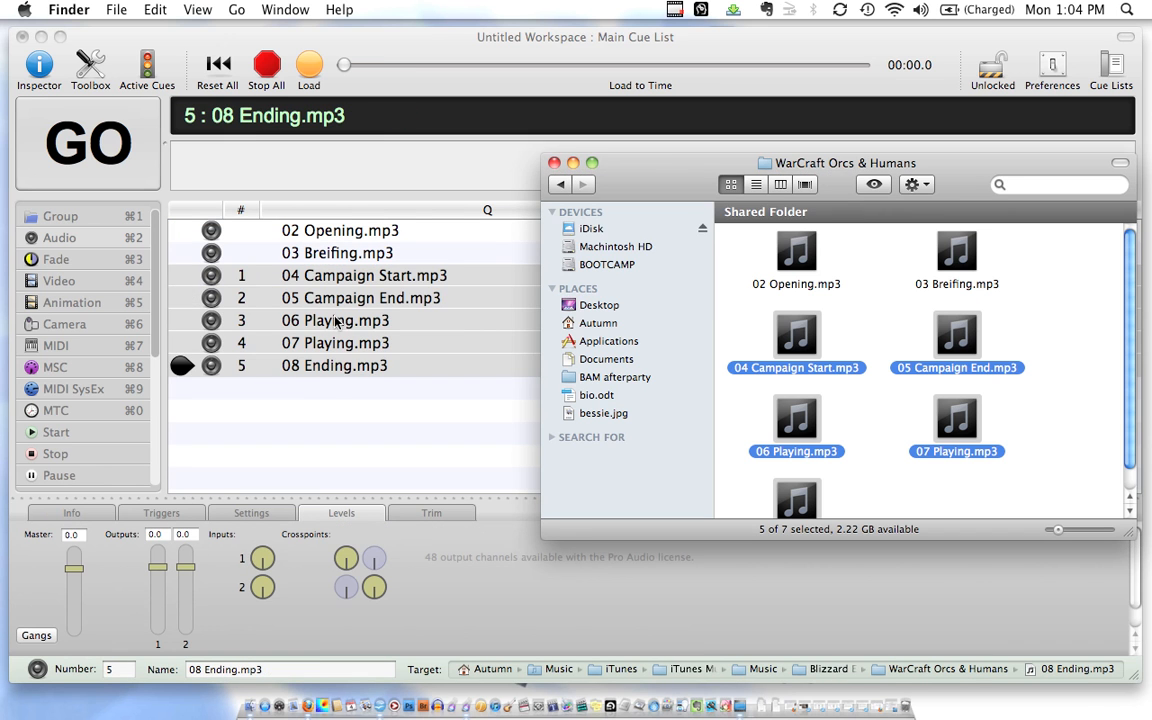
click(323, 380)
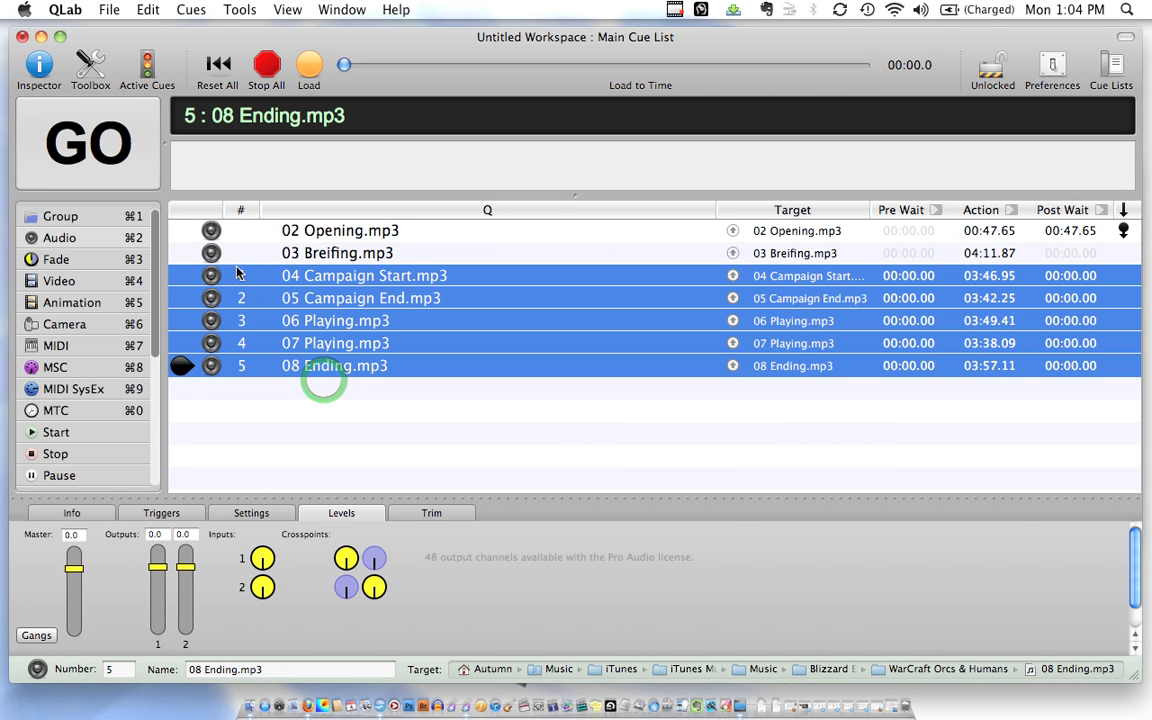
Step: Clear the cue numbers of the five cues from 04 Campaign Start.mp3 through 08 Ending.mp3
click(238, 274)
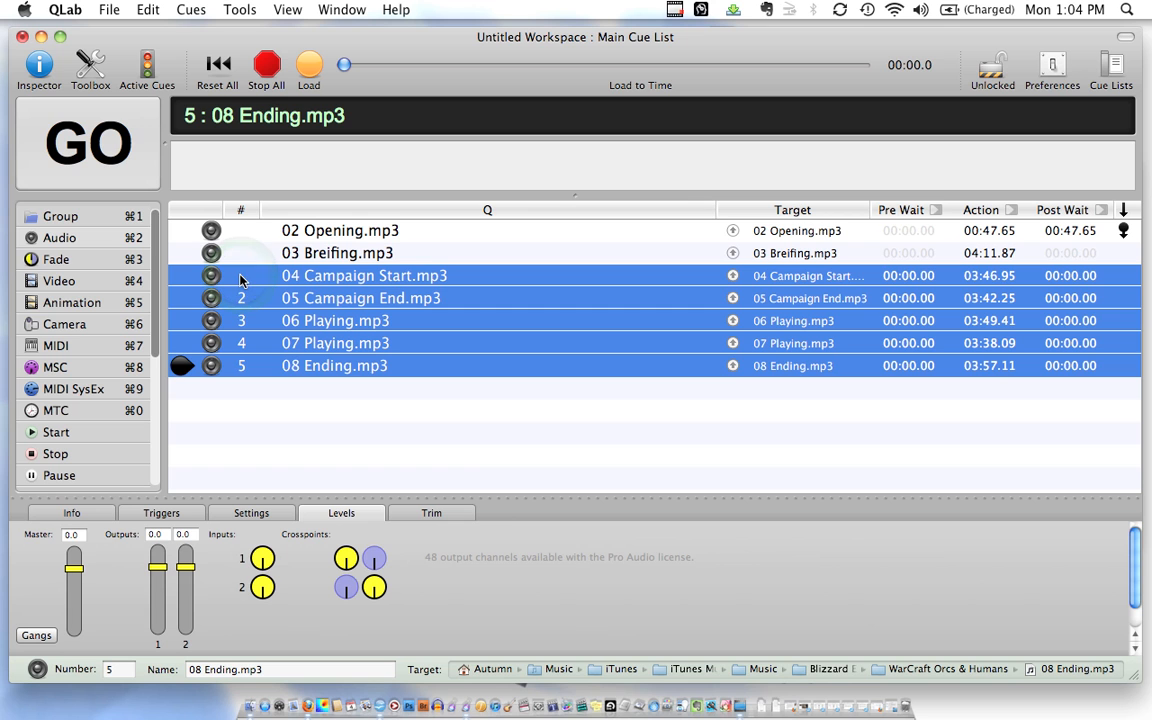
double_click(240, 298)
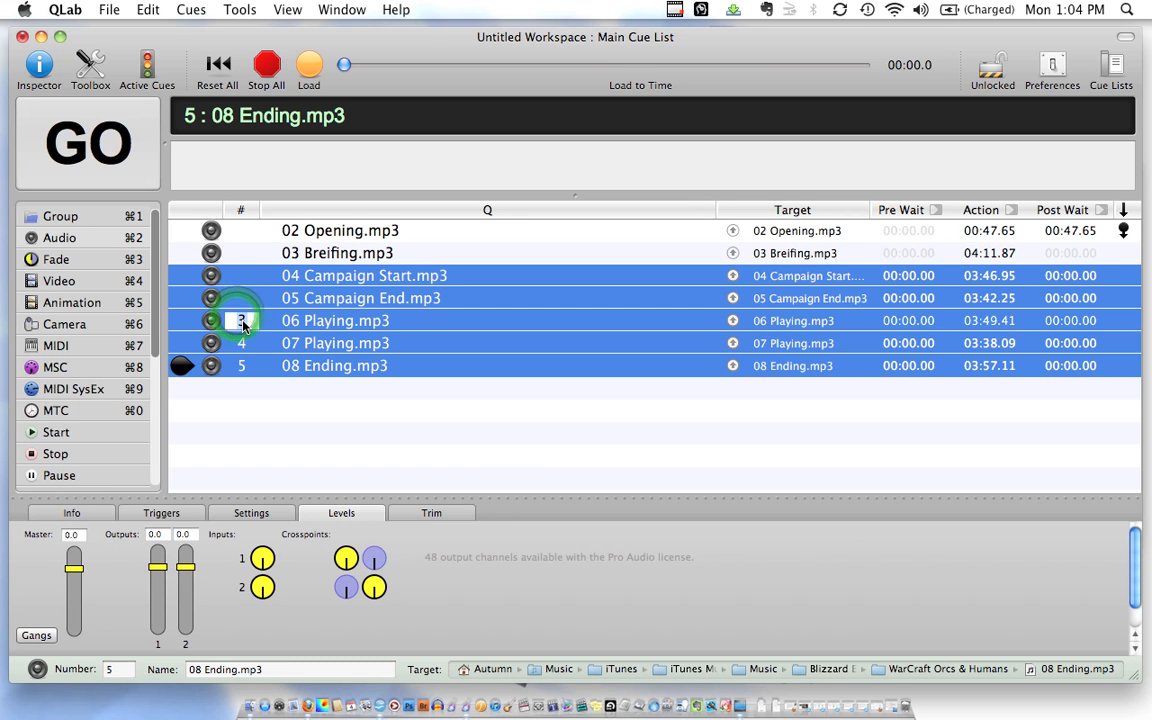
click(240, 345)
click(240, 363)
key(BackSpace)
key(Return)
click(240, 366)
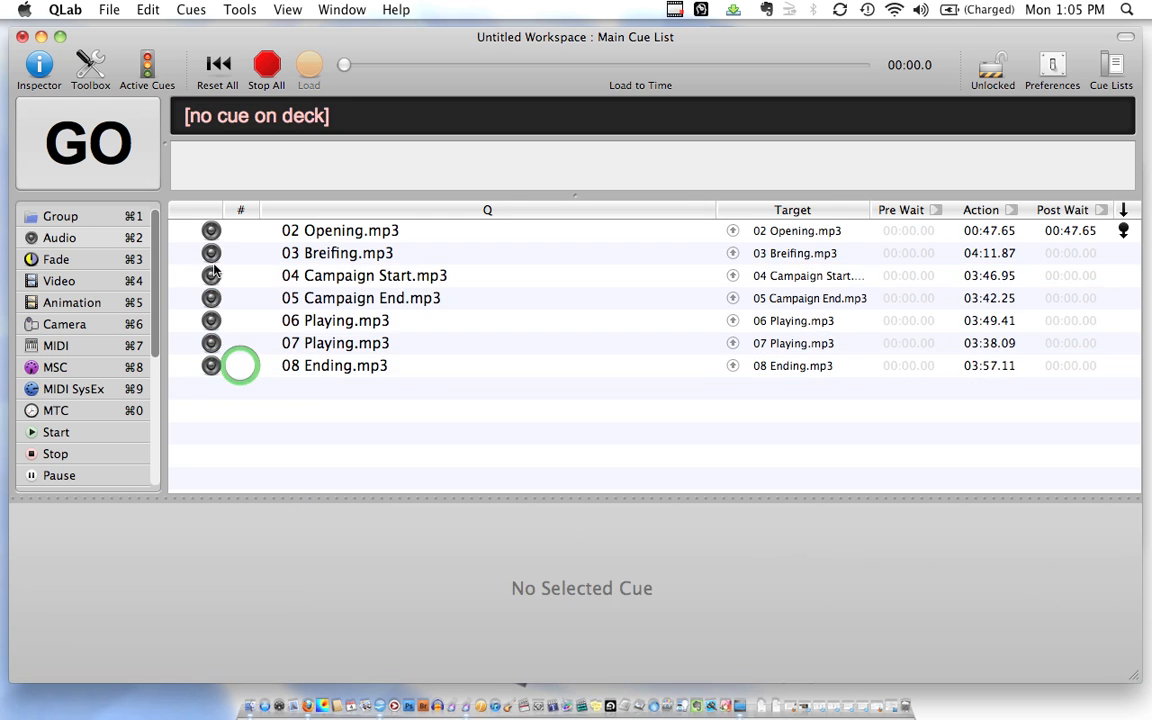
Step: Create a group cue and move all seven audio cues, 02 Opening.mp3 through 08 Ending.mp3, into it
click(83, 217)
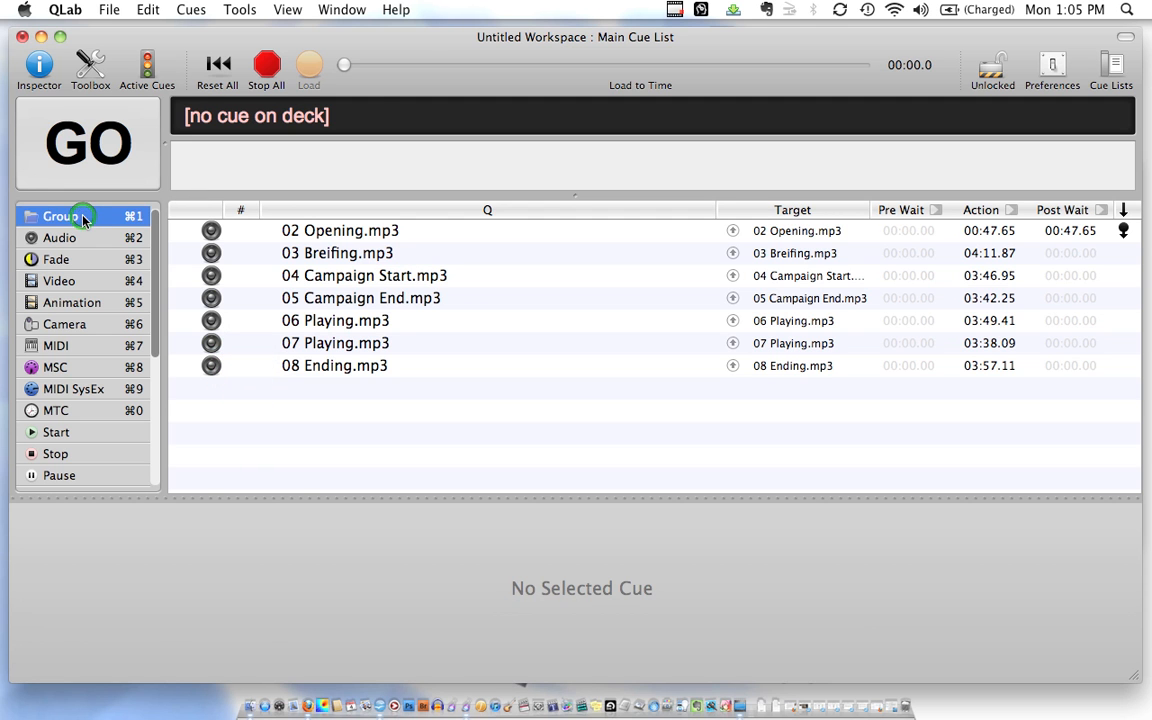
click(320, 367)
shift+click(352, 231)
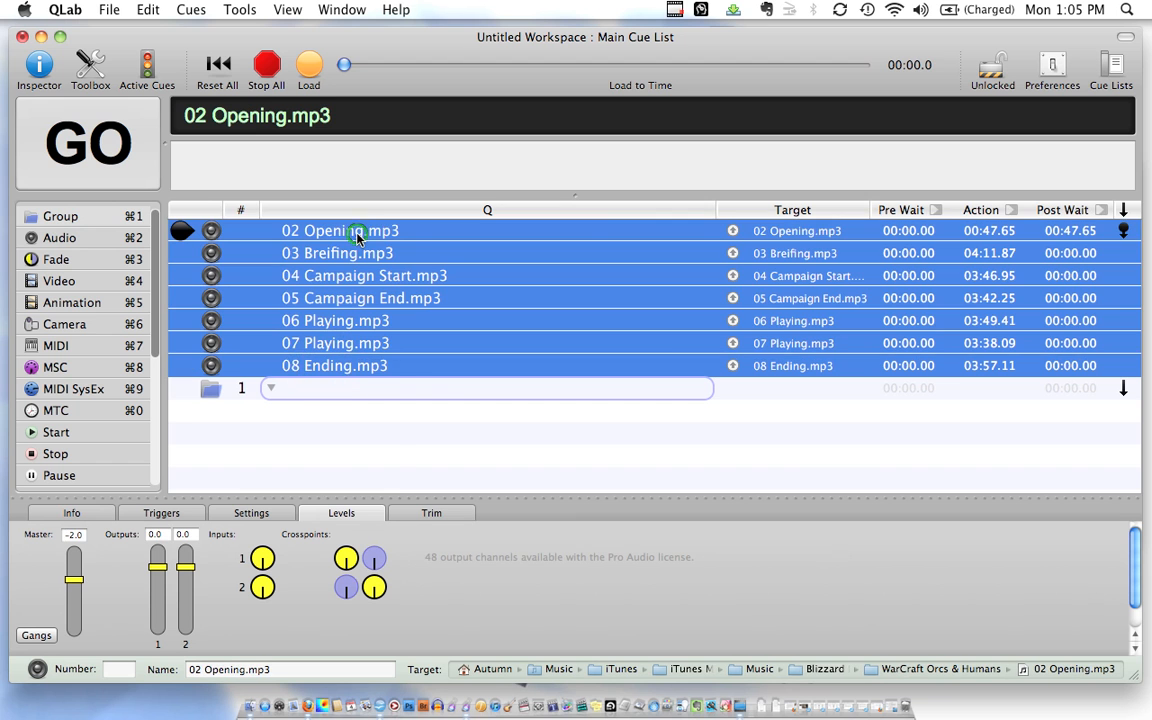
drag(352, 231, 358, 392)
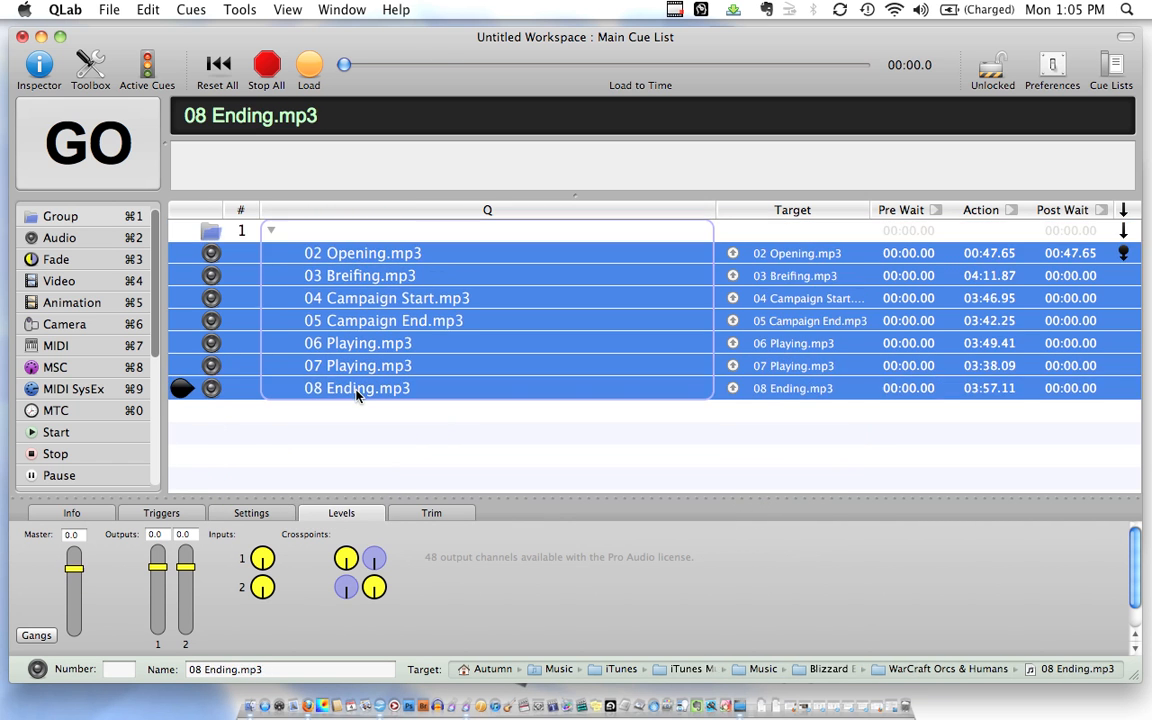
Step: Name the group cue PRESHOW MUSIC and set its cue number to A
click(292, 233)
click(293, 234)
text(PRESHOW MUSIC)
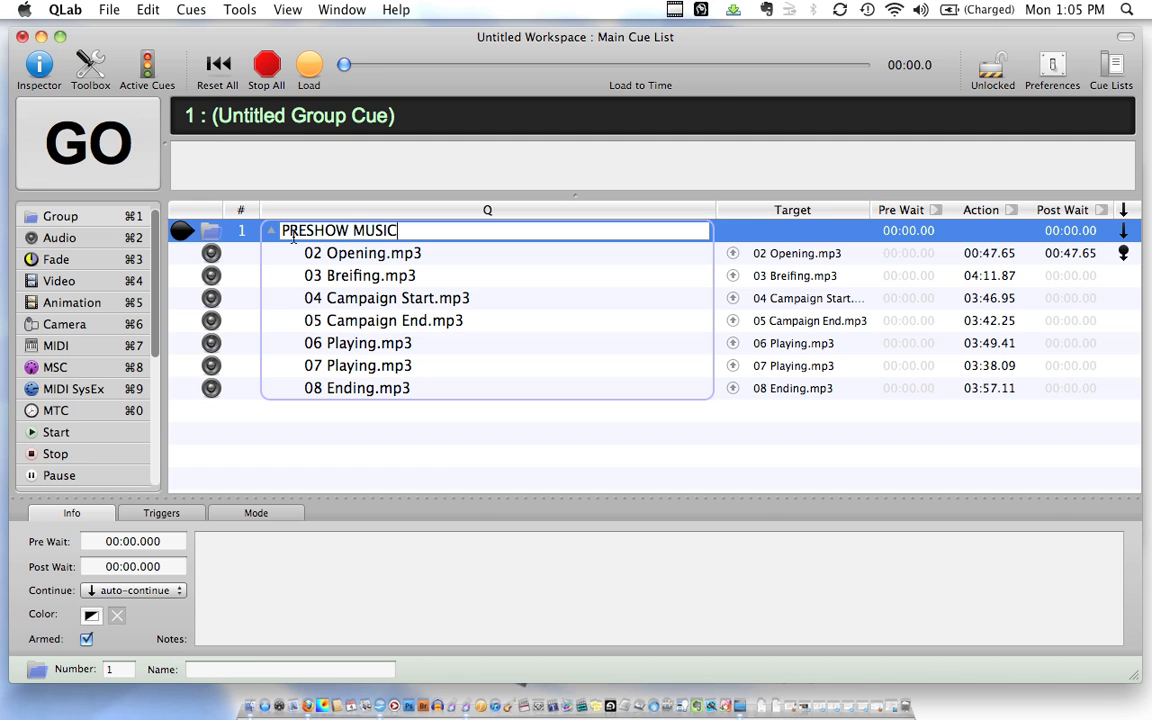
key(Return)
double_click(240, 233)
text(A)
key(Return)
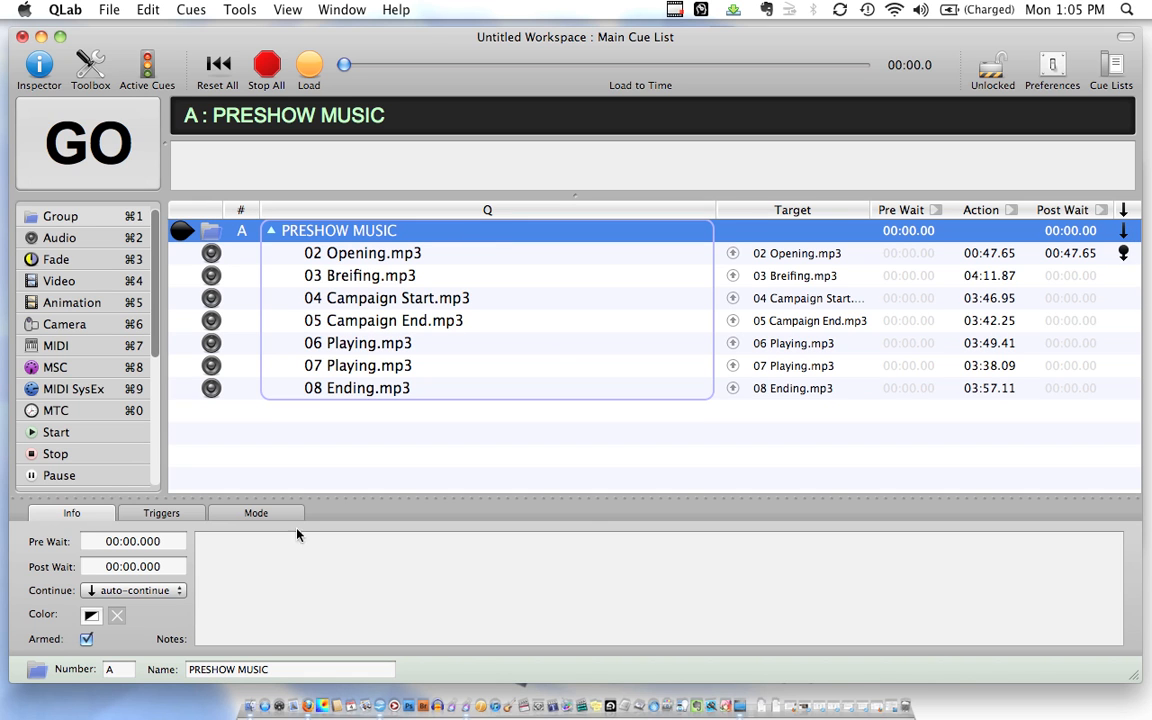
Step: Examine the PRESHOW MUSIC group's continue mode options, its relation to its first cue, and its collapsed and expanded views
click(154, 591)
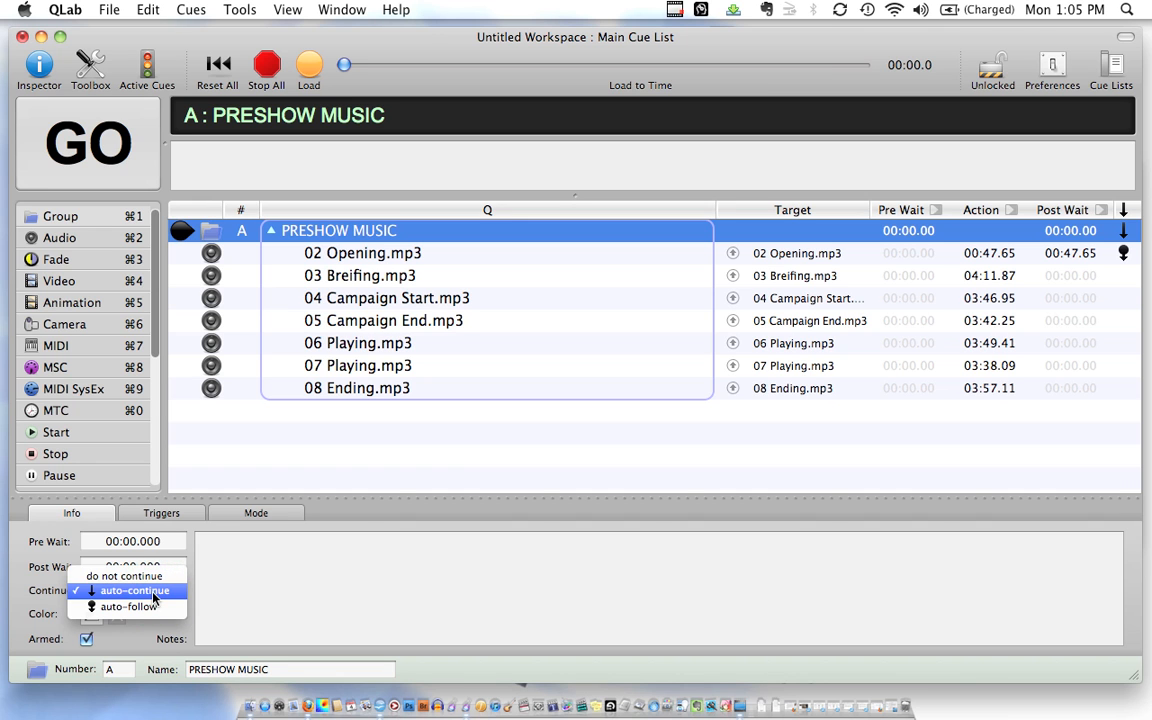
click(154, 591)
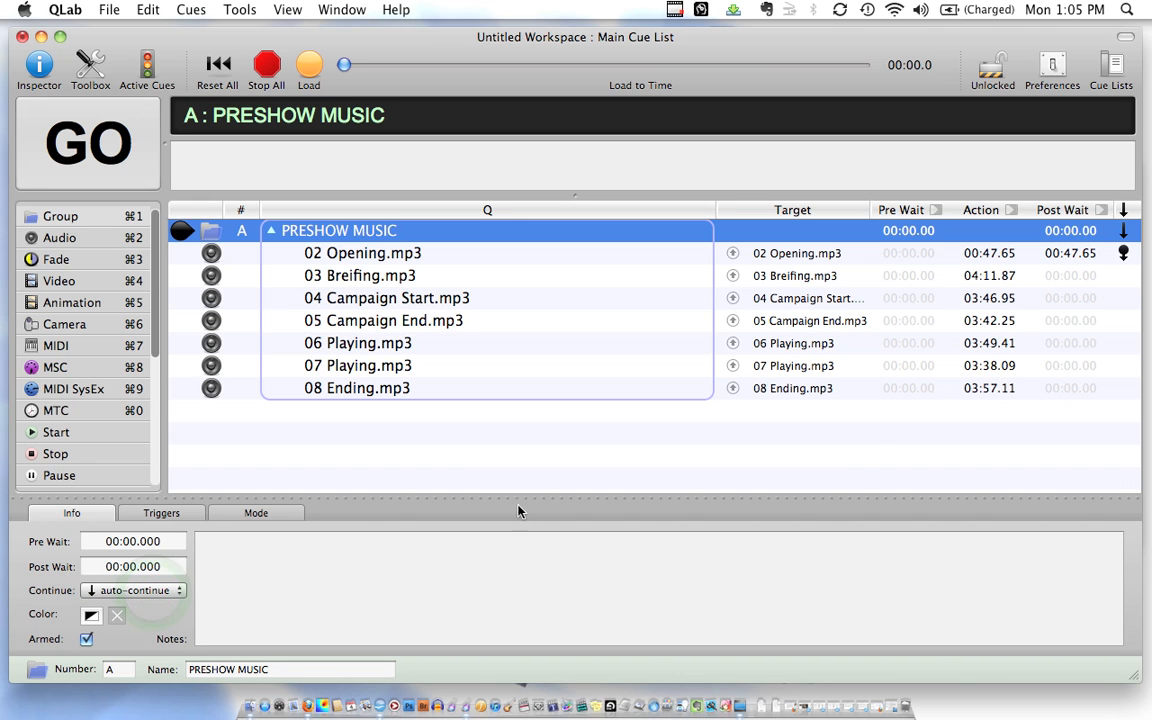
click(352, 254)
key(Up)
key(Down)
key(Up)
key(Down)
key(Up)
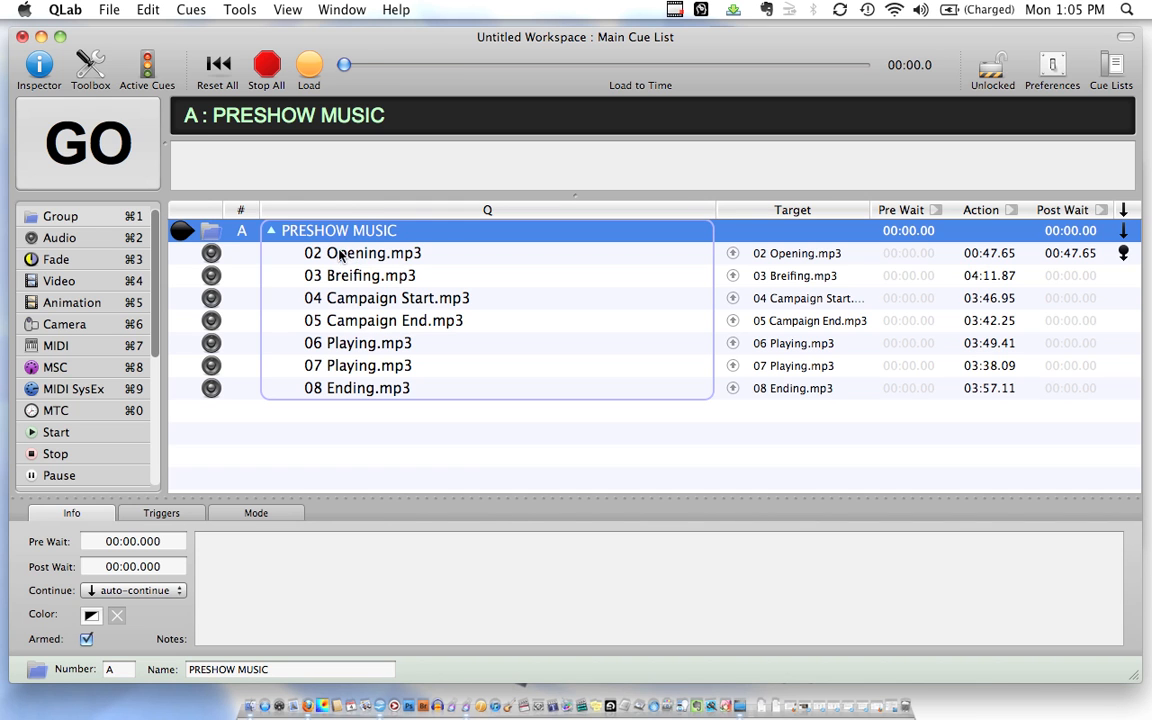
click(340, 256)
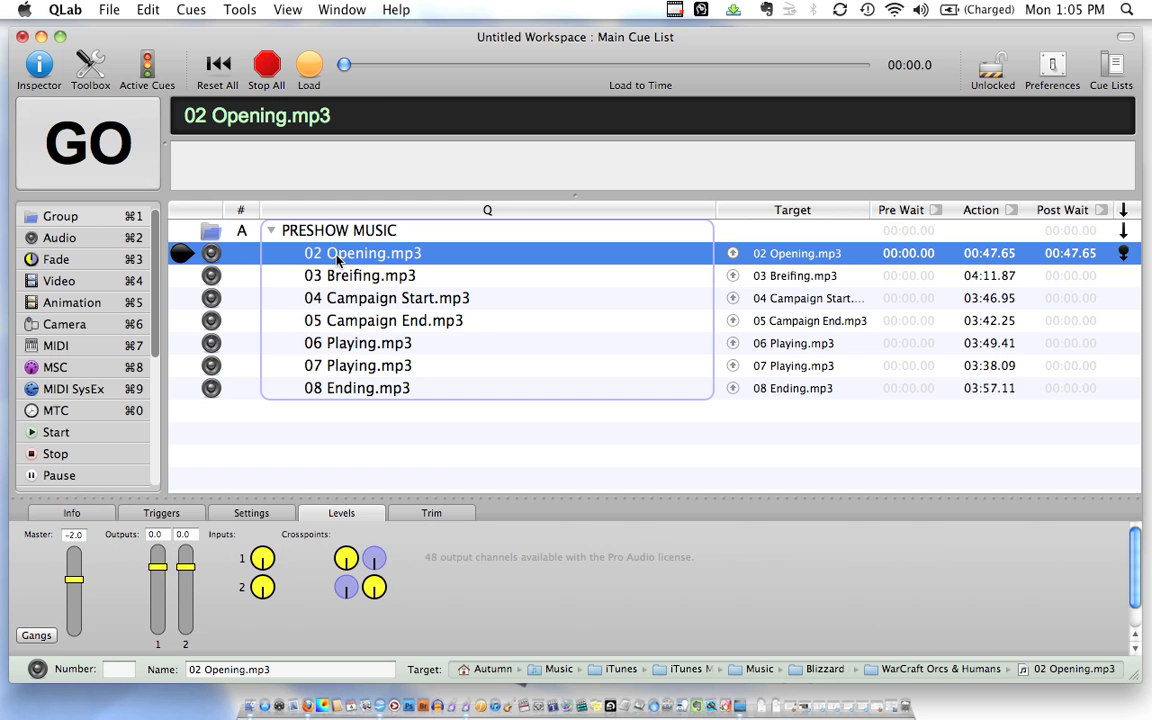
key(Up)
key(Down)
click(271, 231)
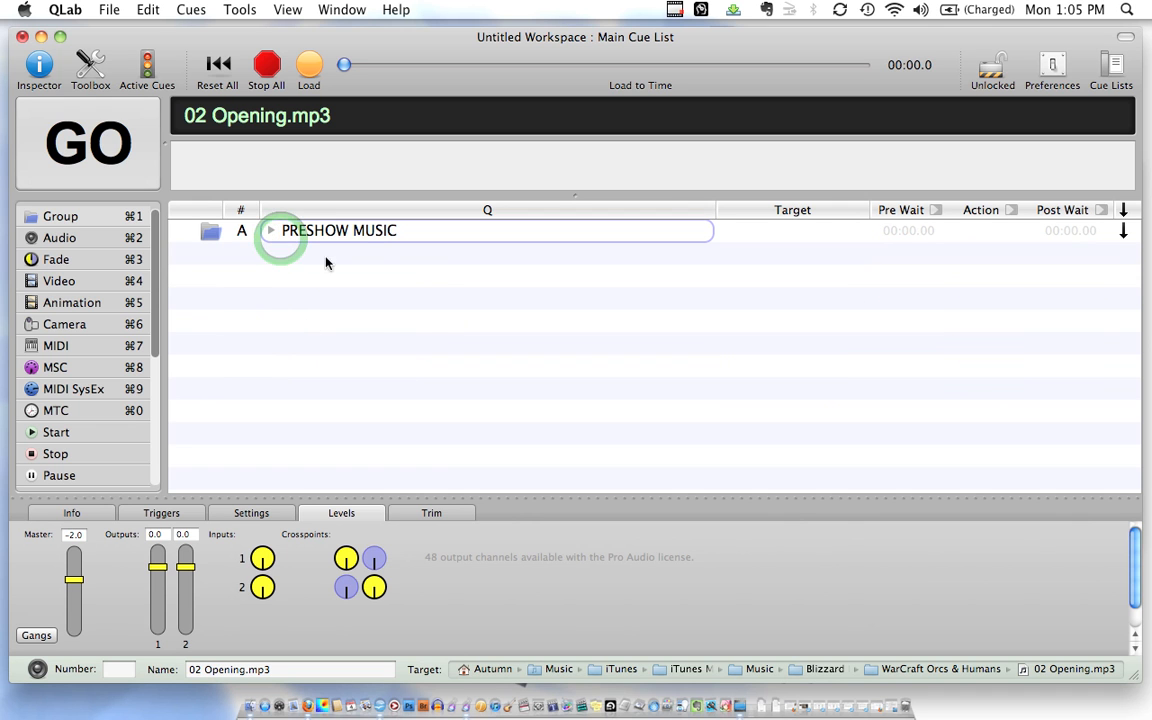
click(271, 231)
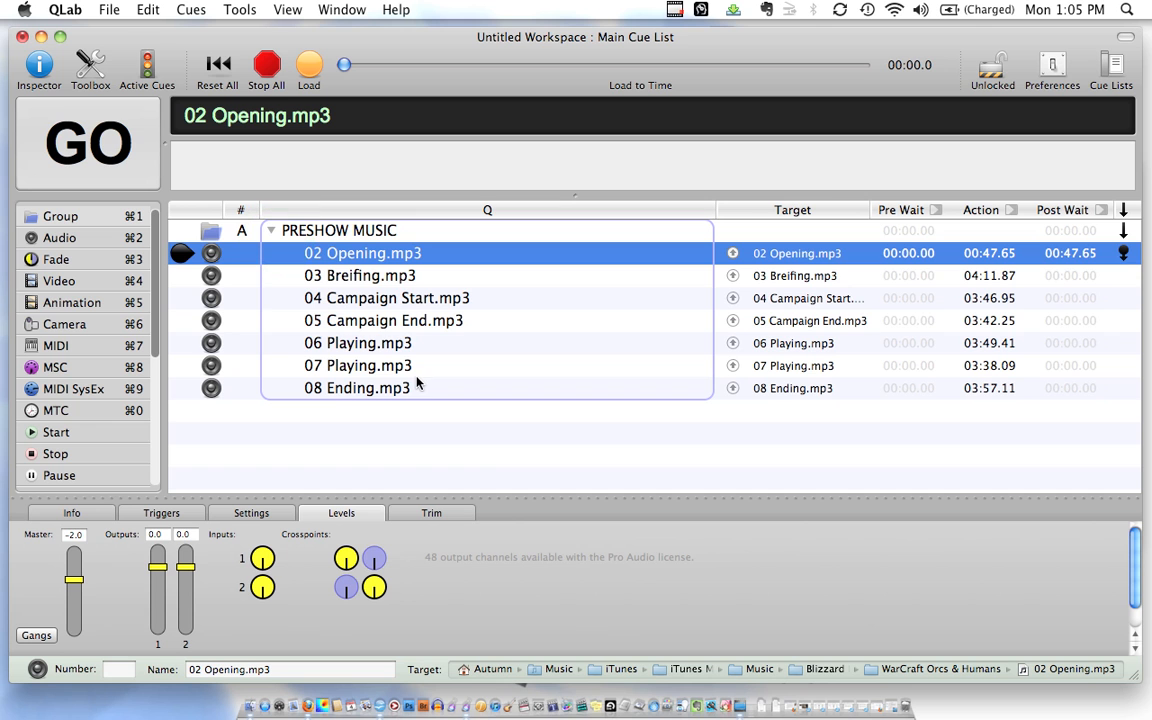
Step: Set the continue mode to auto-follow for the cues 03 Breifing.mp3 through 07 Playing.mp3 in the PRESHOW MUSIC group
click(1124, 276)
click(1124, 298)
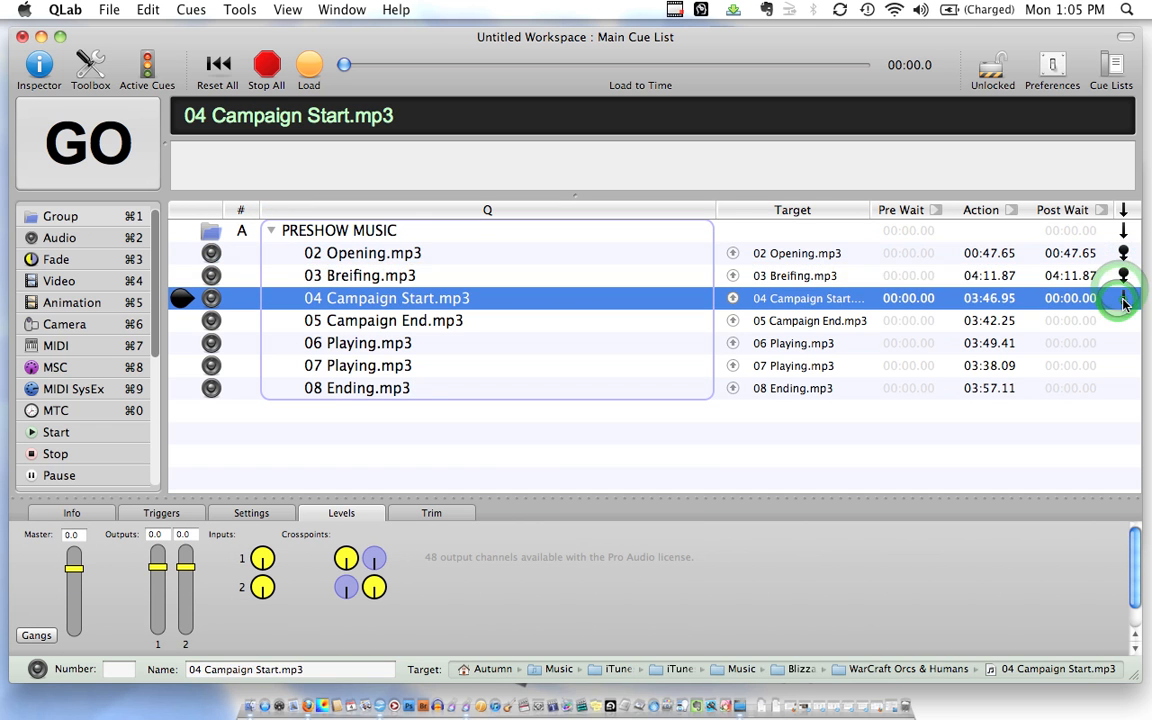
click(1124, 320)
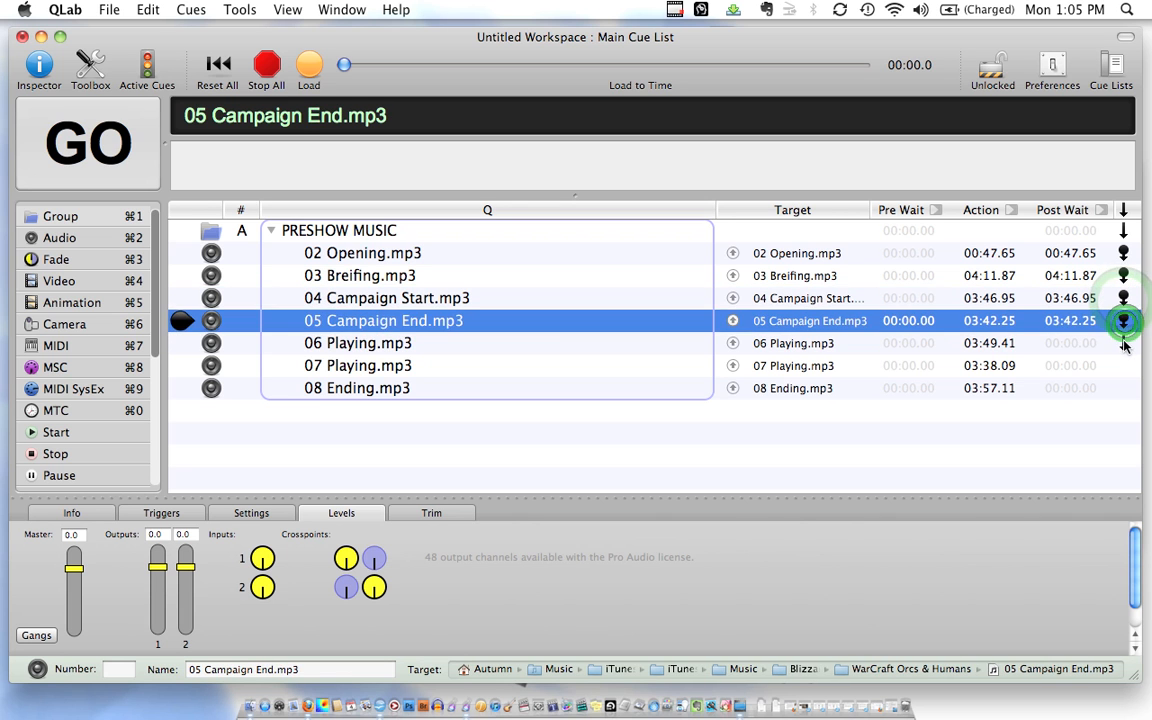
click(1124, 343)
click(1124, 365)
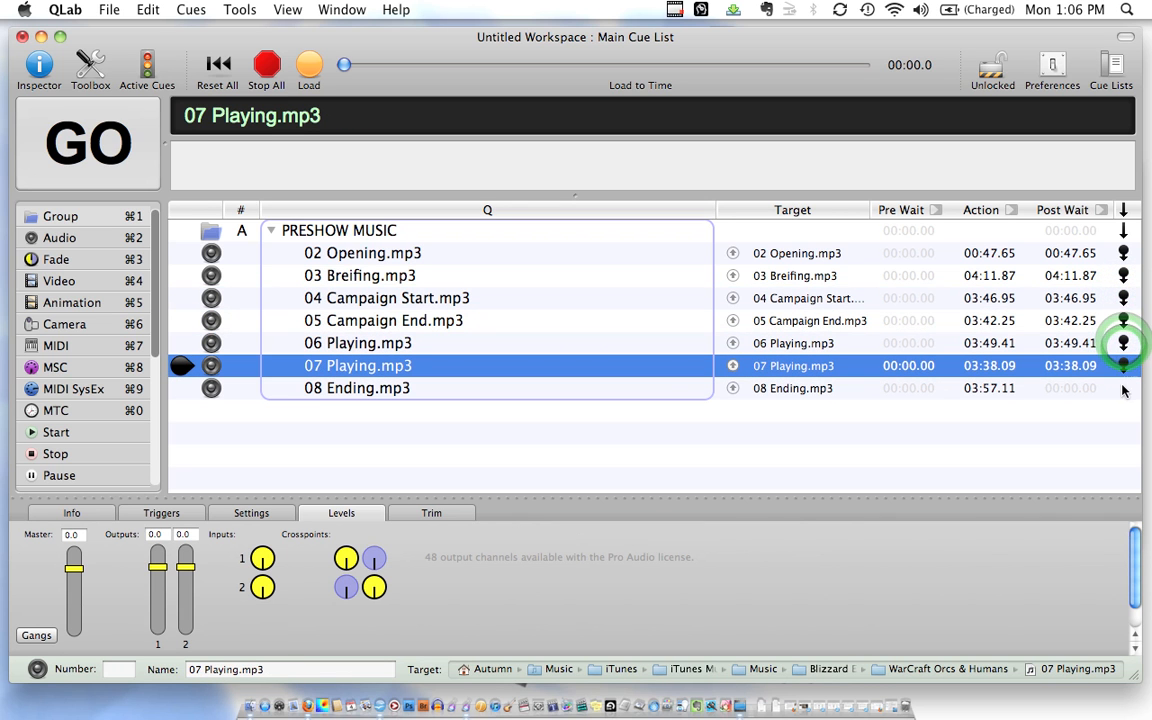
click(435, 418)
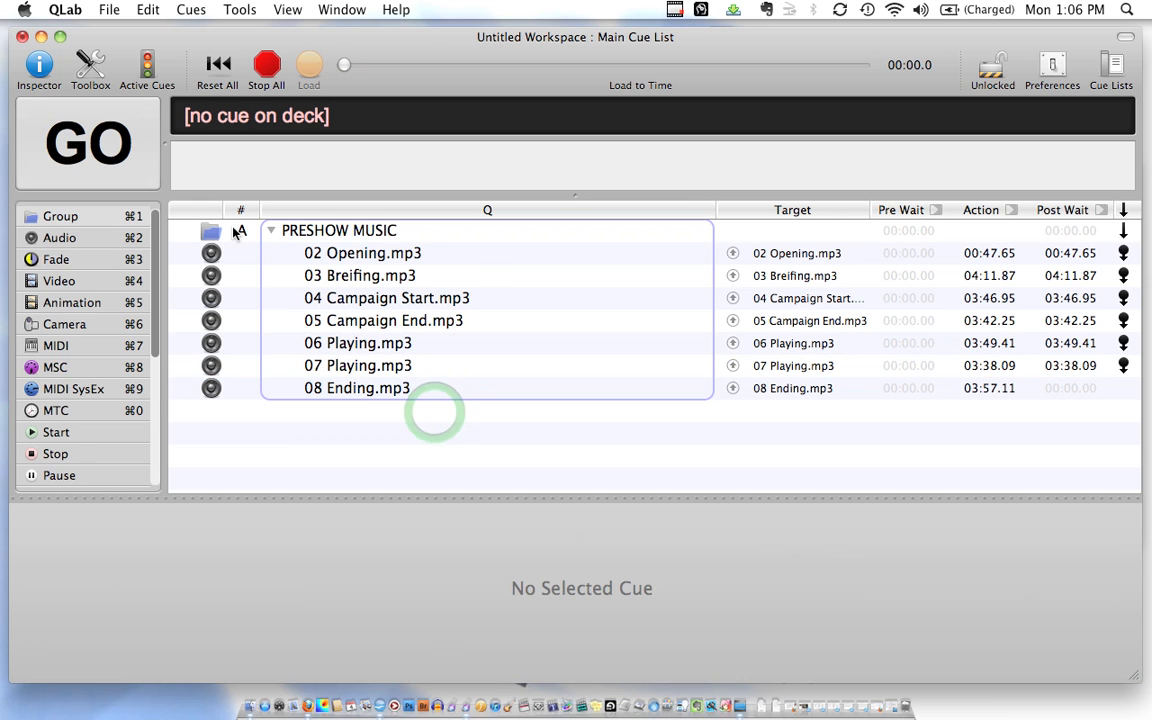
click(378, 296)
key(Down)
key(Down)
key(Up)
key(Up)
key(Up)
key(Up)
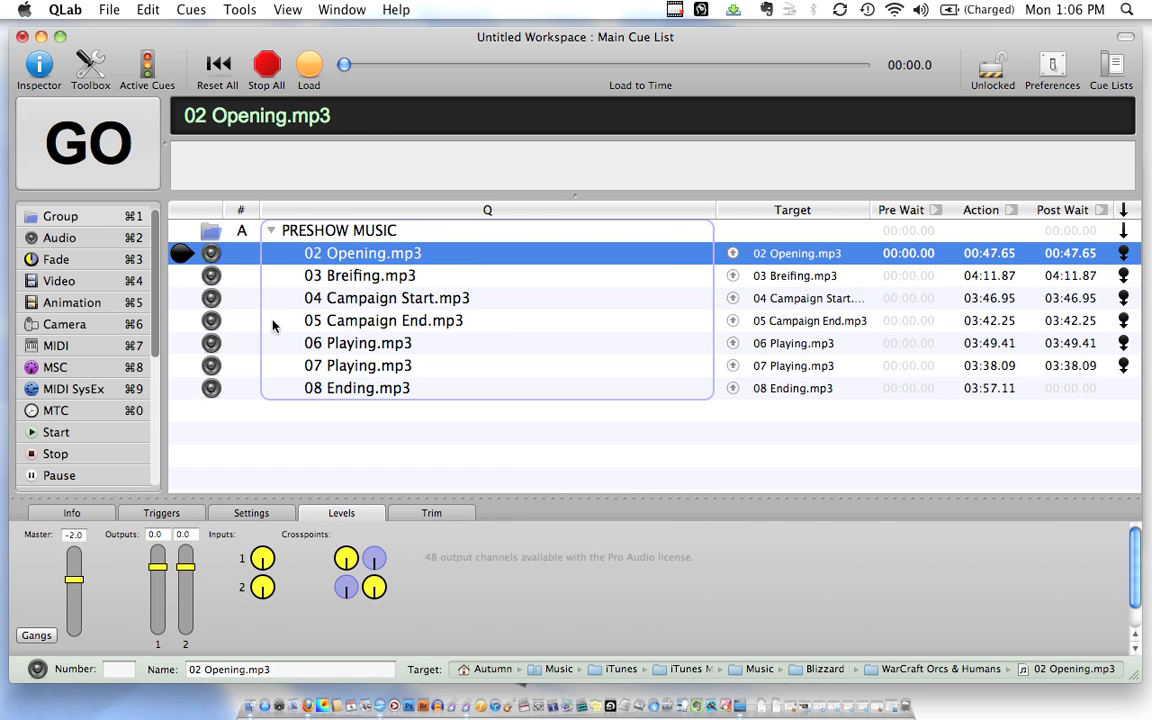
Step: Add a fade cue below the PRESHOW MUSIC group and set its cue number to A2
click(71, 262)
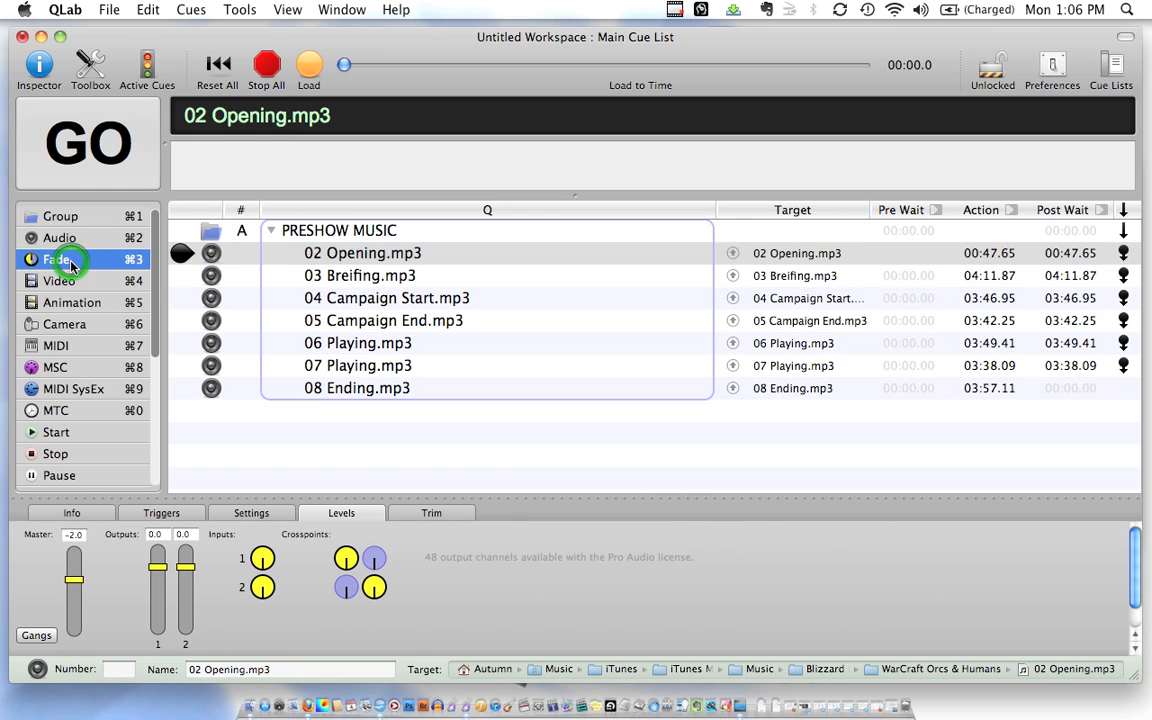
drag(305, 280, 252, 419)
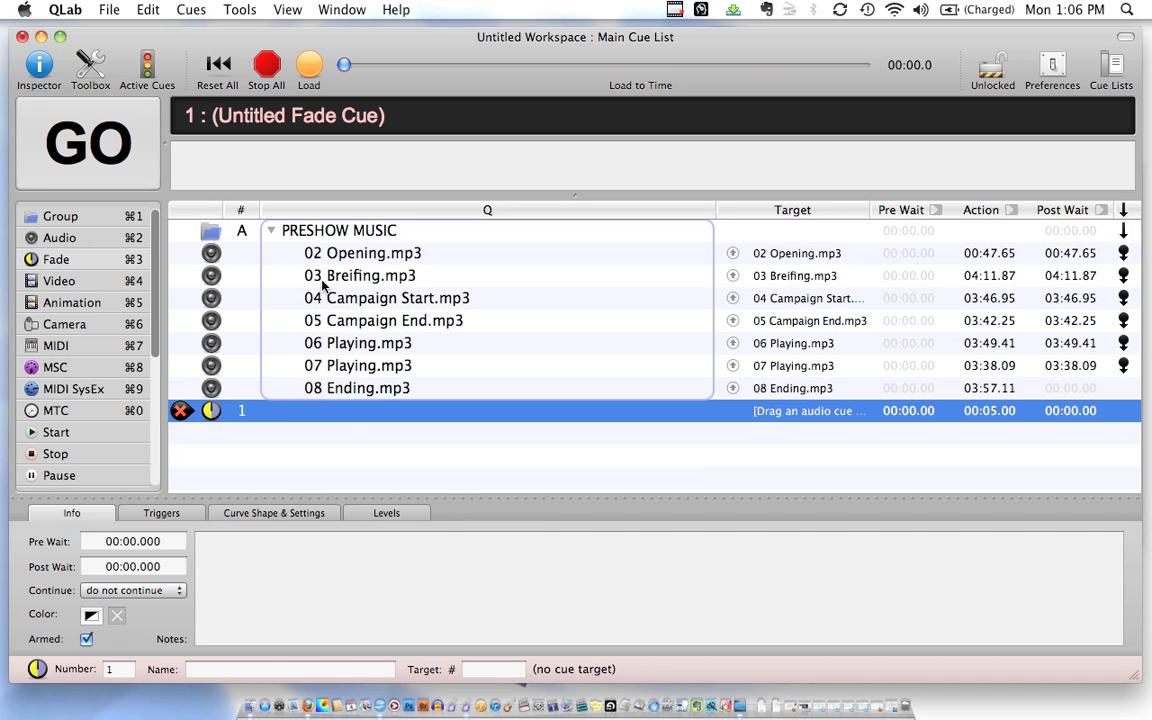
double_click(242, 411)
text(A2)
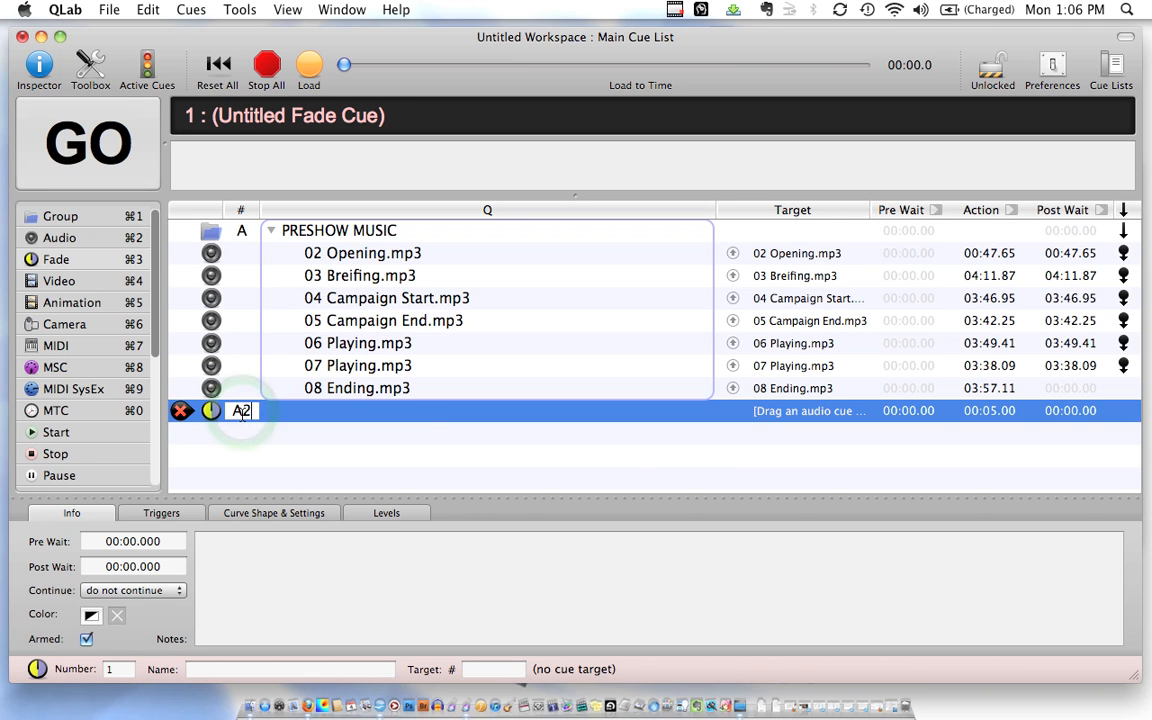
key(Return)
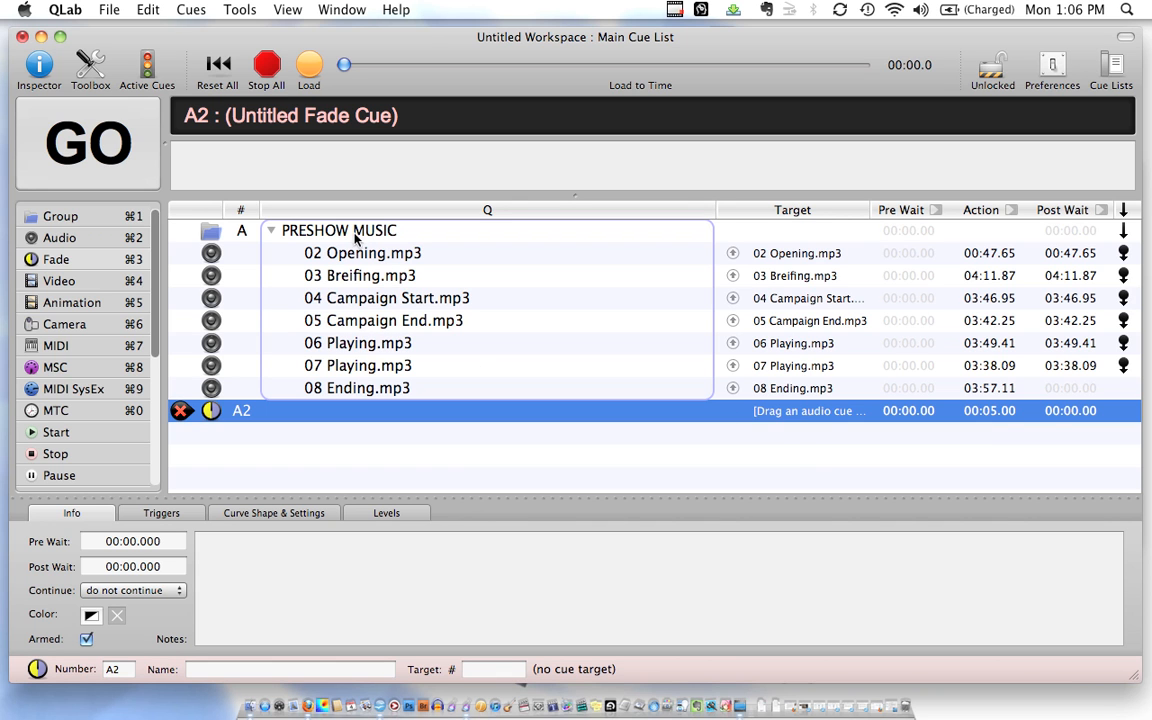
Step: Assign the PRESHOW MUSIC group as the target of fade cue A2
click(372, 319)
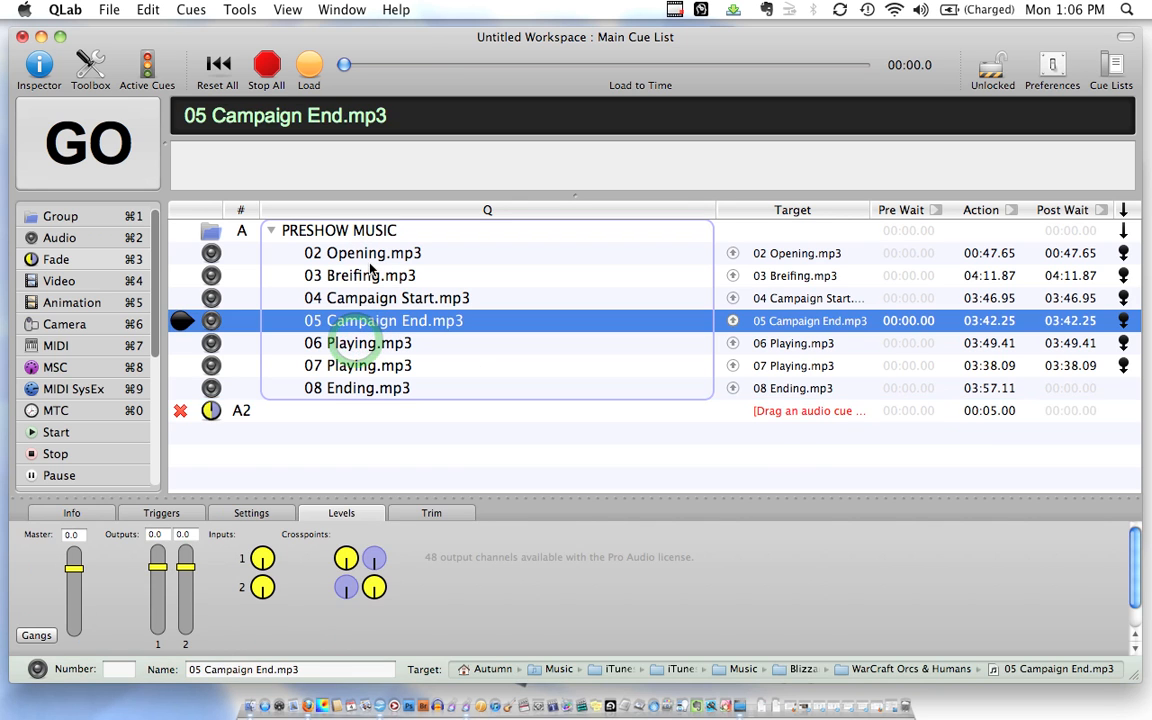
click(354, 234)
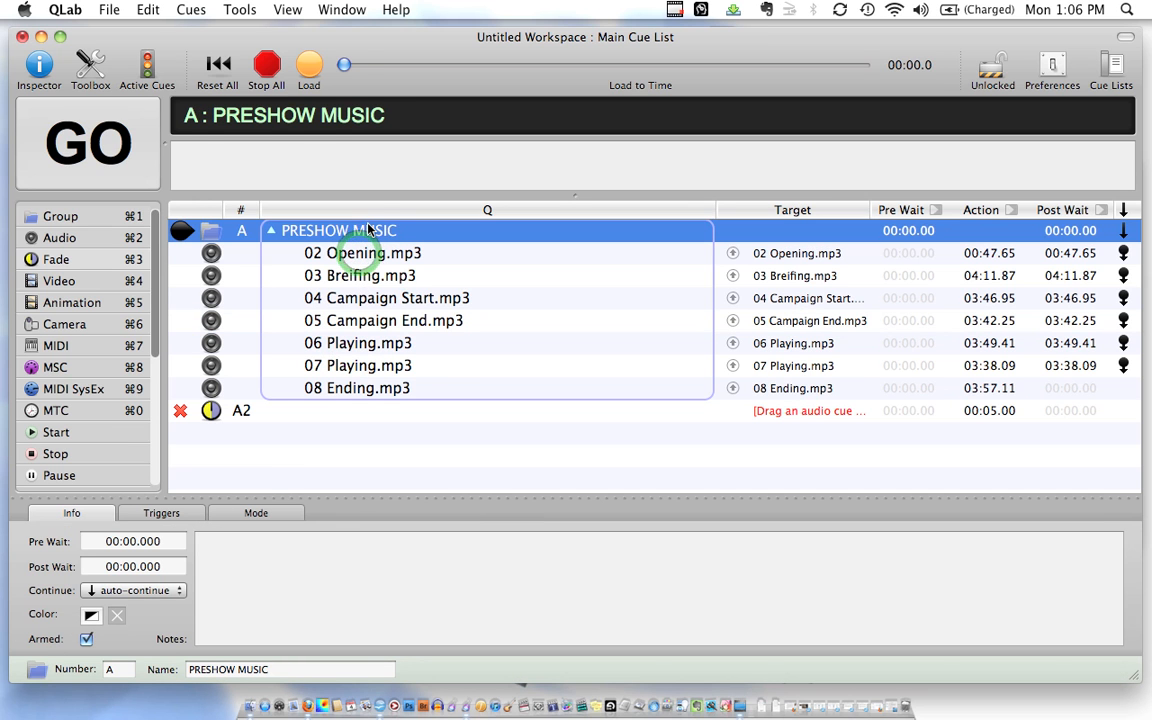
drag(362, 281, 326, 410)
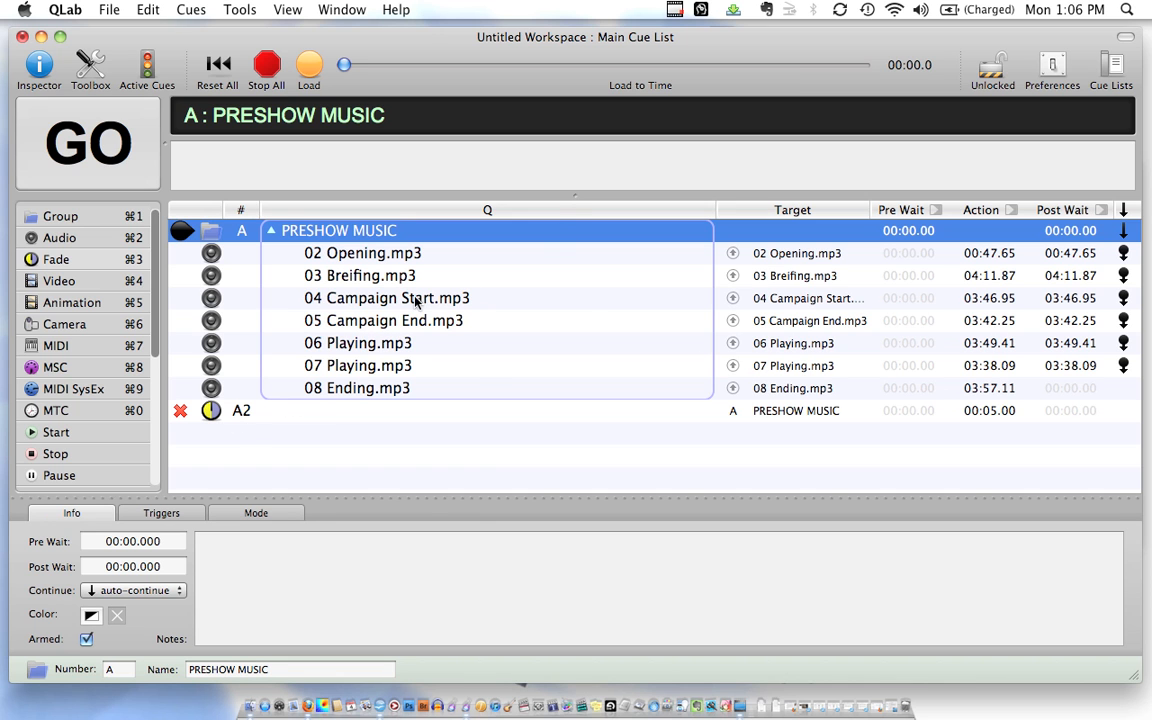
Step: Bend fade cue A2's fade-down curve so it drops steeply near the end, and have it stop the target when done
click(272, 411)
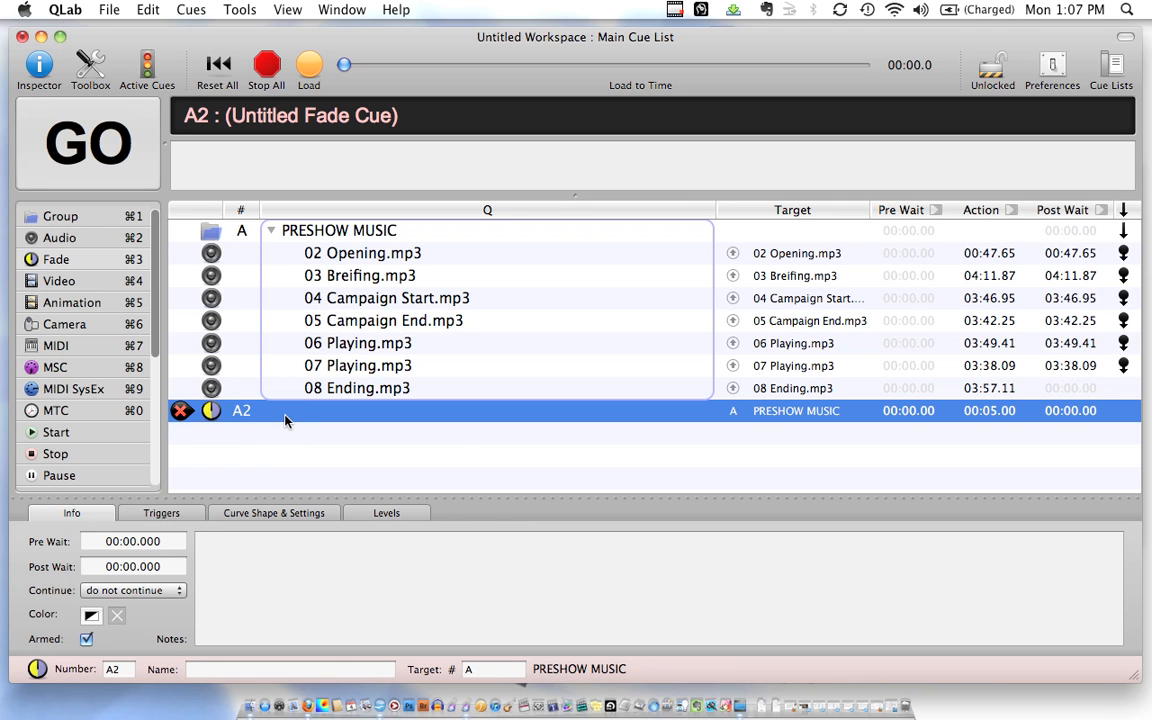
mouse_move(285, 420)
mouse_move(372, 417)
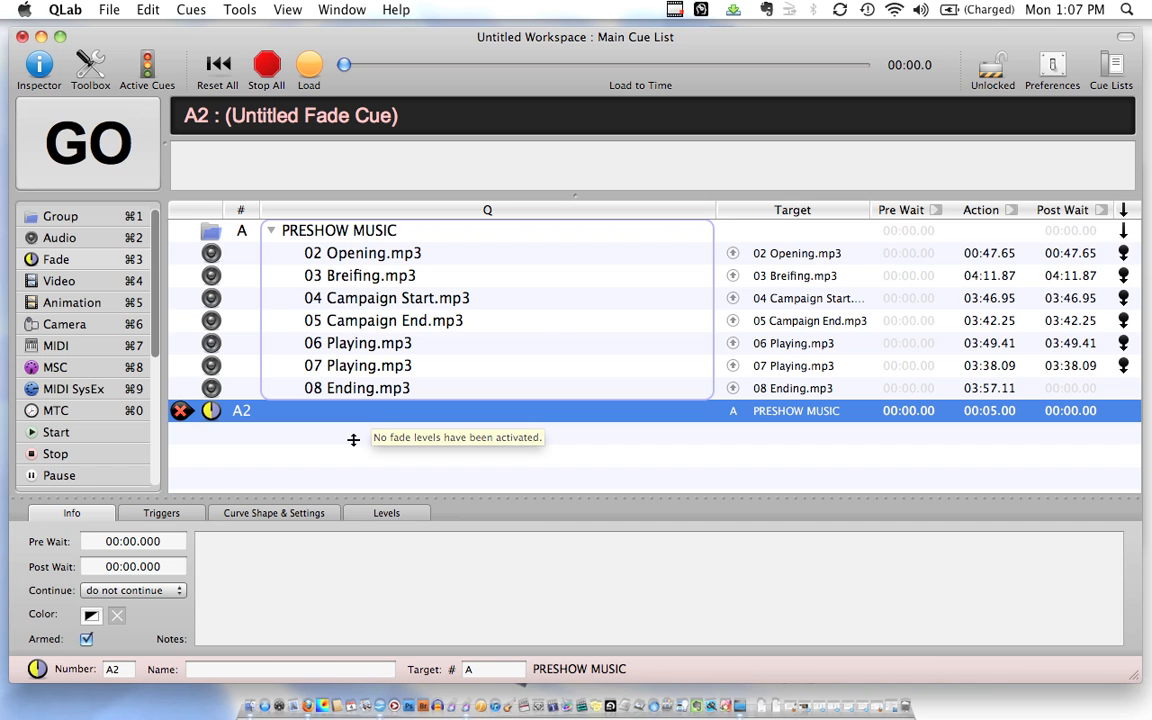
click(250, 515)
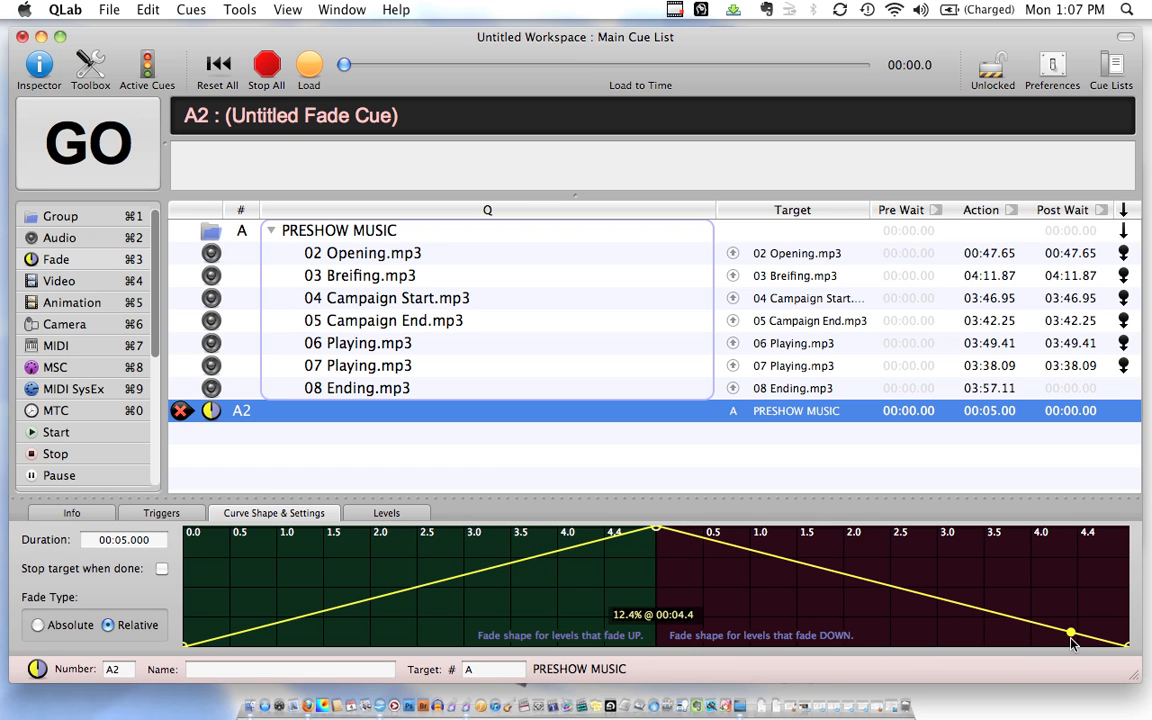
drag(904, 594, 1126, 491)
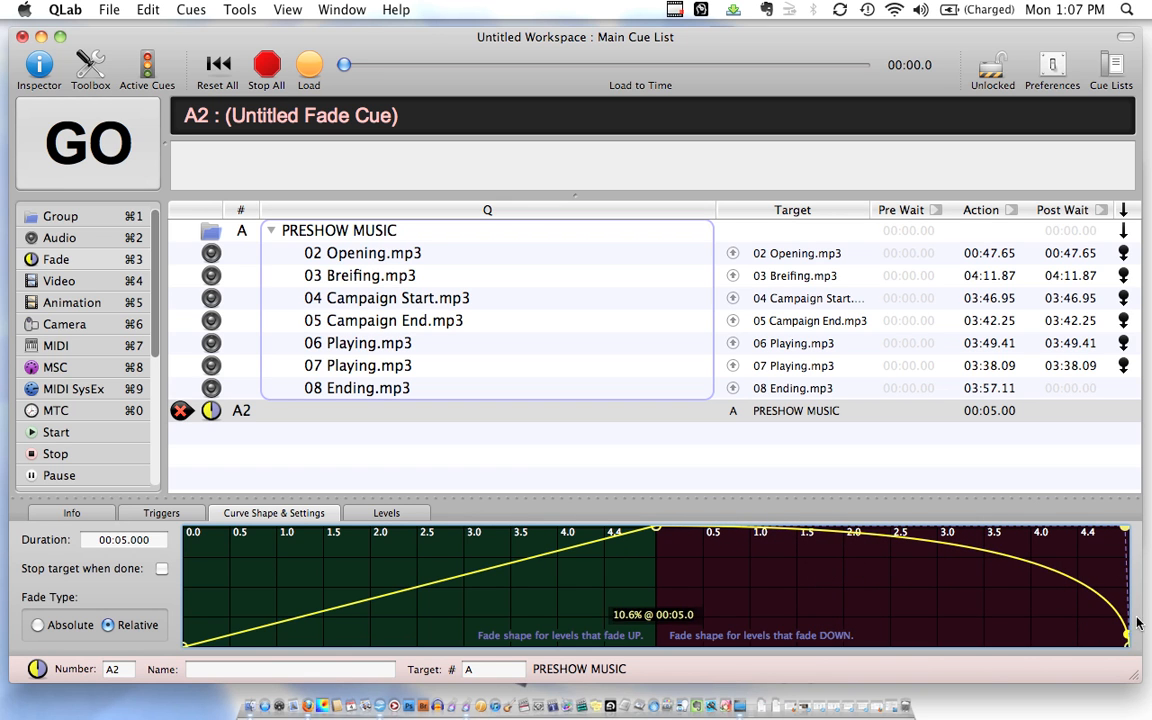
click(162, 569)
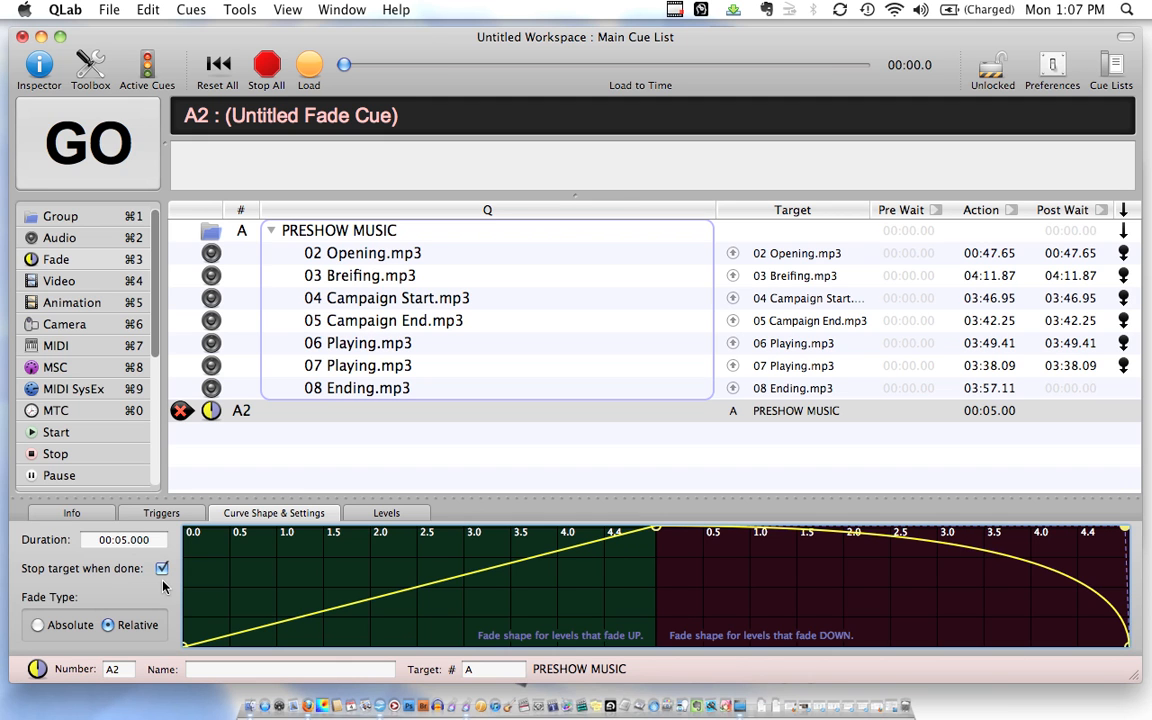
Step: Activate the master level of fade cue A2 and set it to -INF
click(352, 511)
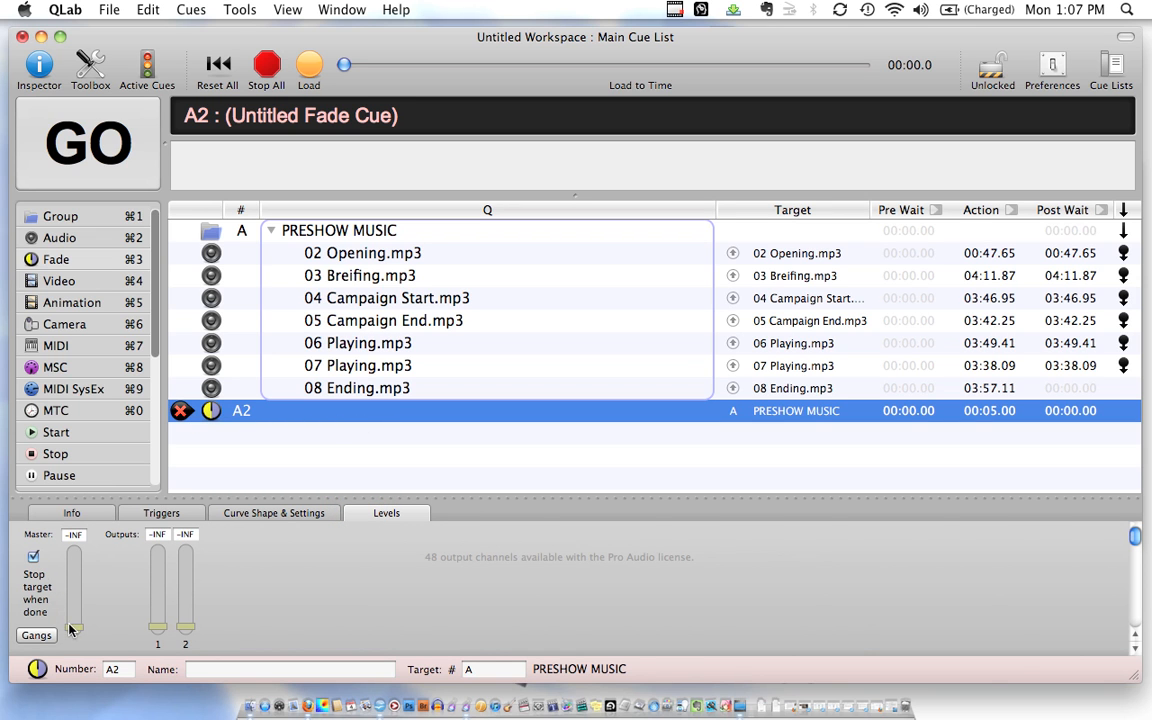
drag(70, 630, 77, 543)
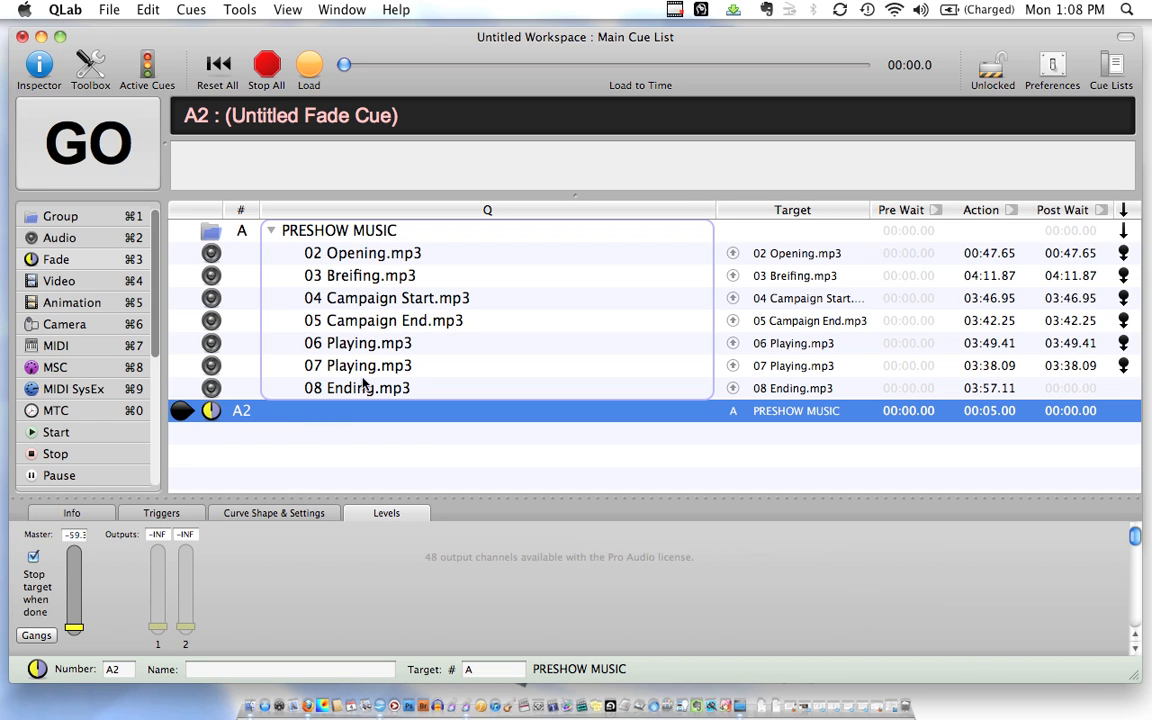
click(340, 258)
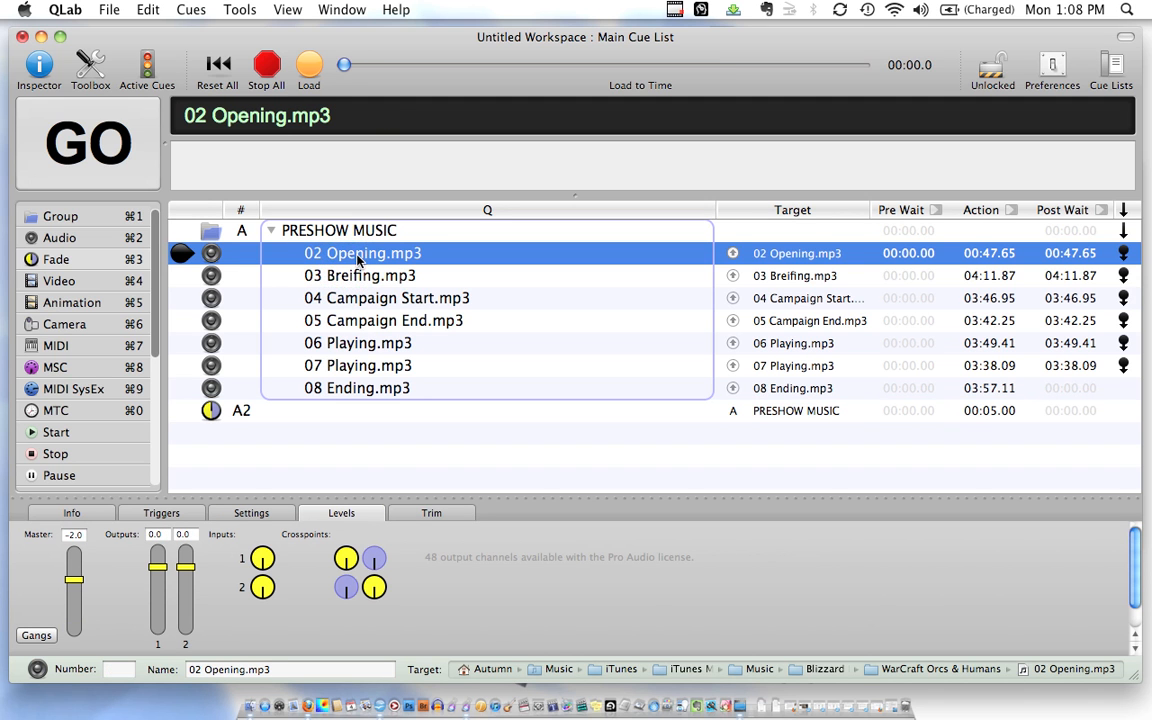
key(Down)
key(Up)
click(270, 405)
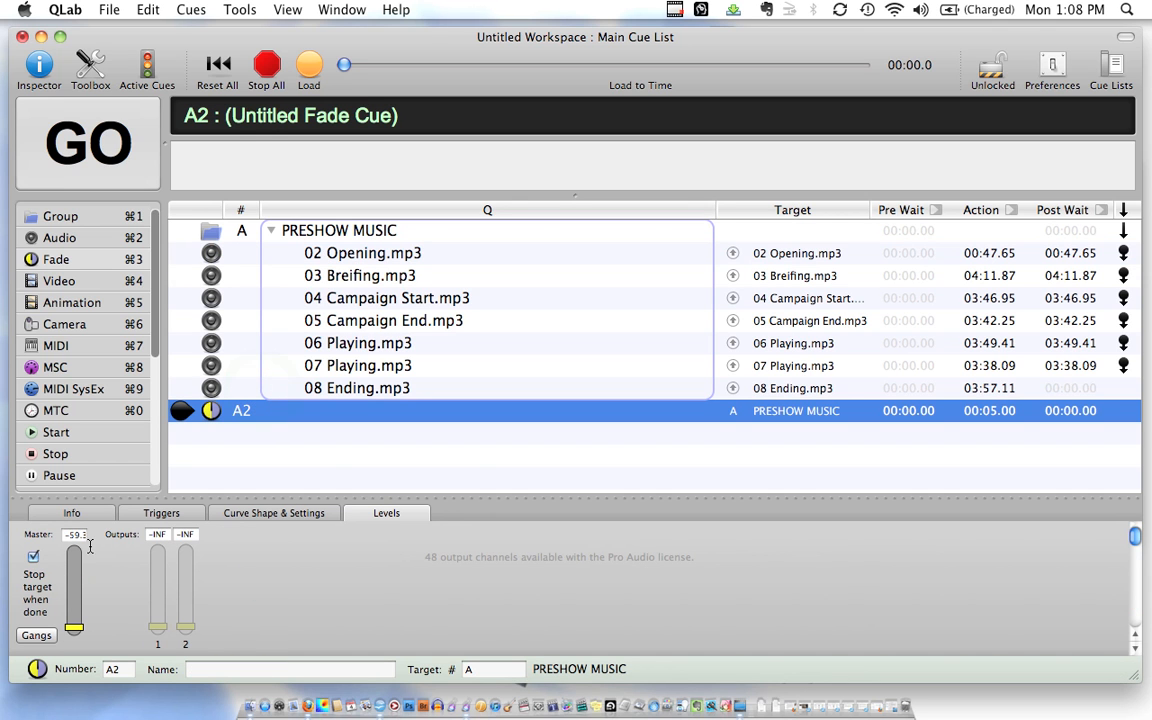
click(76, 536)
click(72, 628)
drag(72, 632, 72, 638)
Step: Name the fade cue A2 FadeOUT Preshow Music
double_click(305, 412)
text(FadeOUT )
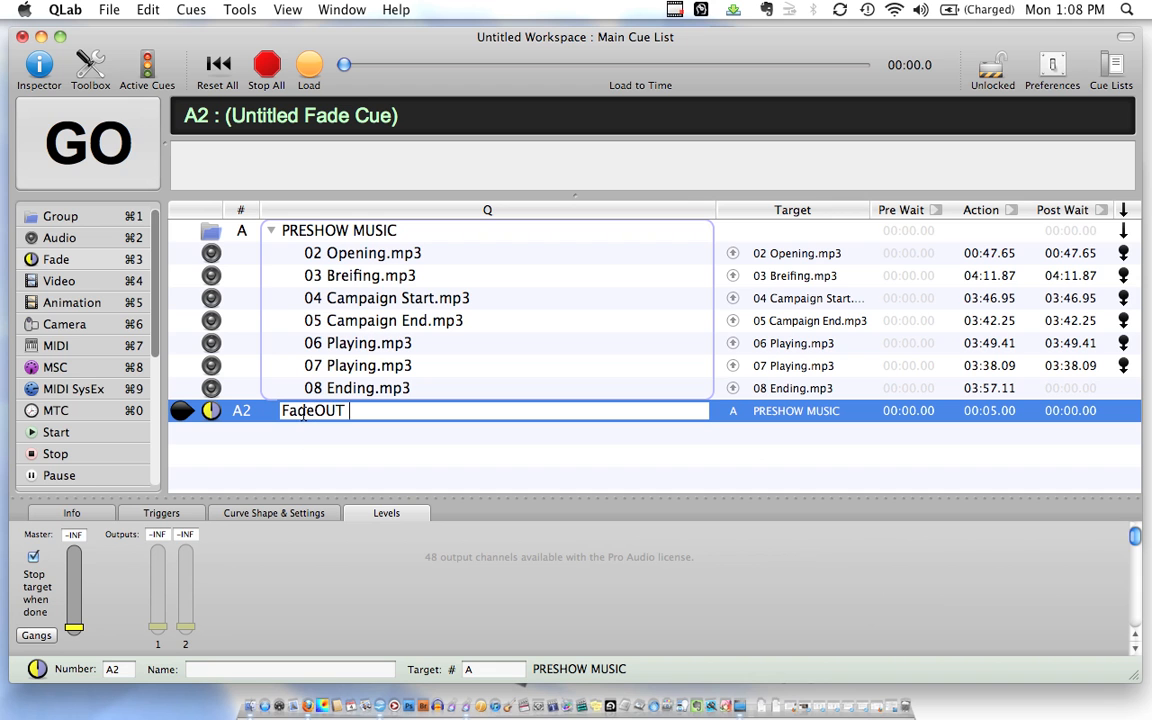
text(Preshow Music)
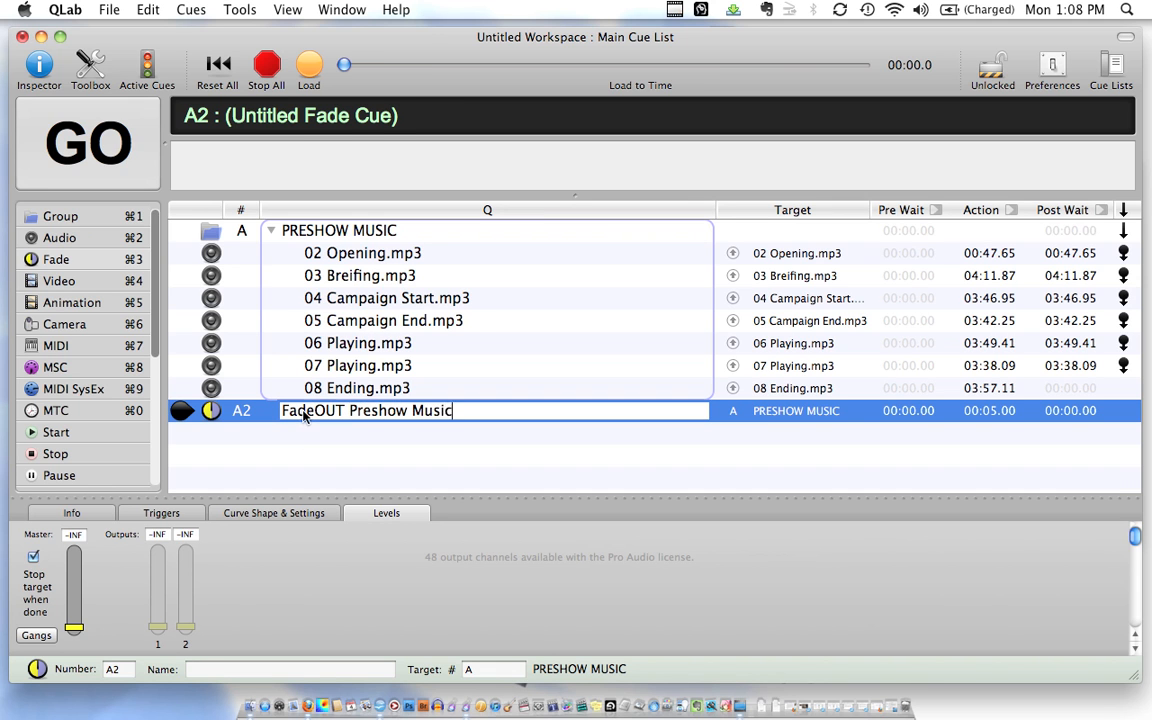
key(Return)
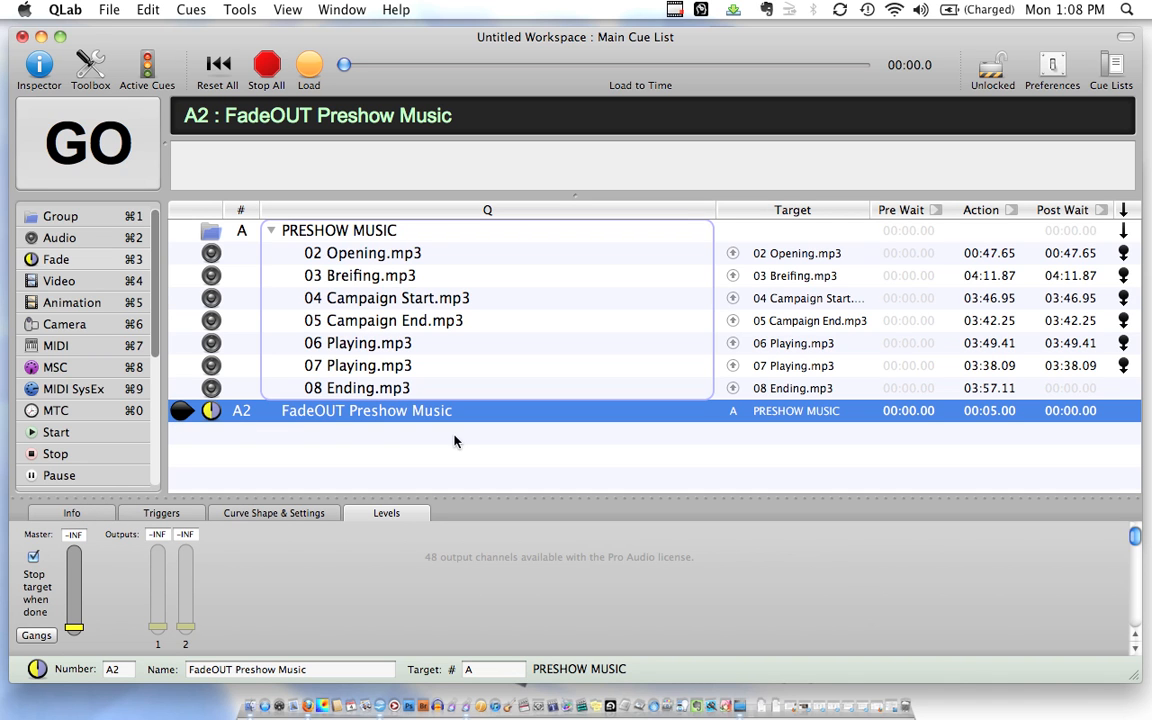
Step: Set the FadeOUT Preshow Music cue's duration to 10 seconds and check its curve, trigger and general settings
double_click(1000, 410)
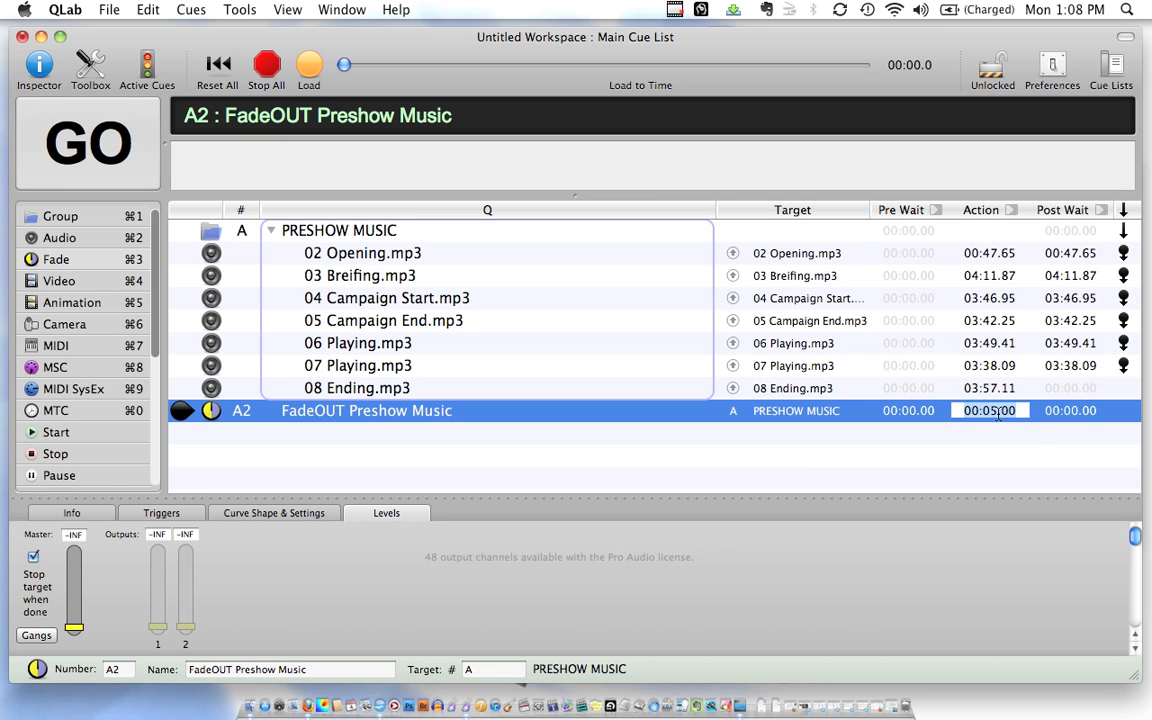
text(10)
key(Return)
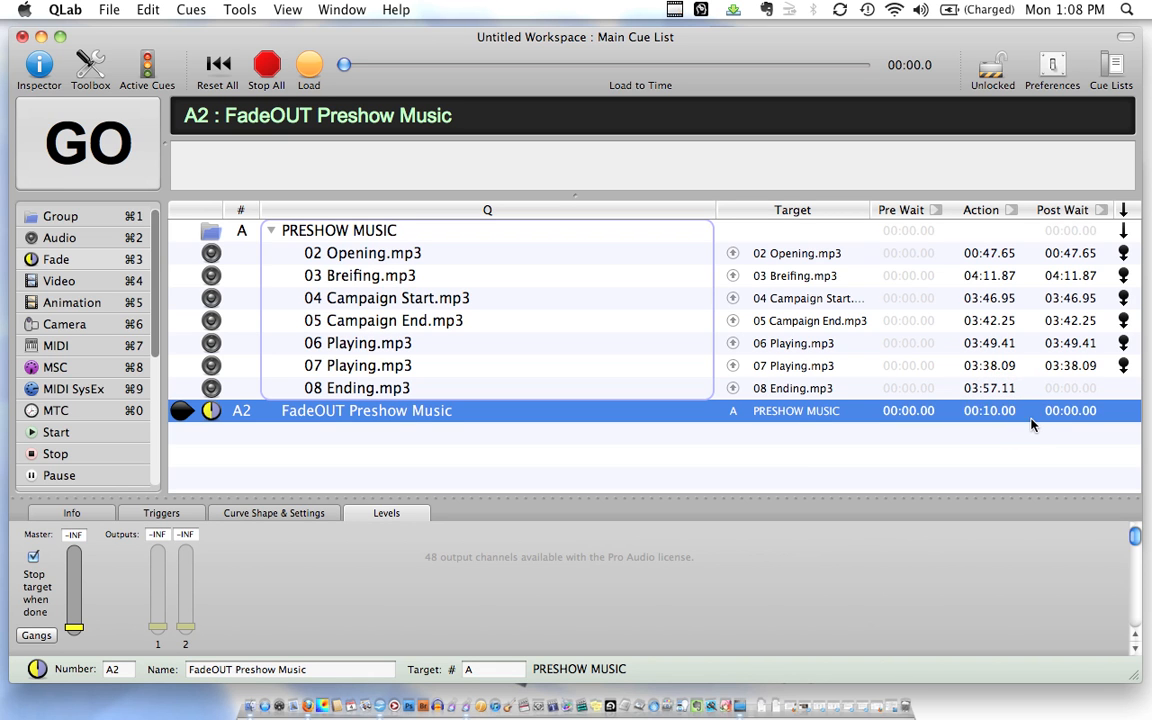
click(244, 513)
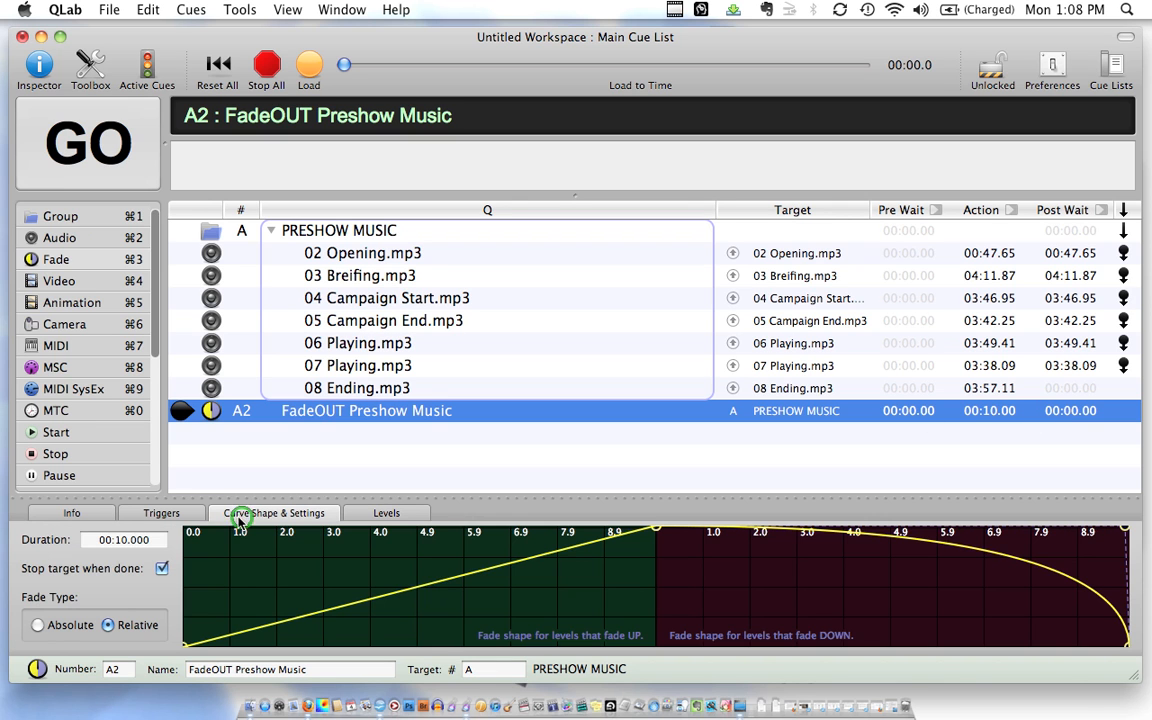
click(156, 513)
click(87, 517)
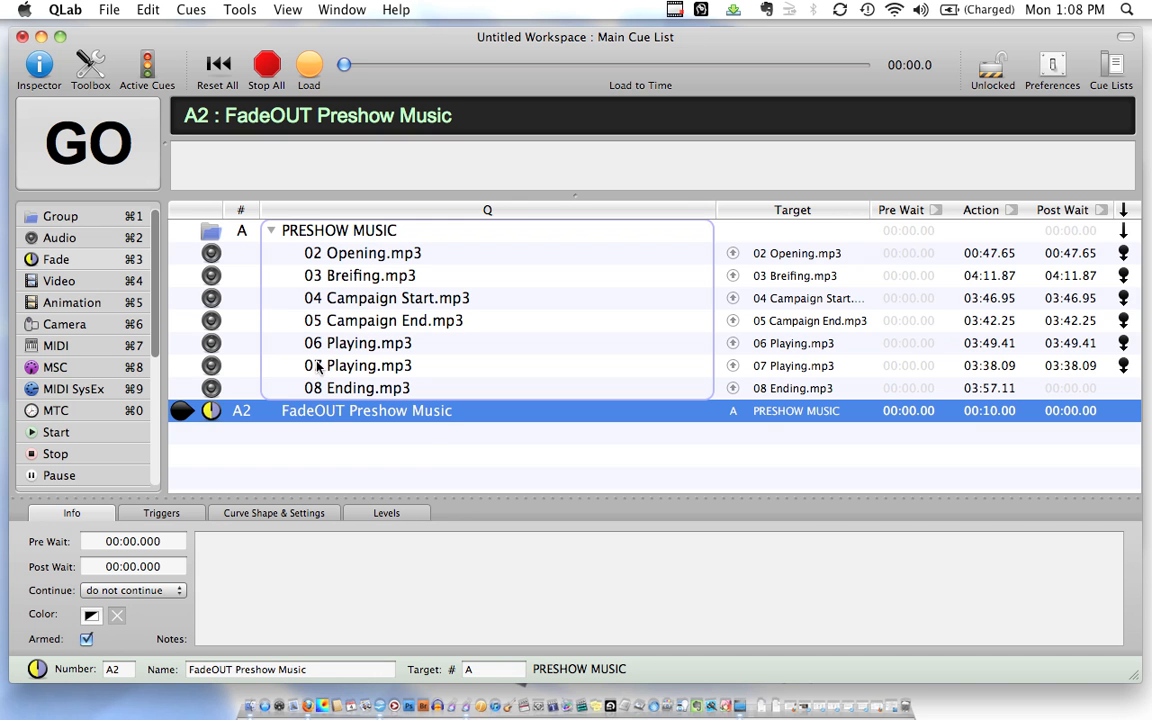
Step: Collapse the PRESHOW MUSIC group, run it as a playback test, and stop all playback
click(298, 232)
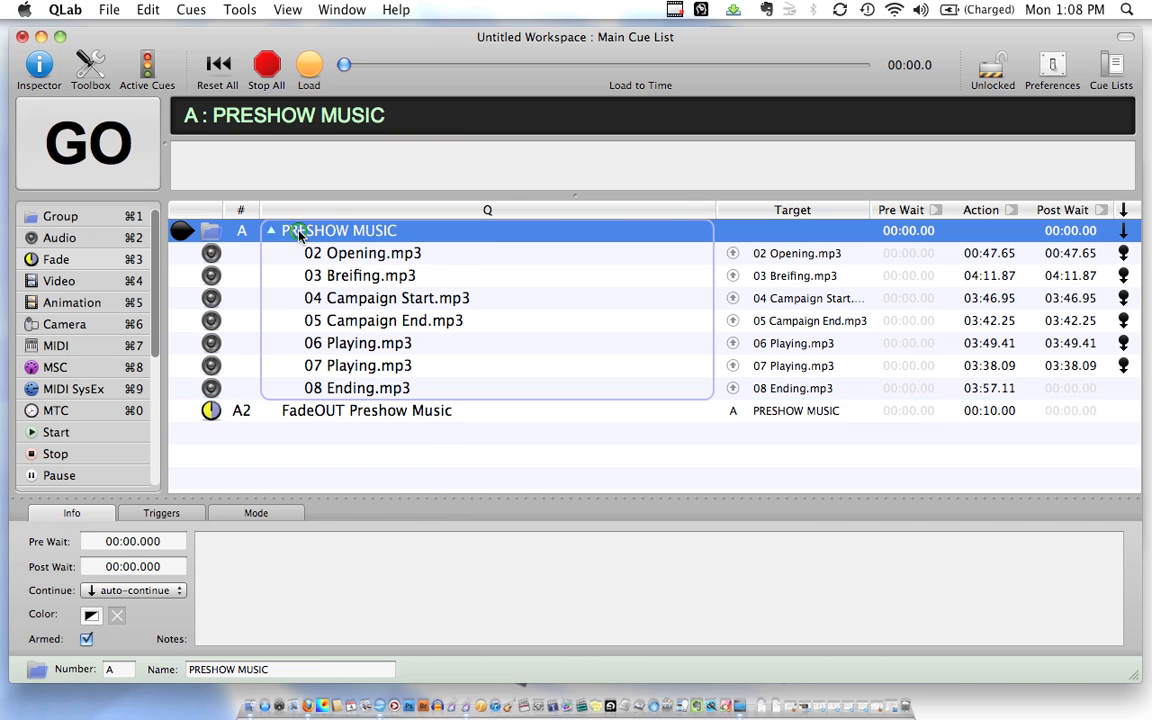
click(270, 230)
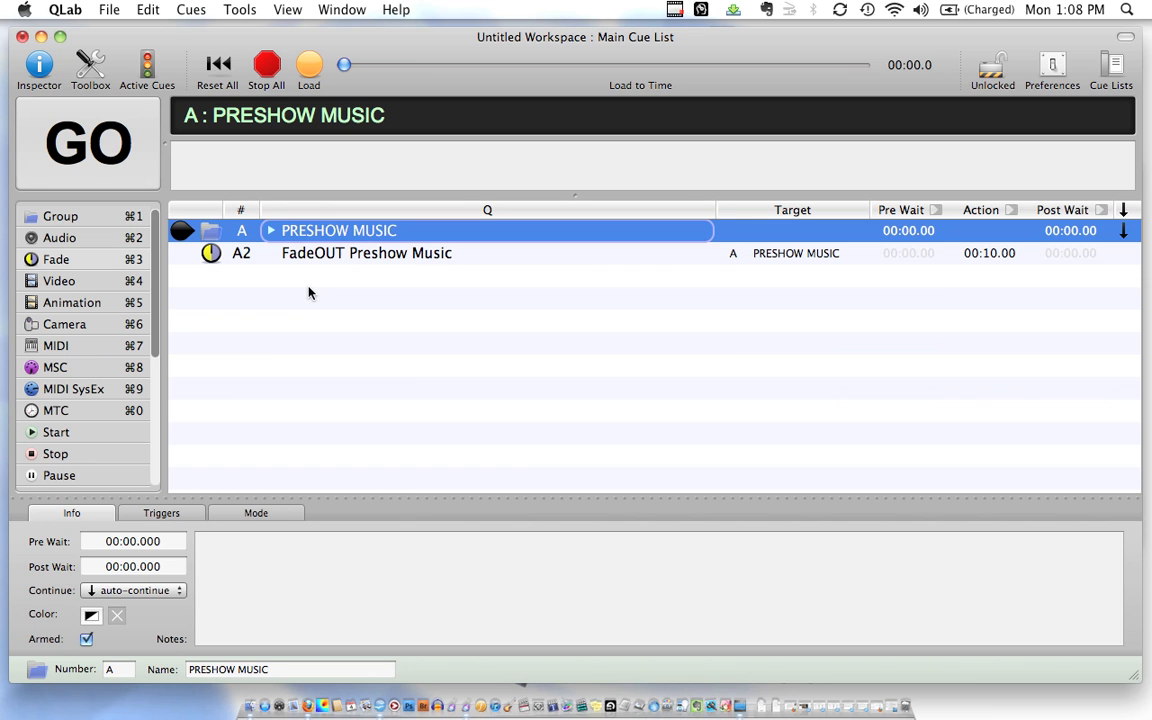
click(80, 165)
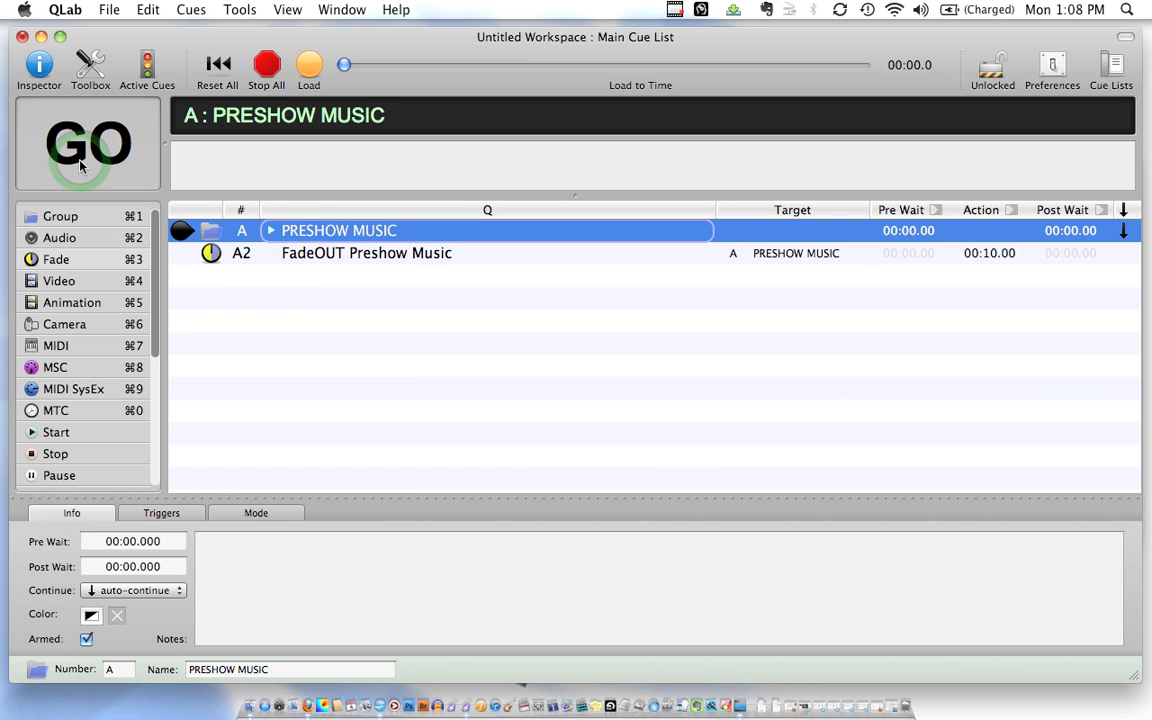
click(80, 165)
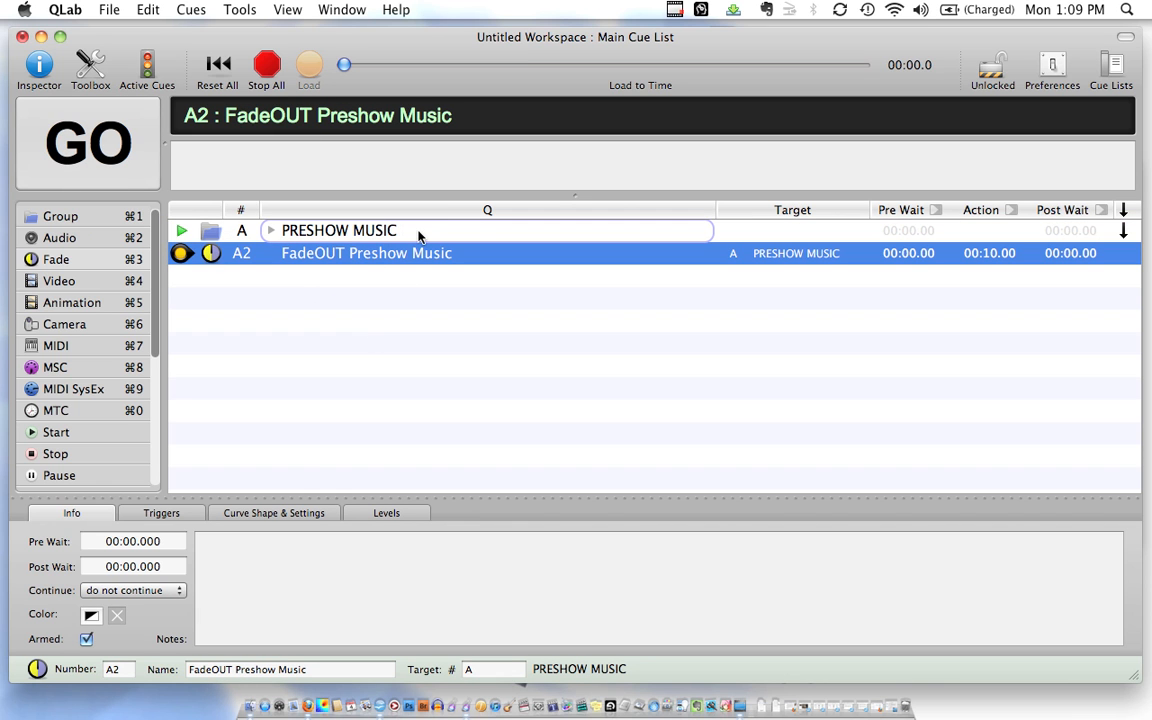
key(Escape)
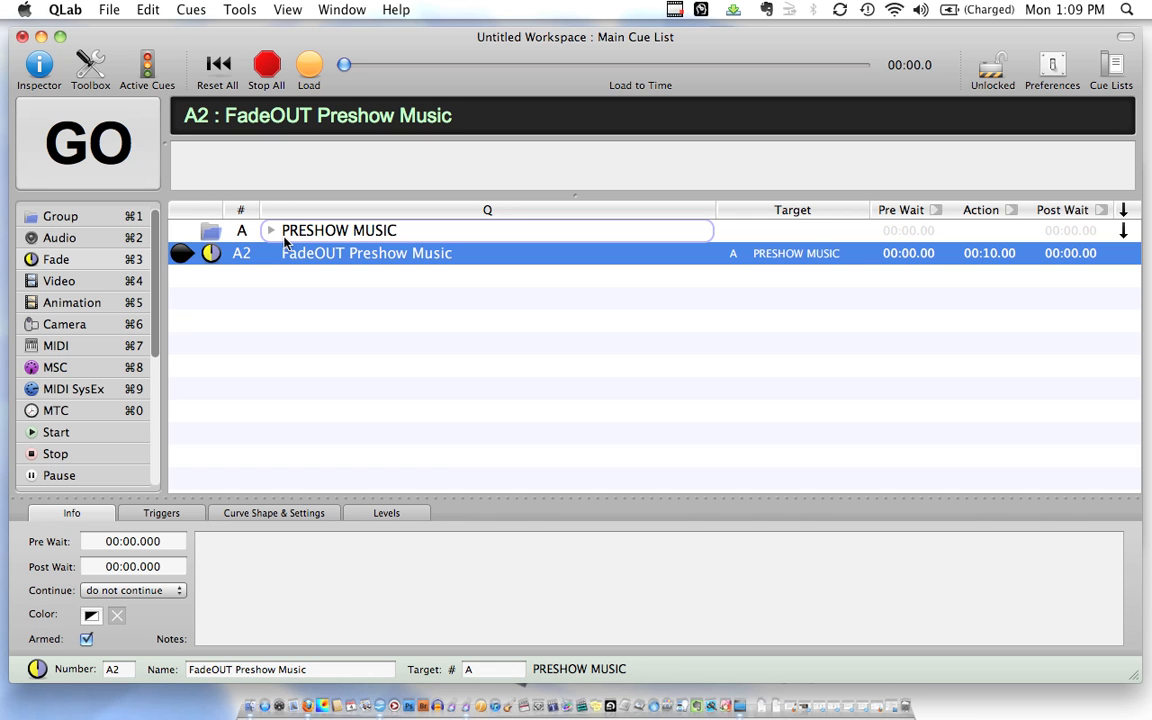
Step: Load the PRESHOW MUSIC group, review its expanded cues and the fade cue, and leave the collapsed group on standby
click(216, 231)
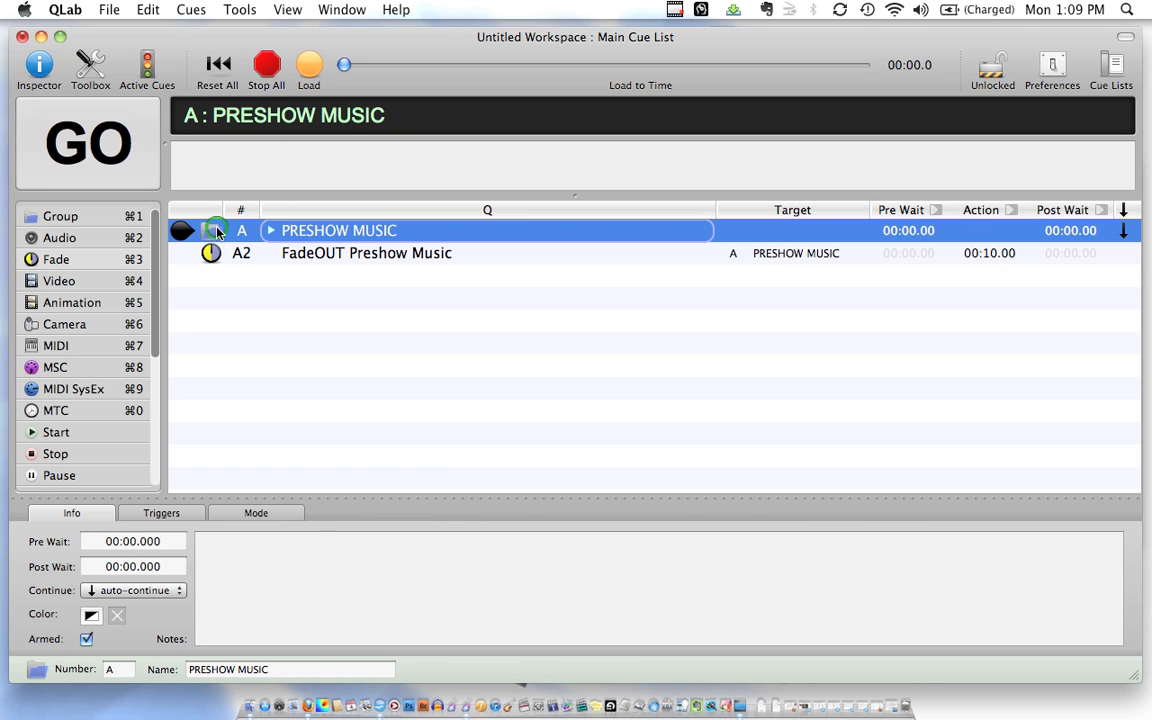
click(312, 67)
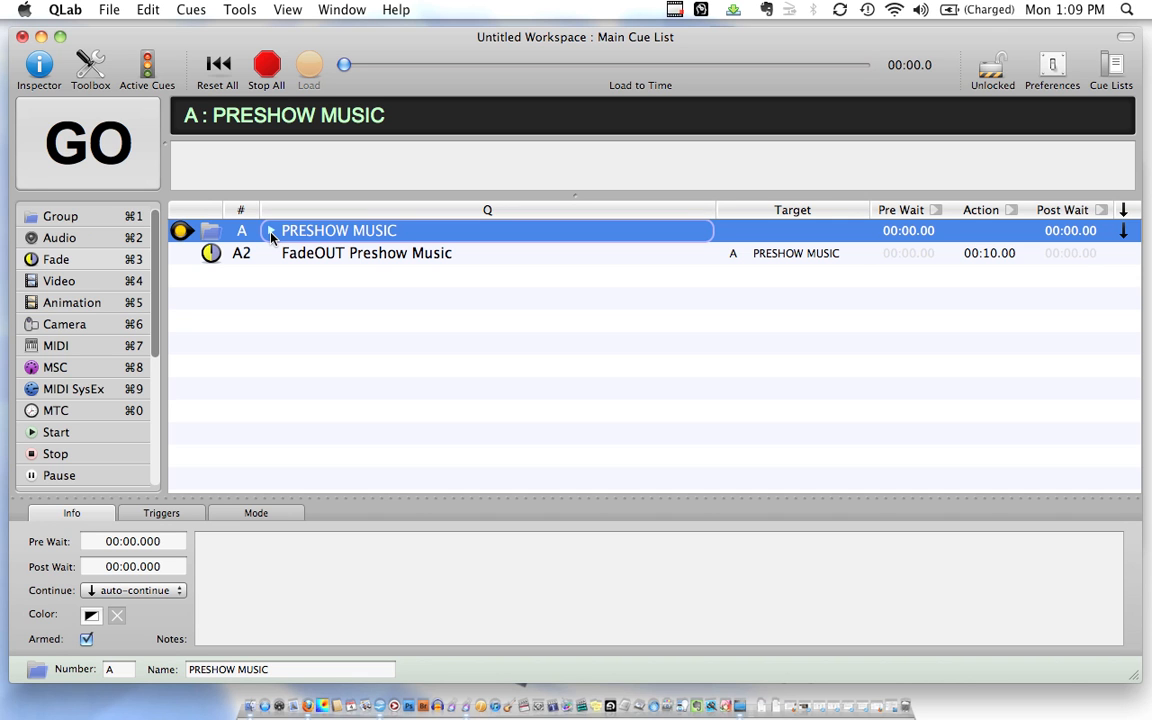
click(271, 233)
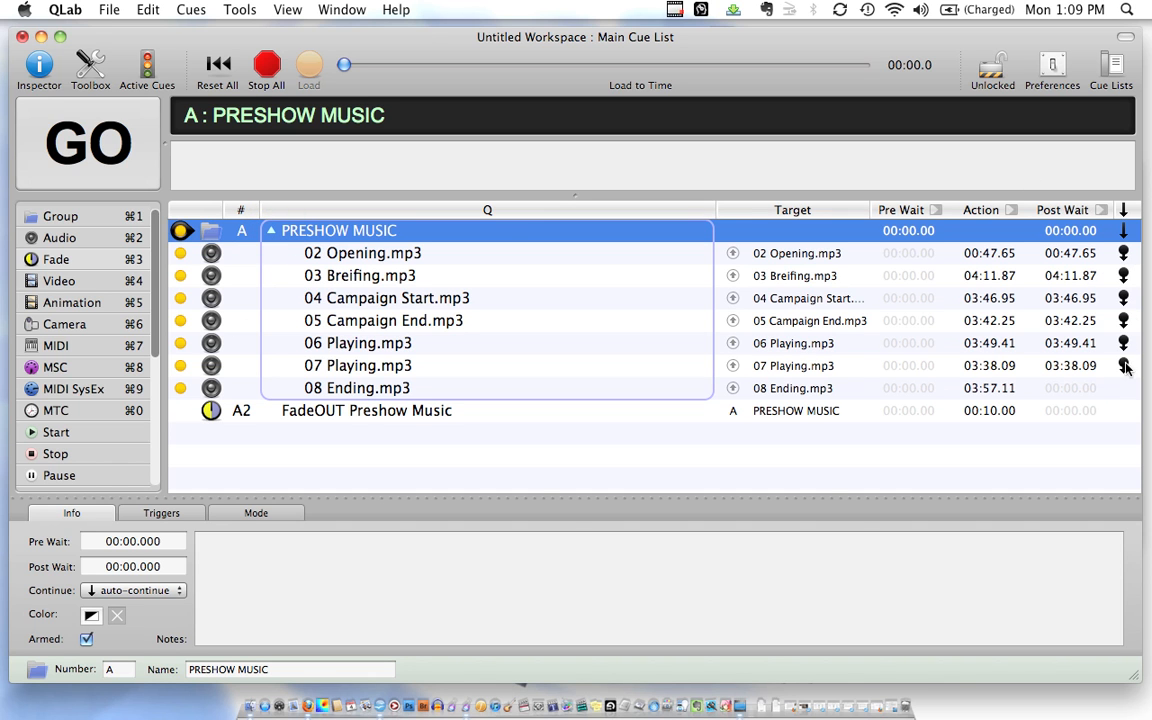
click(424, 416)
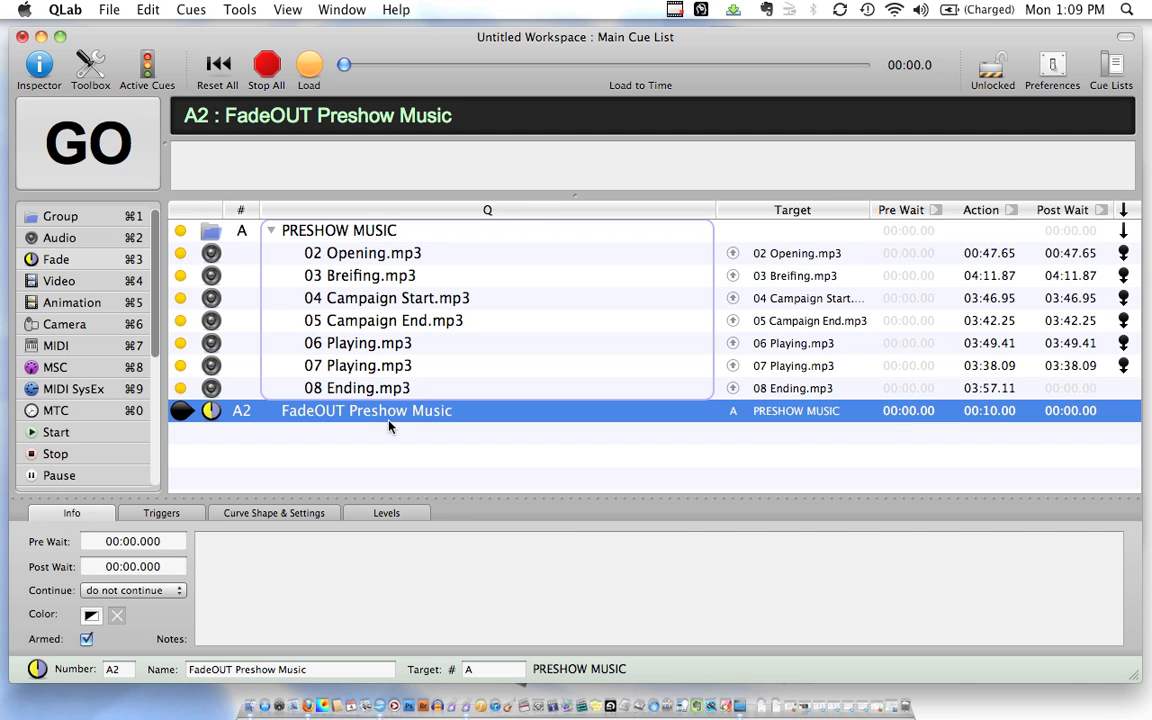
click(269, 231)
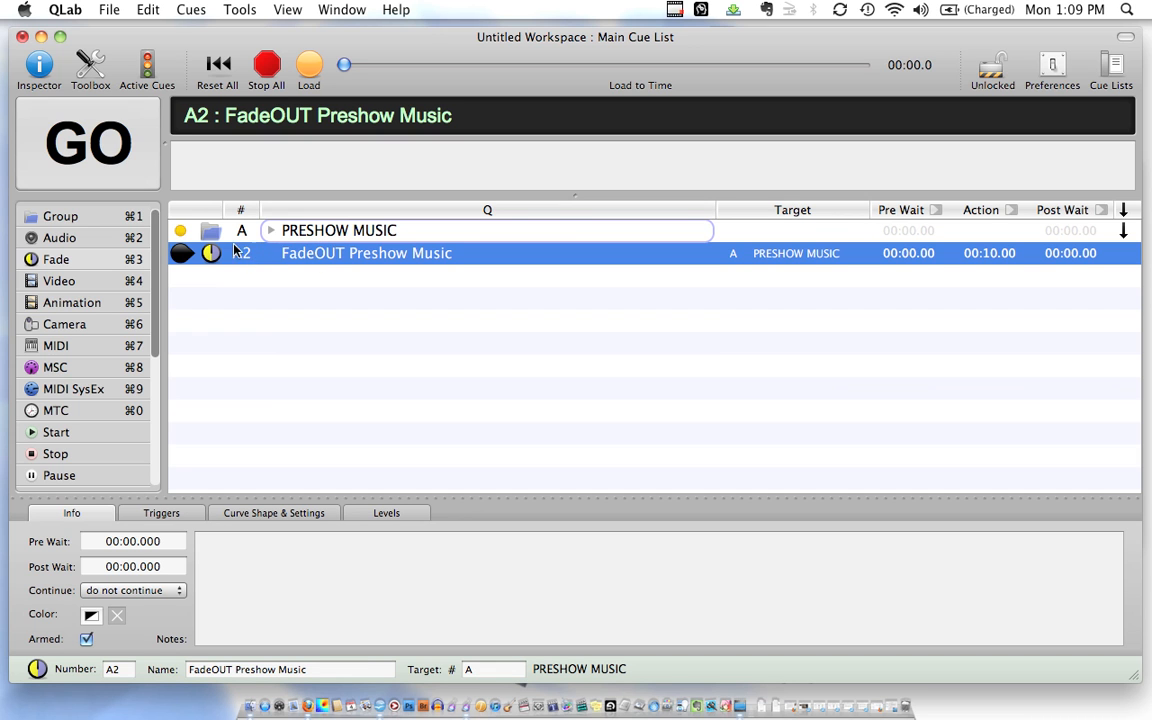
key(Up)
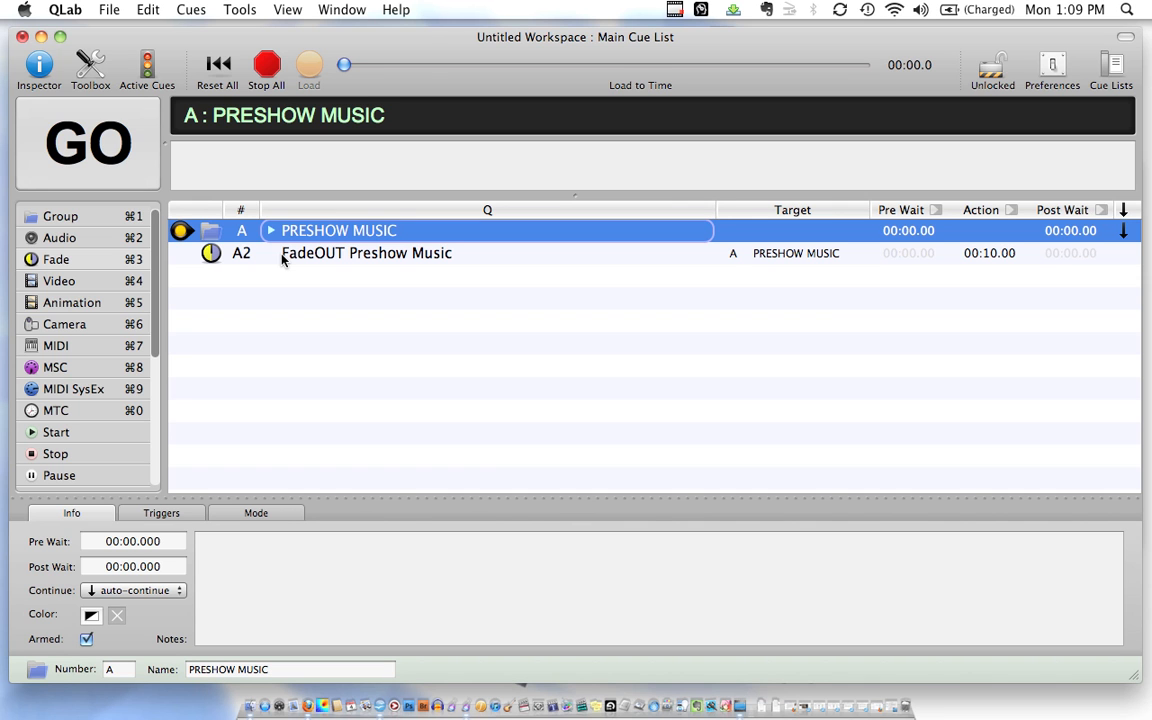
Step: Test the fade-out by running the PRESHOW MUSIC group and firing the FadeOUT Preshow Music cue while it plays
click(94, 163)
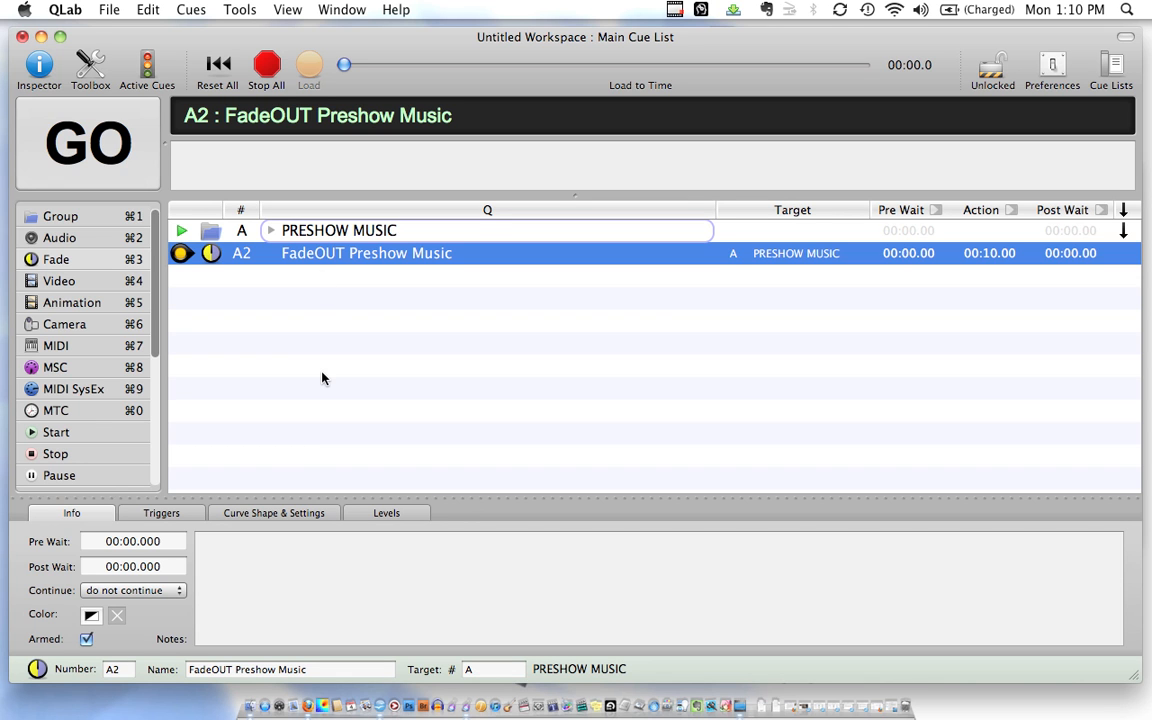
click(78, 138)
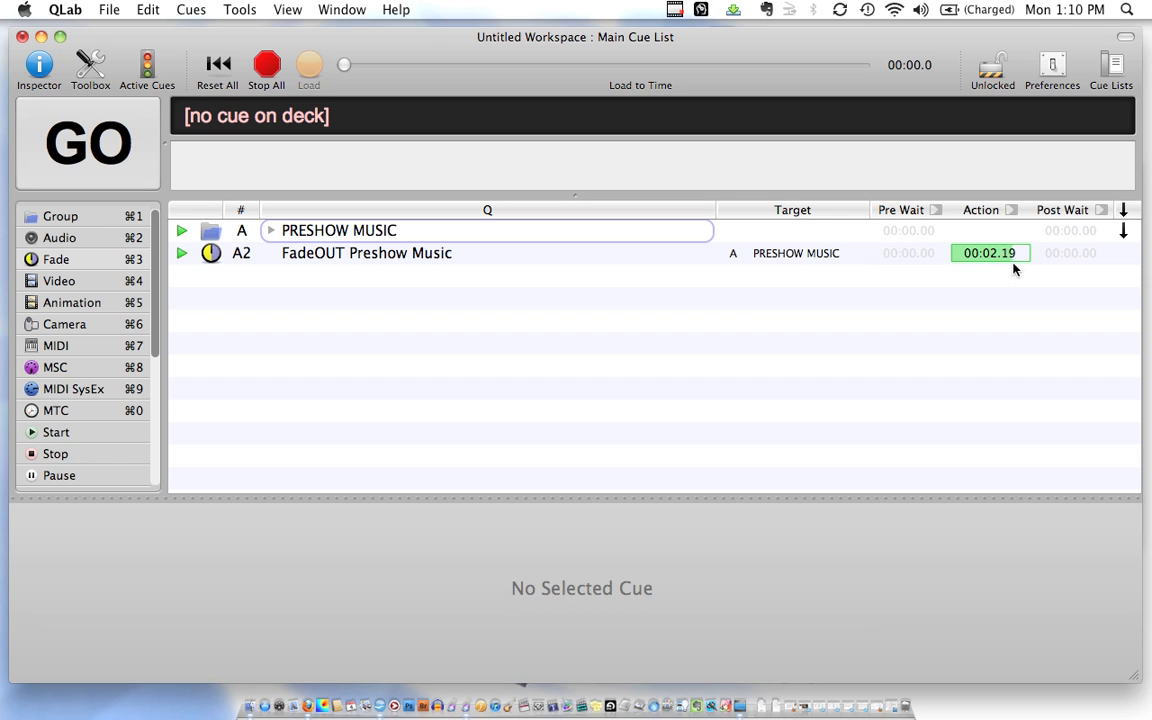
Step: Expand the PRESHOW MUSIC group, play it from 05 Campaign End.mp3, and run the FadeOUT Preshow Music cue on it
click(270, 231)
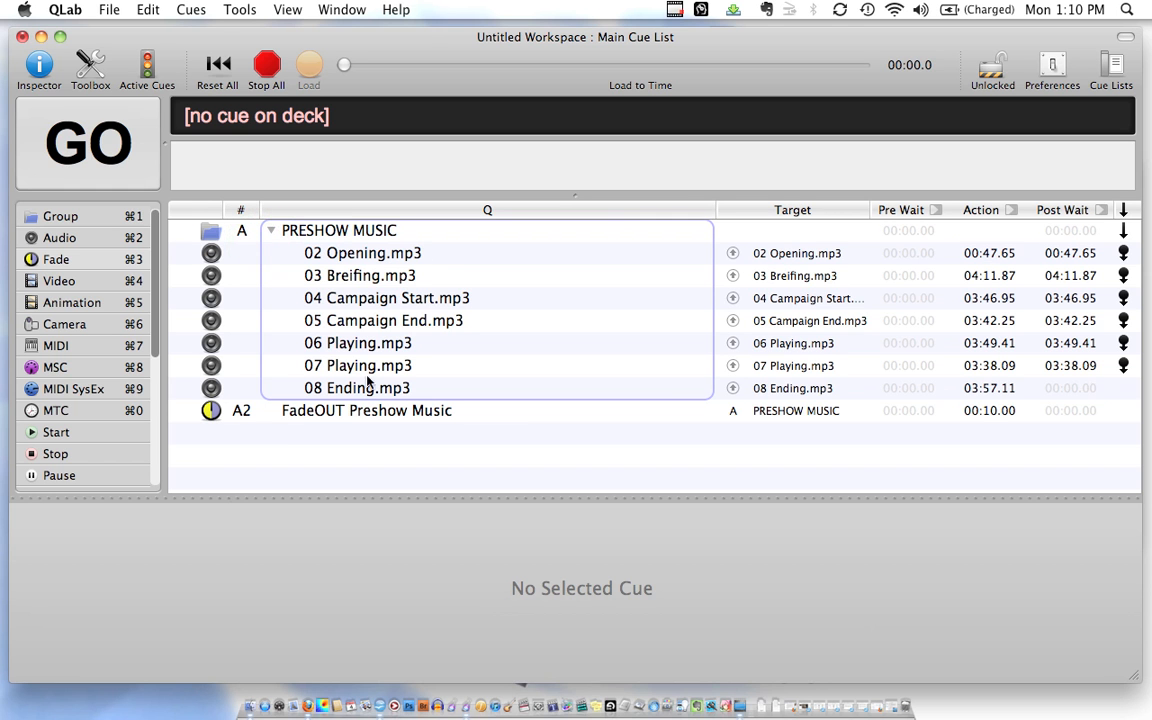
click(378, 321)
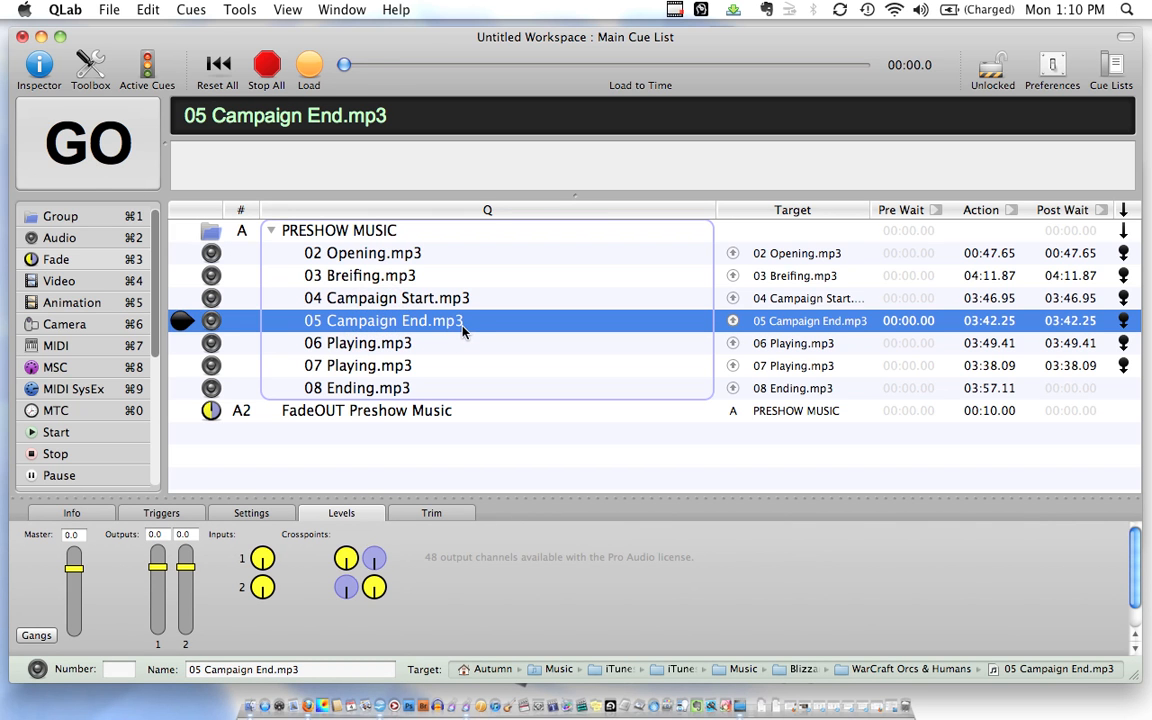
key(Up)
key(Up)
key(Down)
key(Down)
click(100, 164)
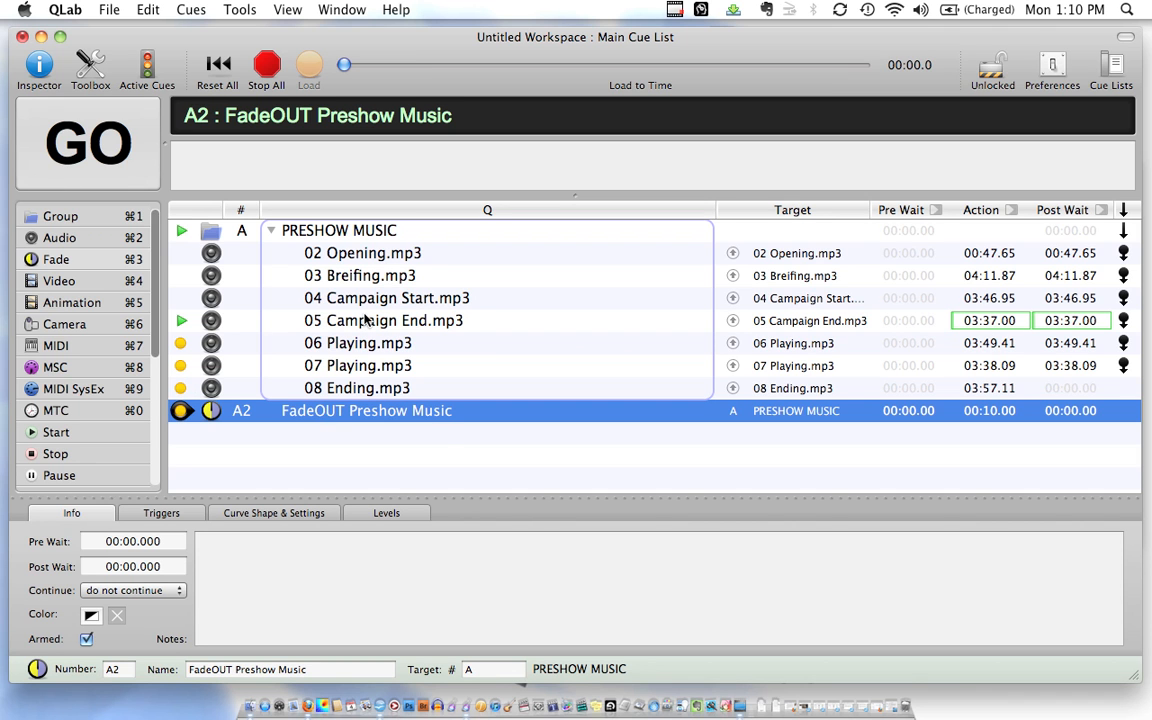
click(77, 168)
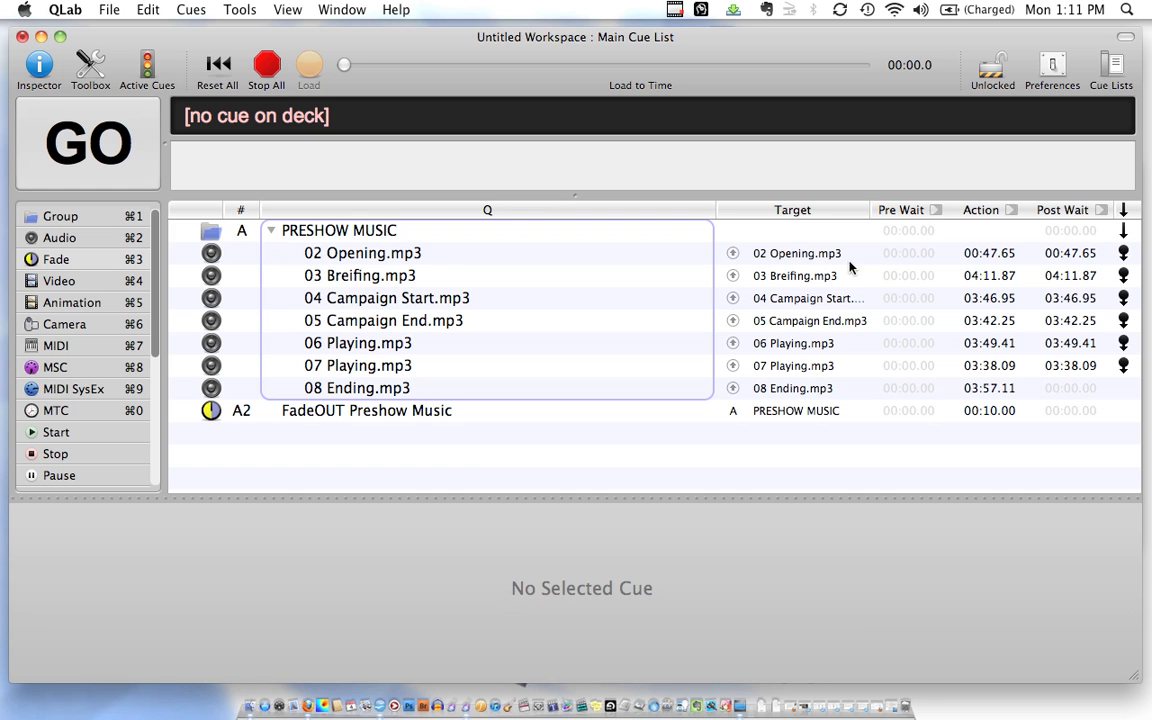
Step: Review the levels of 02 Opening.mp3 and the FadeOUT Preshow Music cue's curve shape, stop setting and master level
click(368, 252)
click(370, 253)
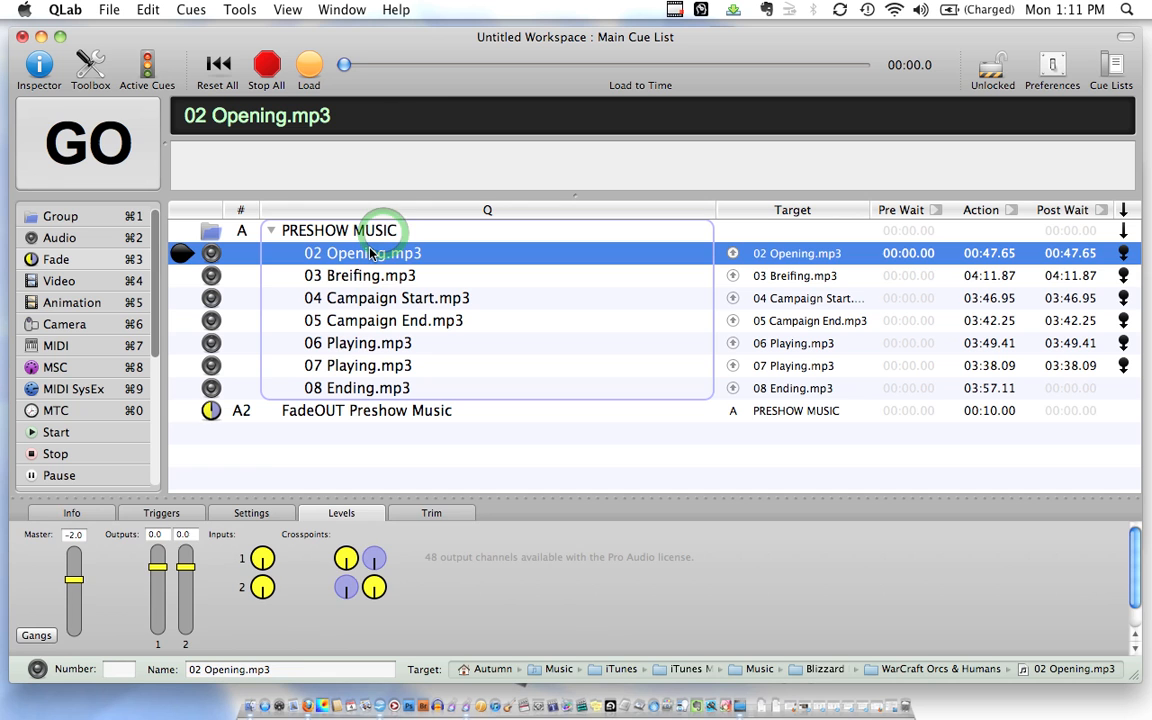
click(334, 411)
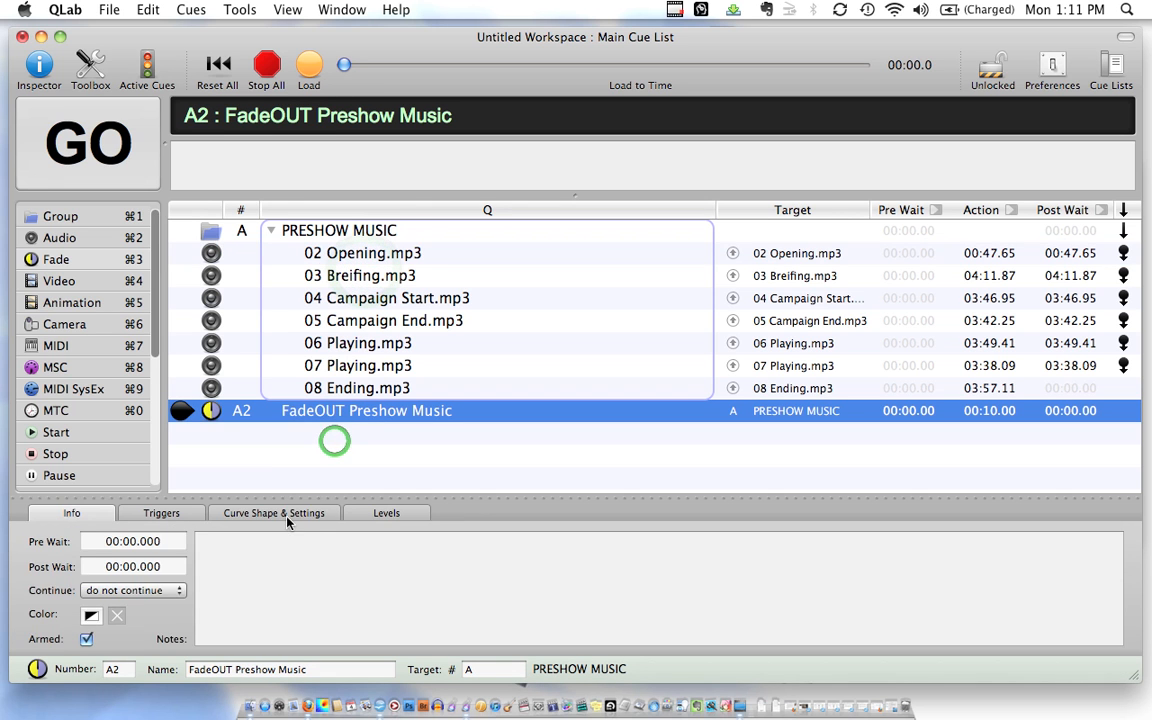
click(285, 515)
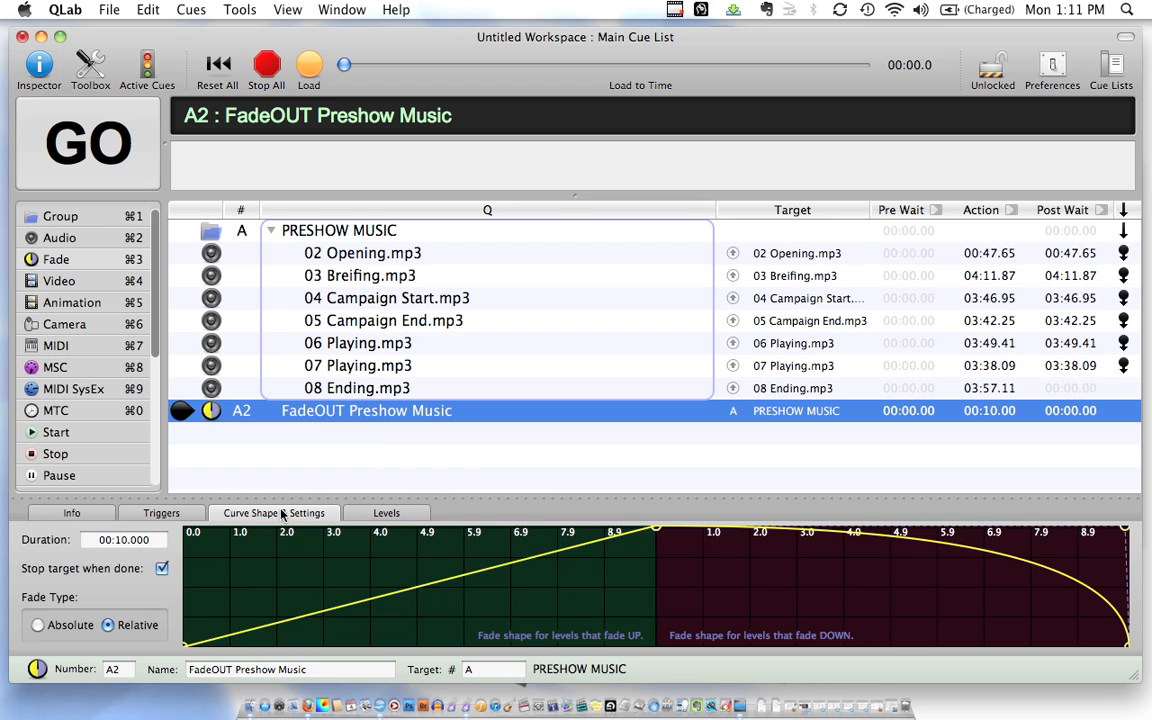
click(384, 513)
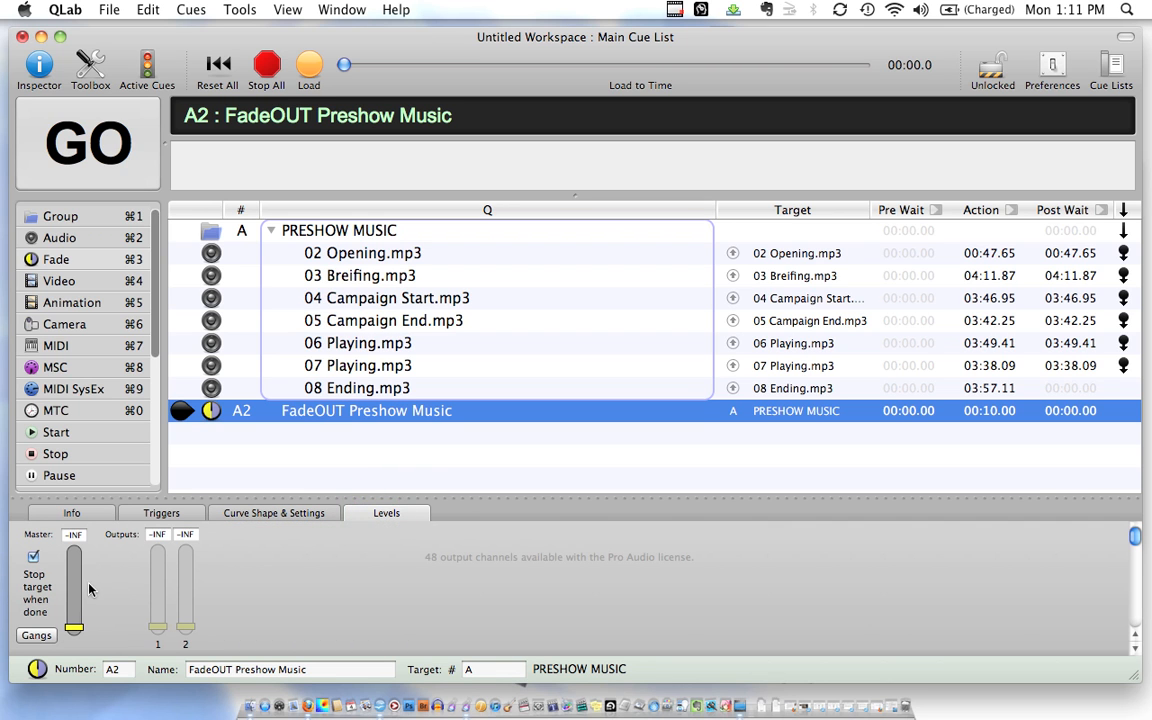
click(75, 630)
drag(75, 630, 75, 633)
drag(500, 42, 500, 35)
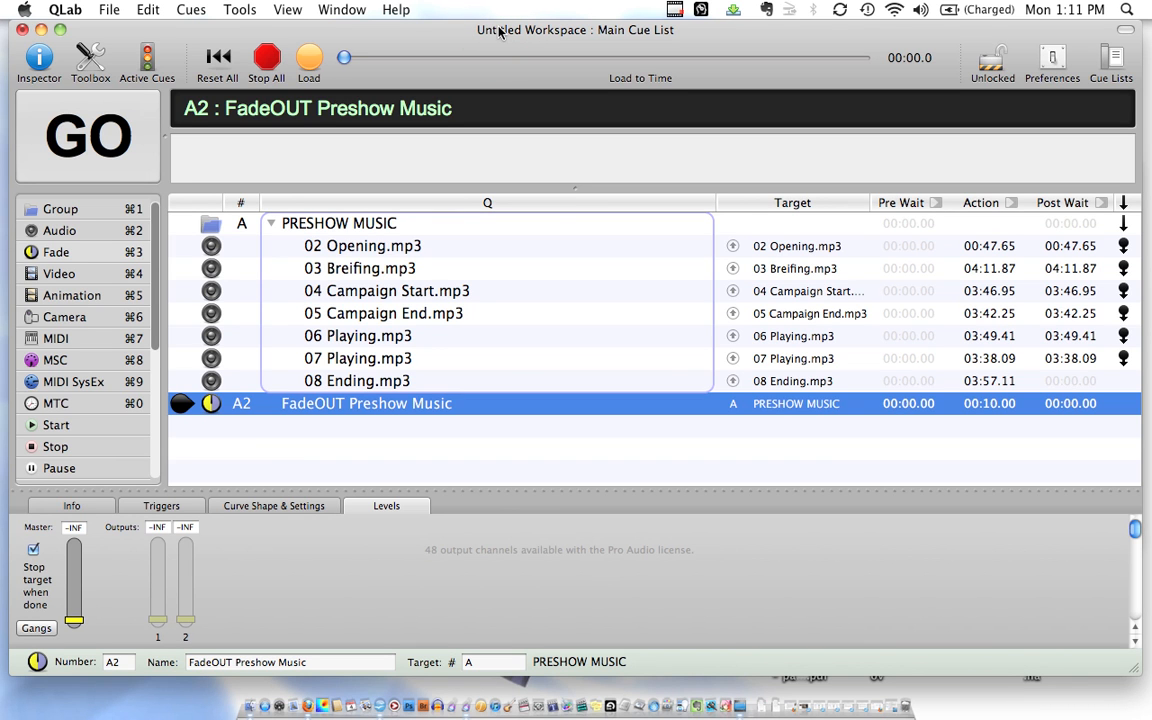
click(673, 11)
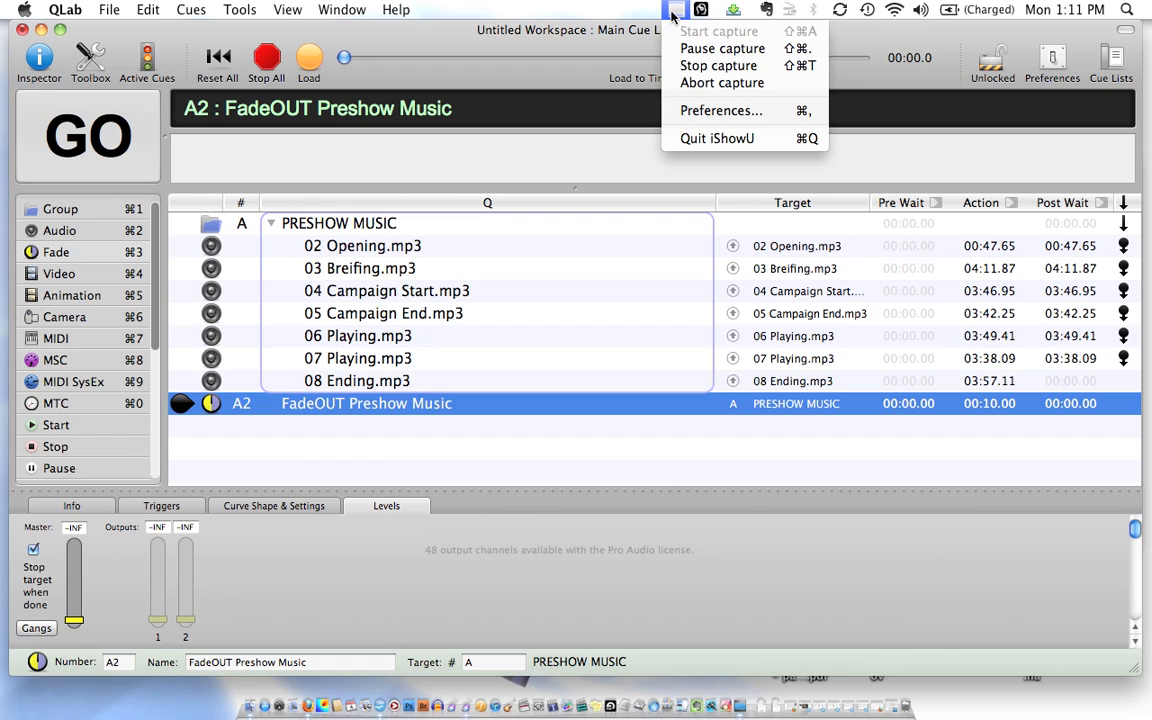